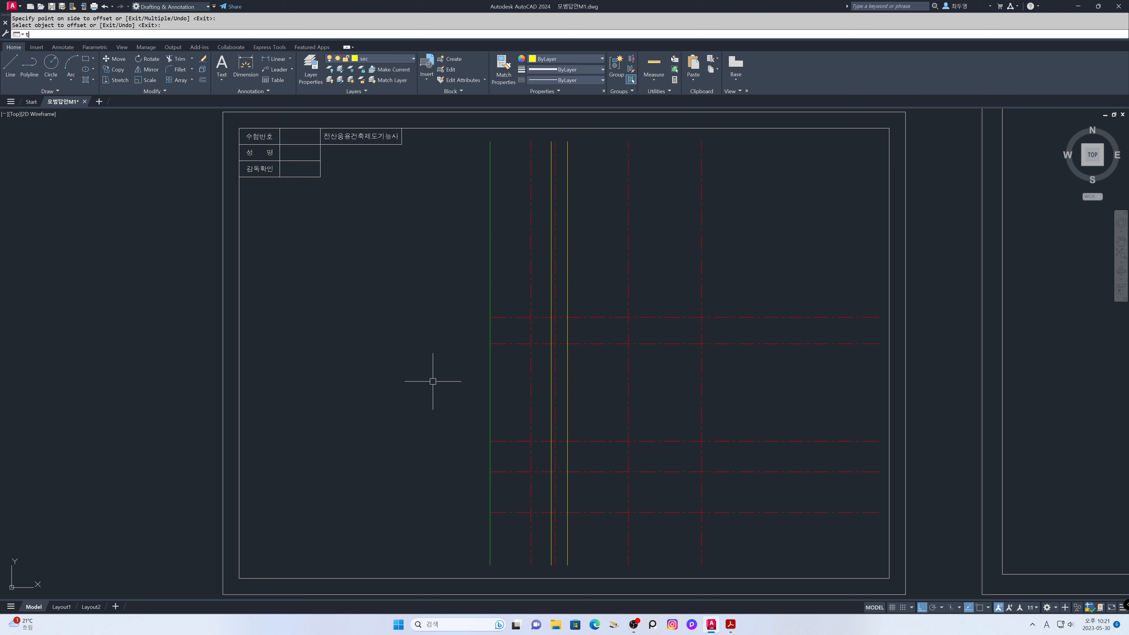
- Trim both yellow vertical lines between the second and third horizontal centre lines and below the lowest one
text(r)
key(space)
key(space)
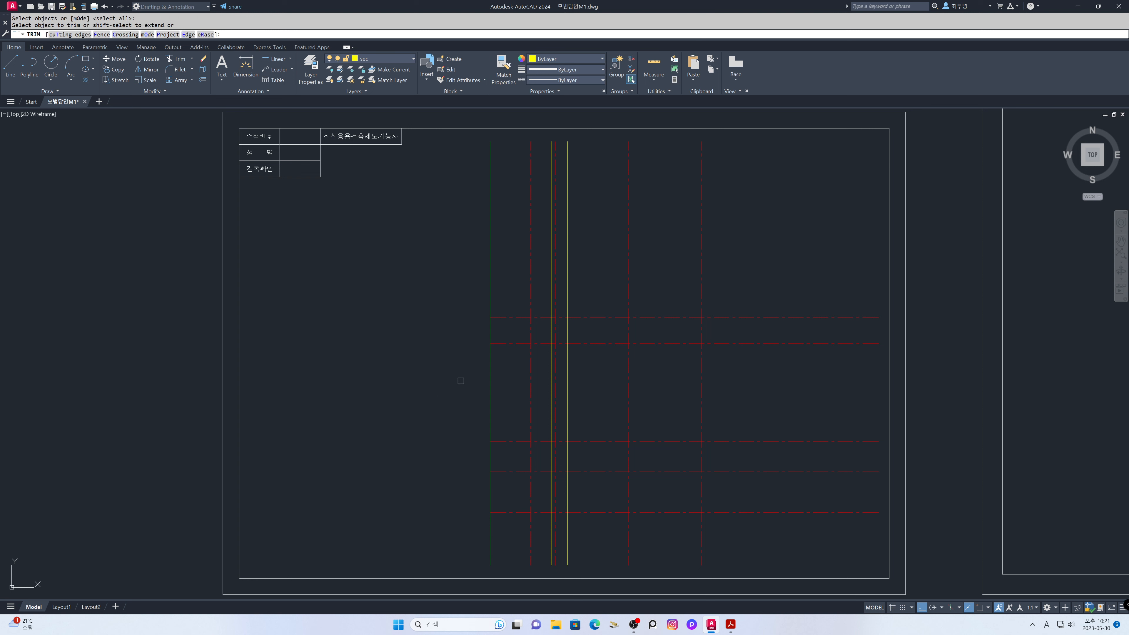
click(551, 386)
click(567, 386)
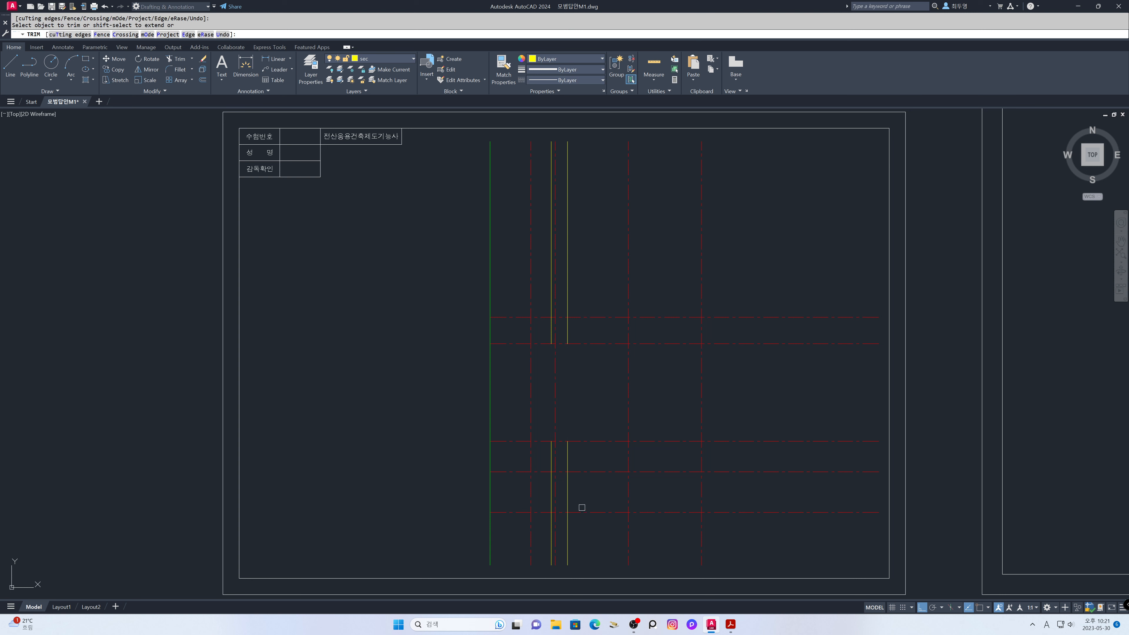
key(space)
- Draw a line joining the top ends of the two lower yellow vertical lines
text(z)
key(space)
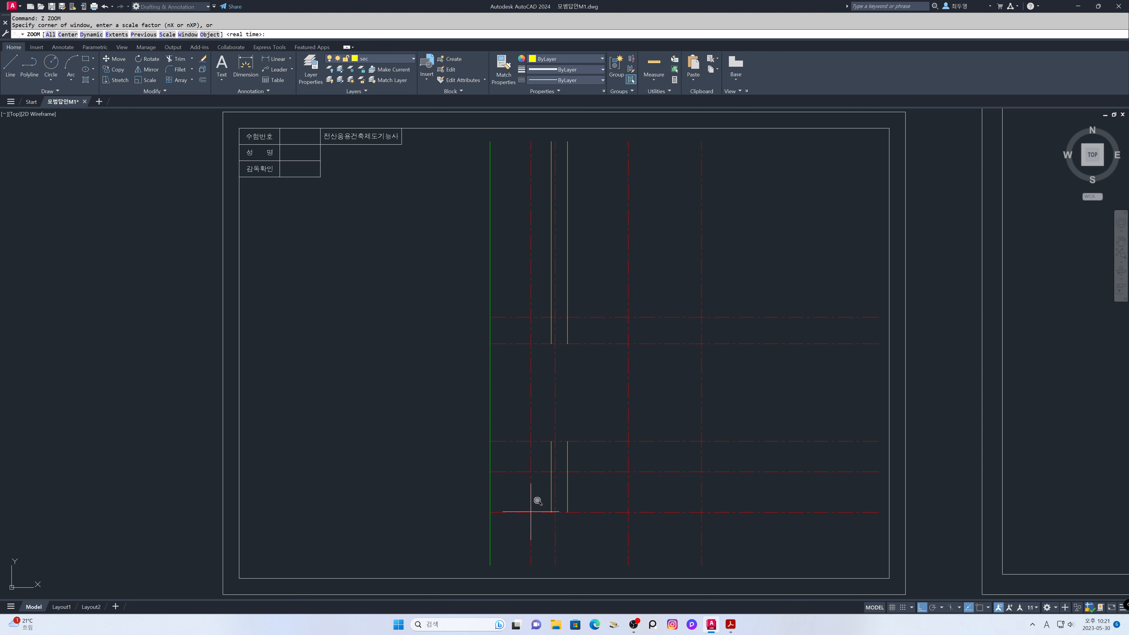
click(473, 415)
click(657, 544)
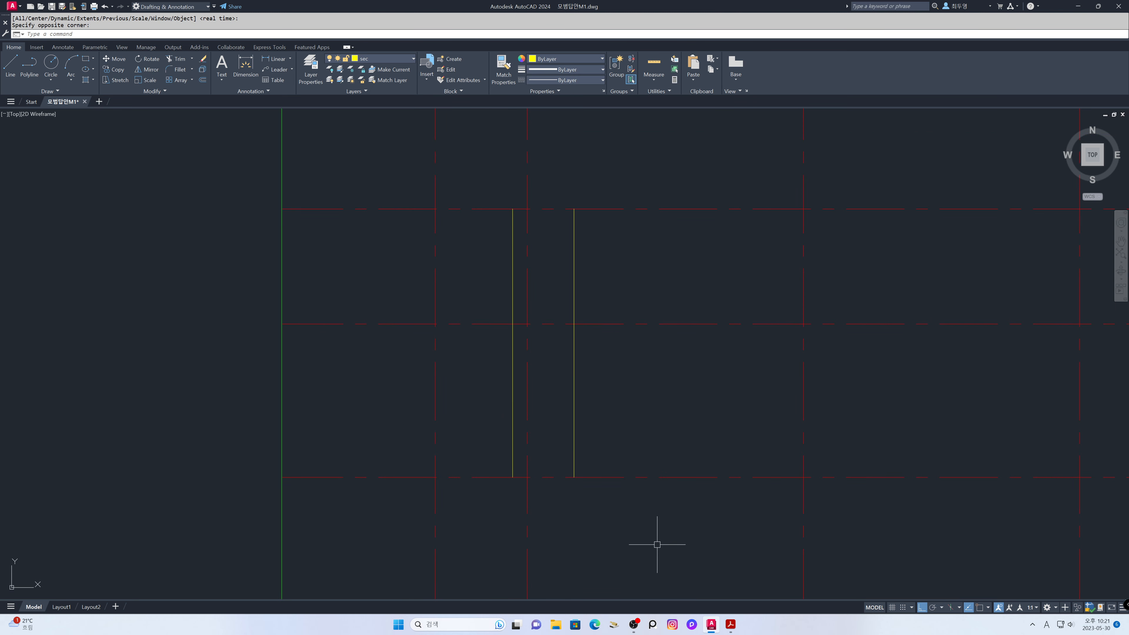
text(l)
key(space)
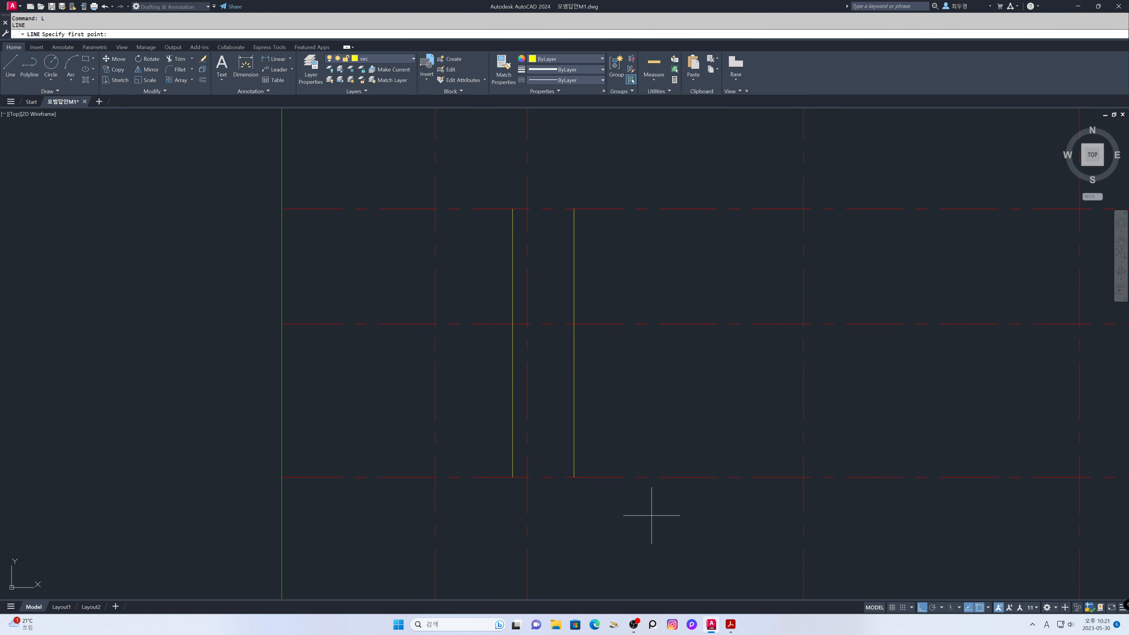
click(574, 210)
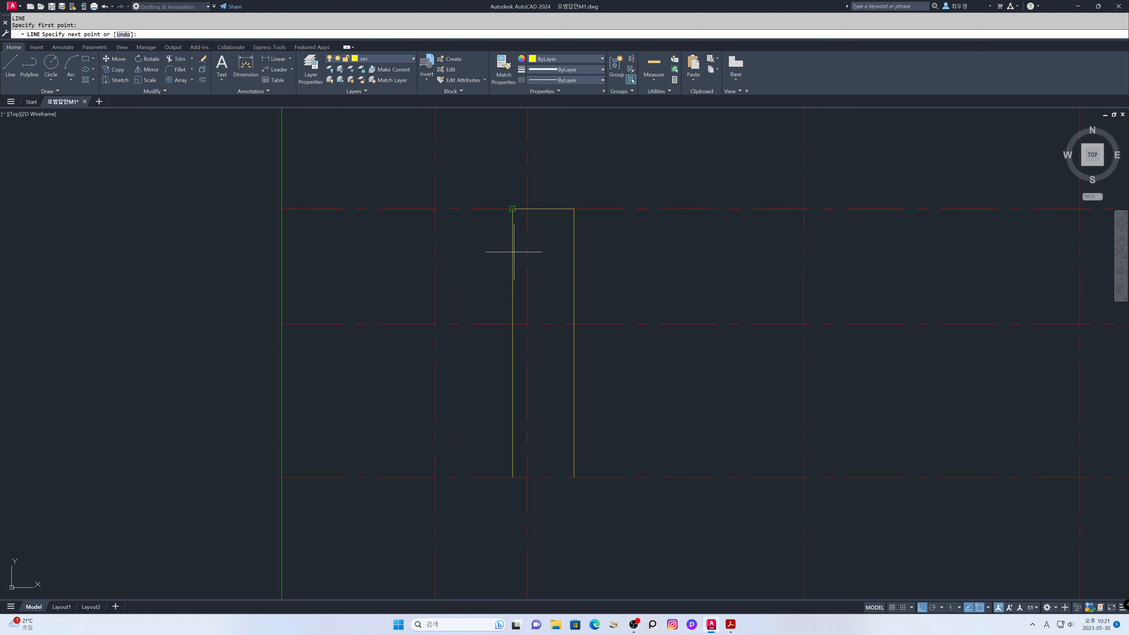
click(513, 252)
key(space)
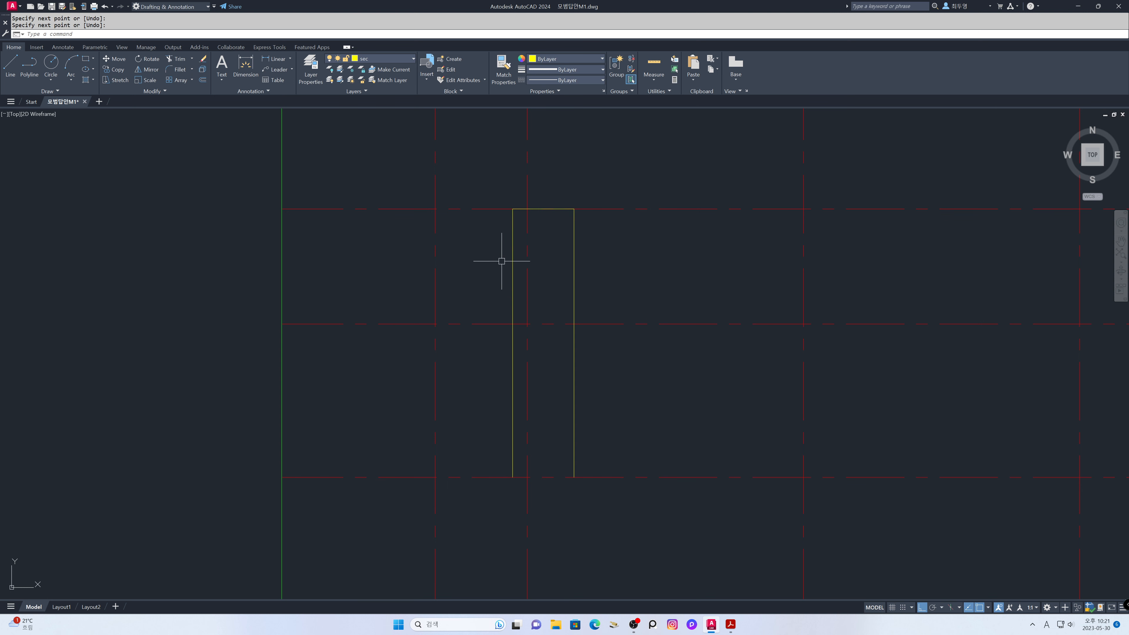
- Offset the lowest horizontal centre line 400 upward for the top of the footing
text(o)
key(space)
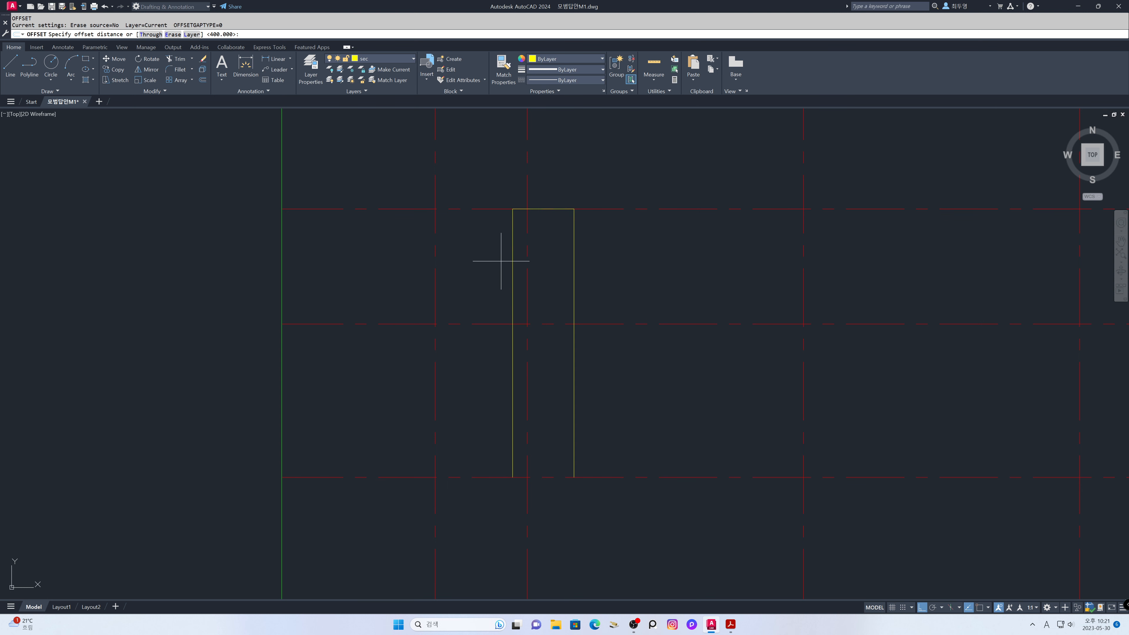
text(400)
key(space)
click(489, 477)
click(489, 449)
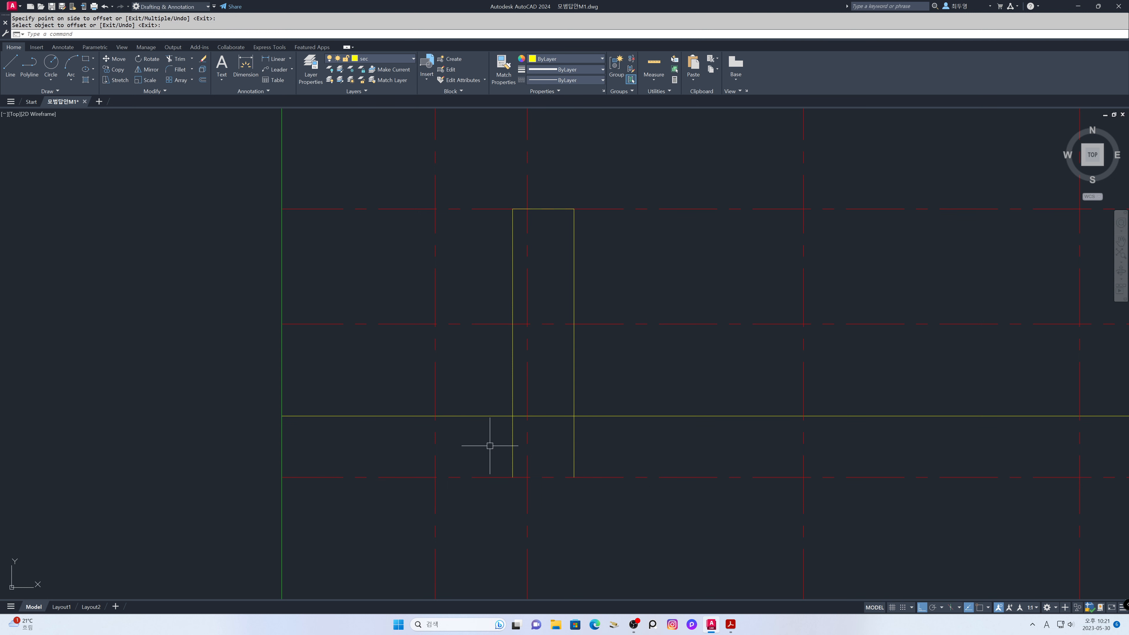
key(space)
- Offset the two foundation wall lines 300 outward, one to each side
key(space)
key(space)
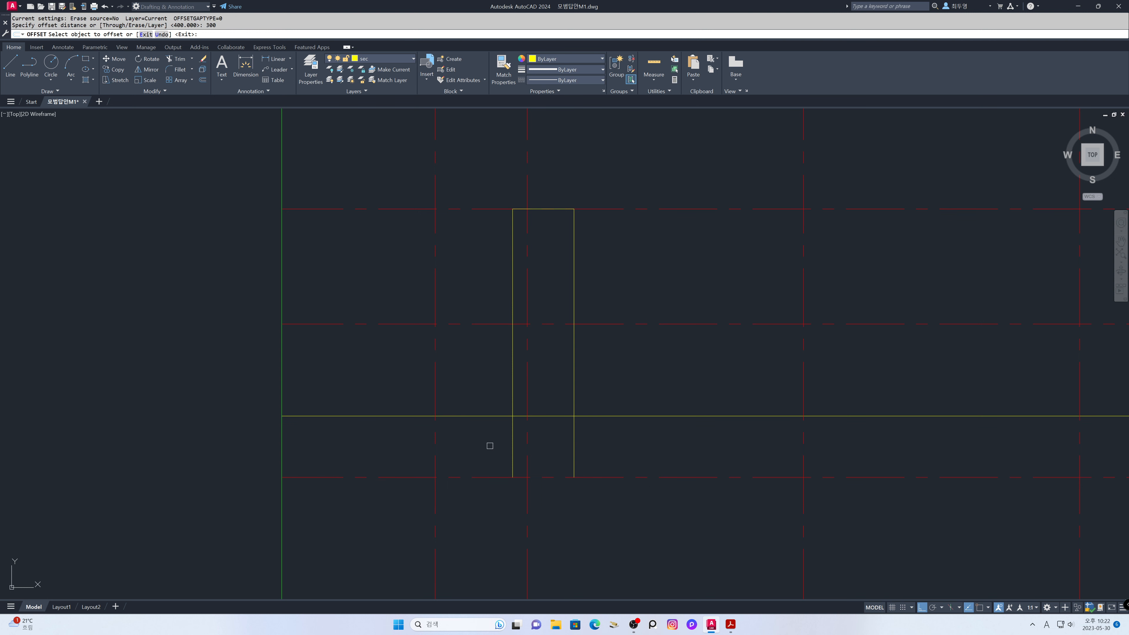
click(511, 441)
click(465, 442)
click(574, 444)
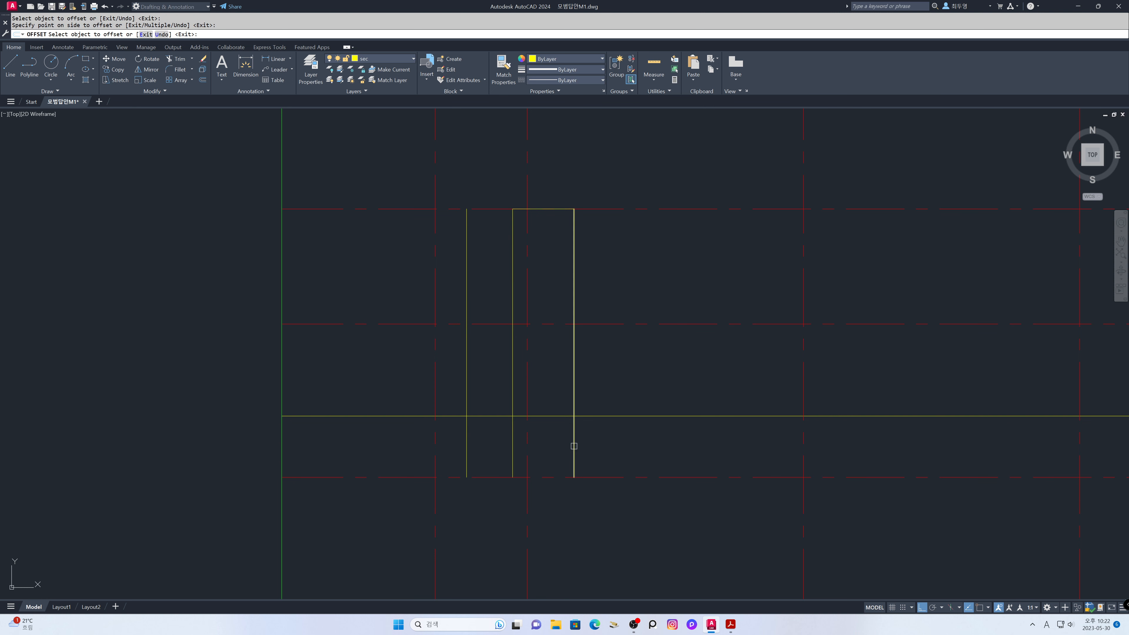
click(670, 456)
key(space)
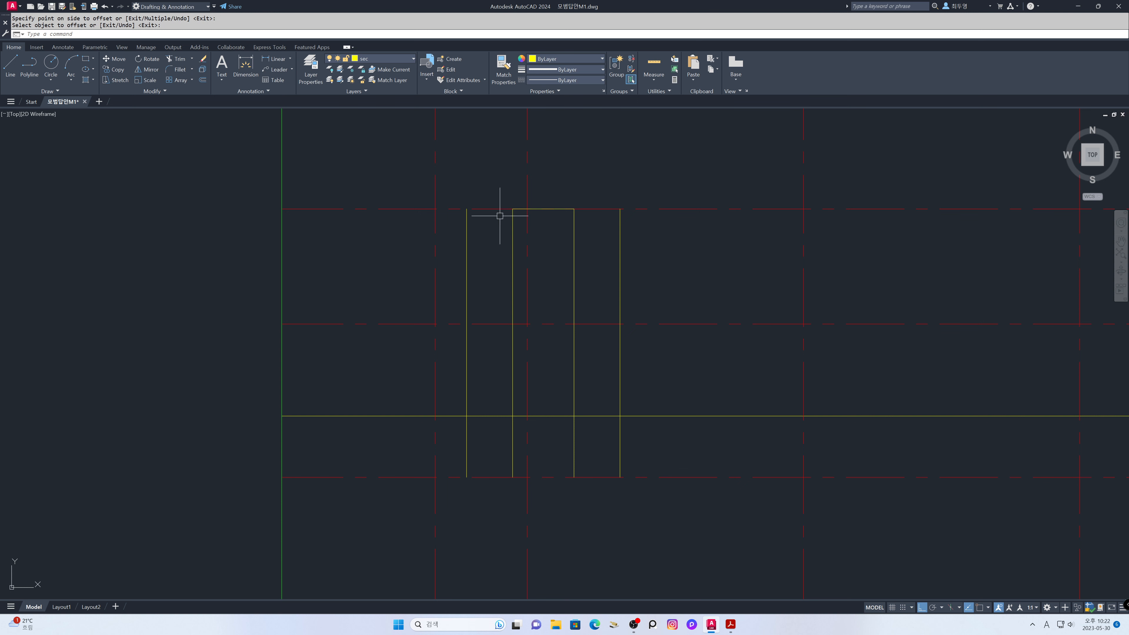
- Freeze the cen layer and trim the horizontal and outer vertical overhangs at the footing's upper left corner
click(410, 61)
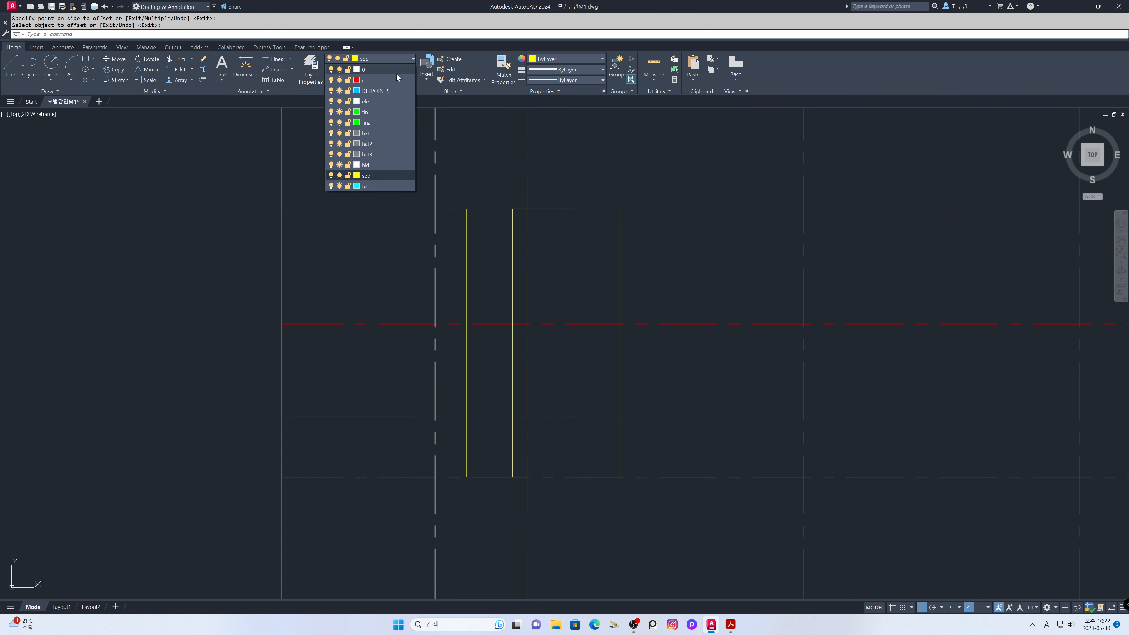
click(340, 80)
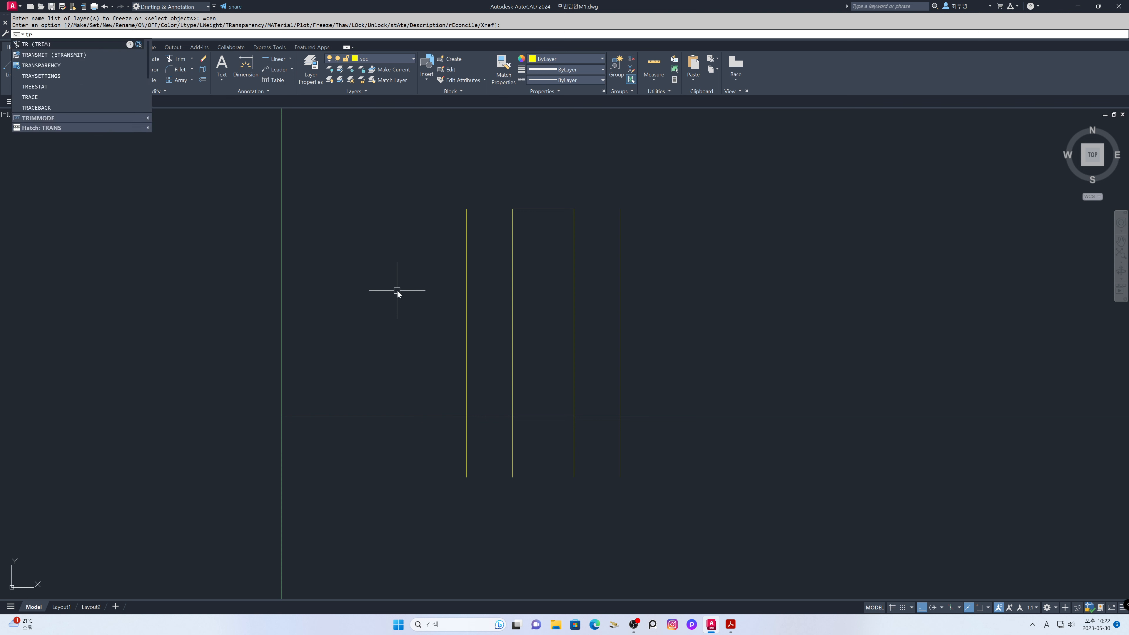
key(Return)
click(404, 317)
click(420, 442)
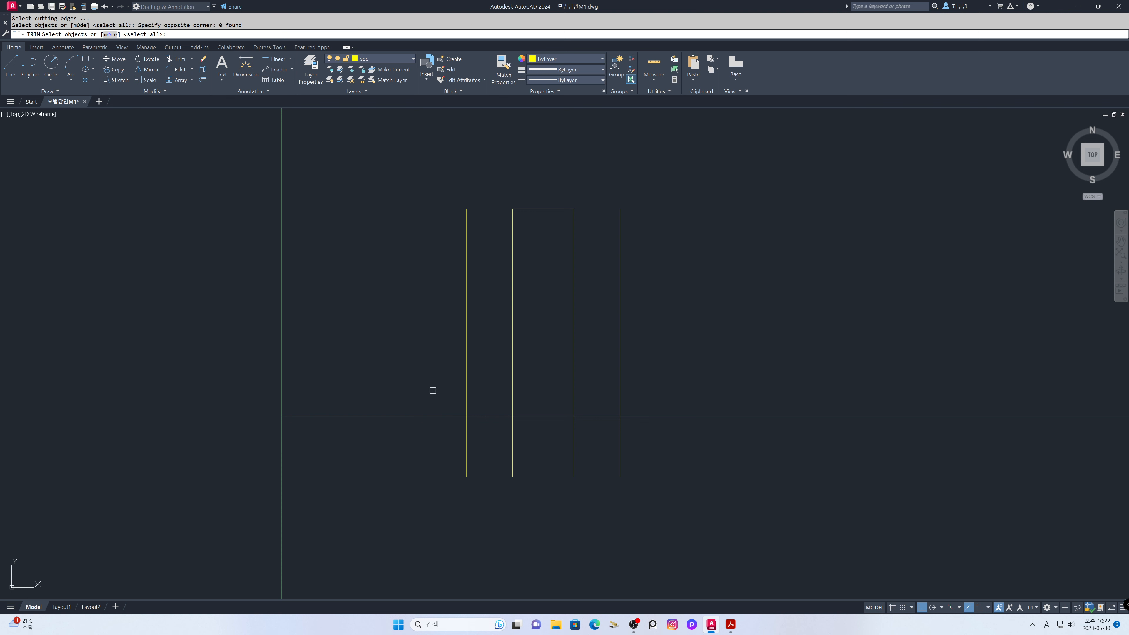
key(Return)
click(437, 387)
click(424, 421)
click(456, 384)
click(474, 389)
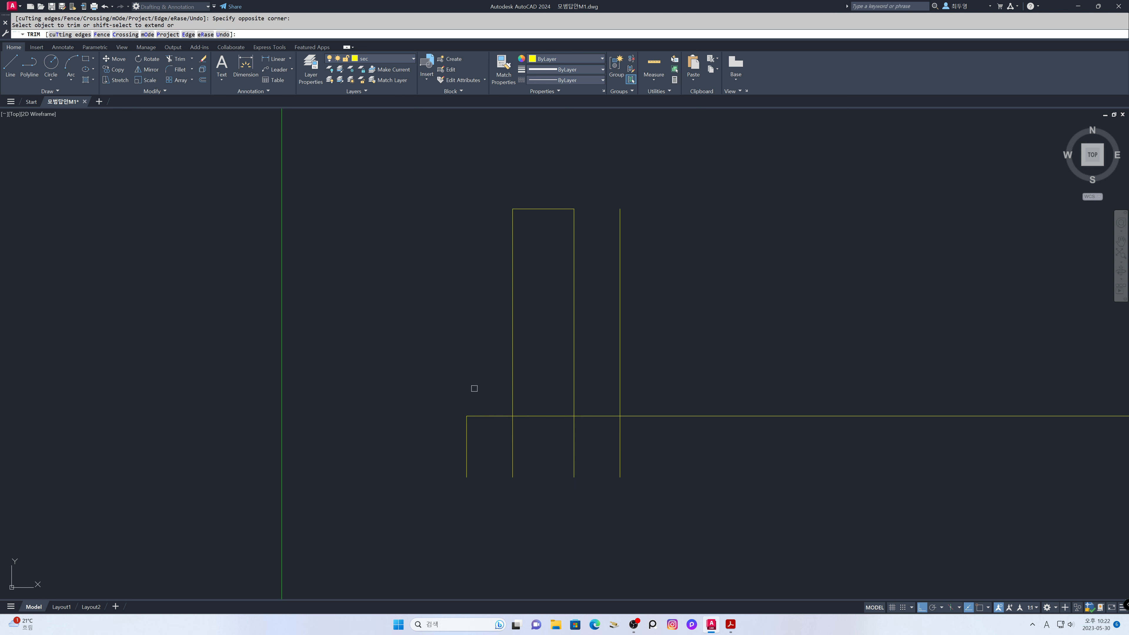
- Trim the wall lines inside the footing and the overhangs at its upper right corner
click(494, 433)
click(586, 453)
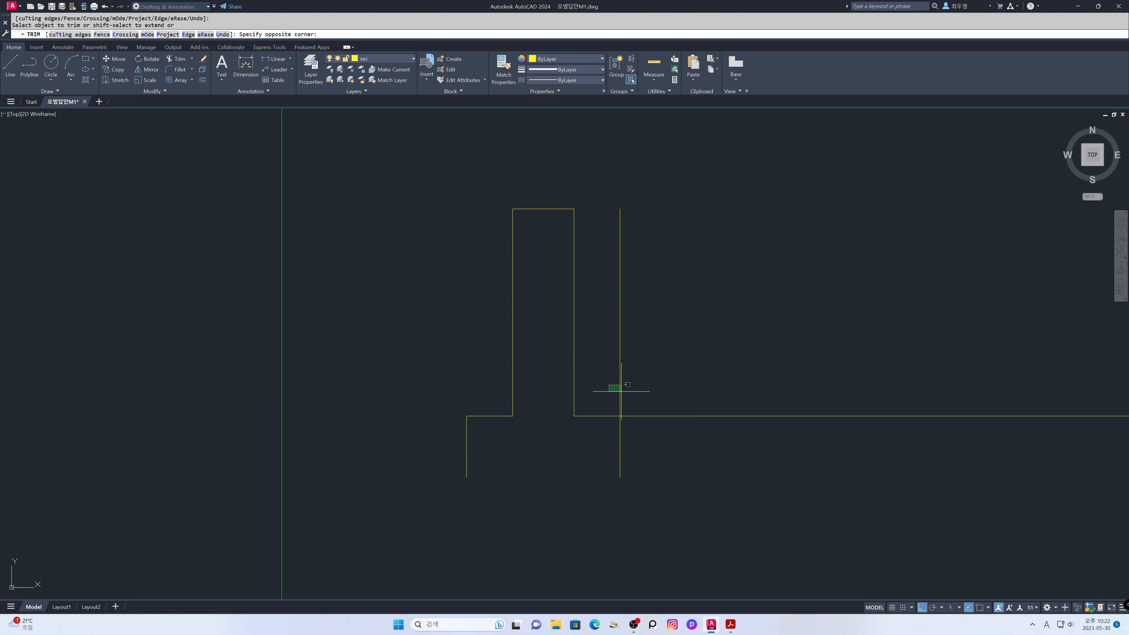
click(619, 386)
click(654, 417)
key(Return)
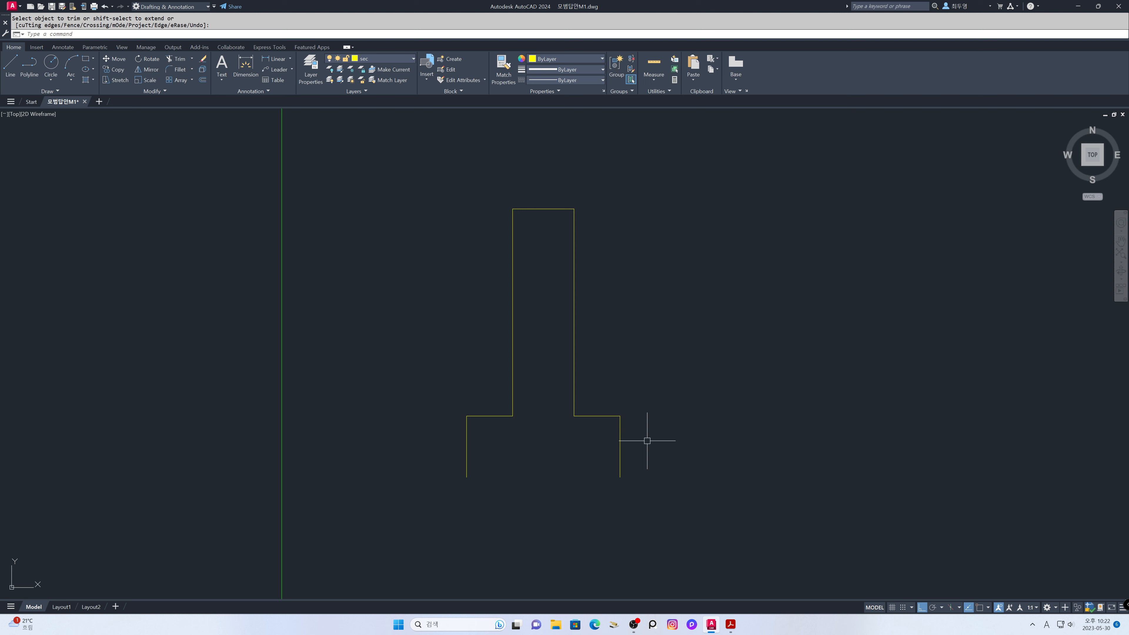
- Draw a line between the lower ends of the footing's sides to close its bottom
text(l)
key(Return)
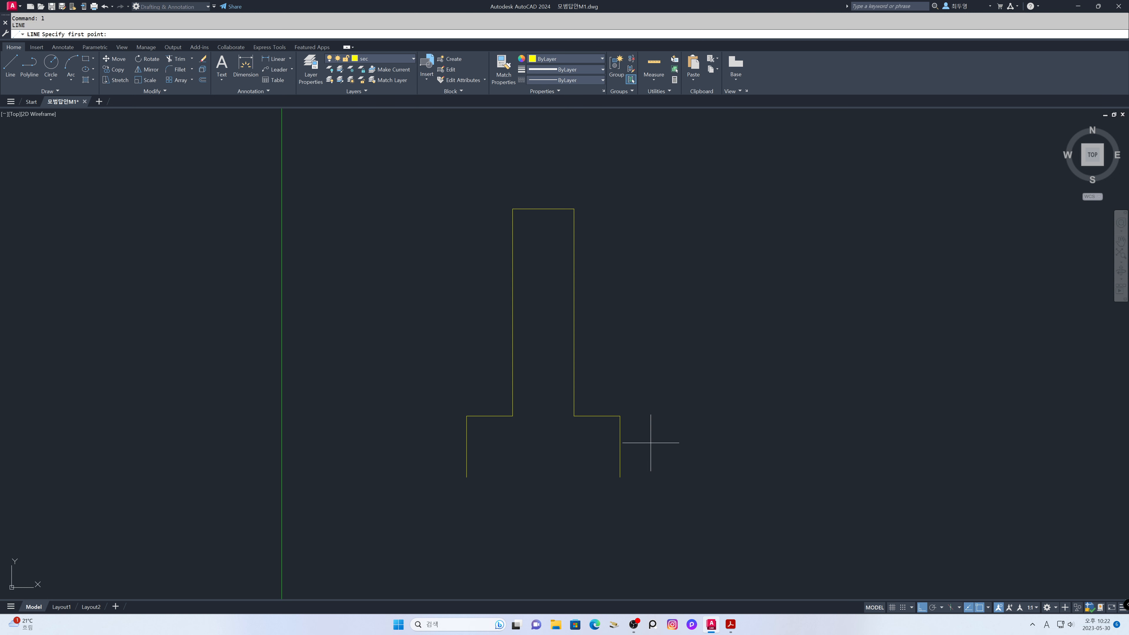
click(620, 478)
click(466, 477)
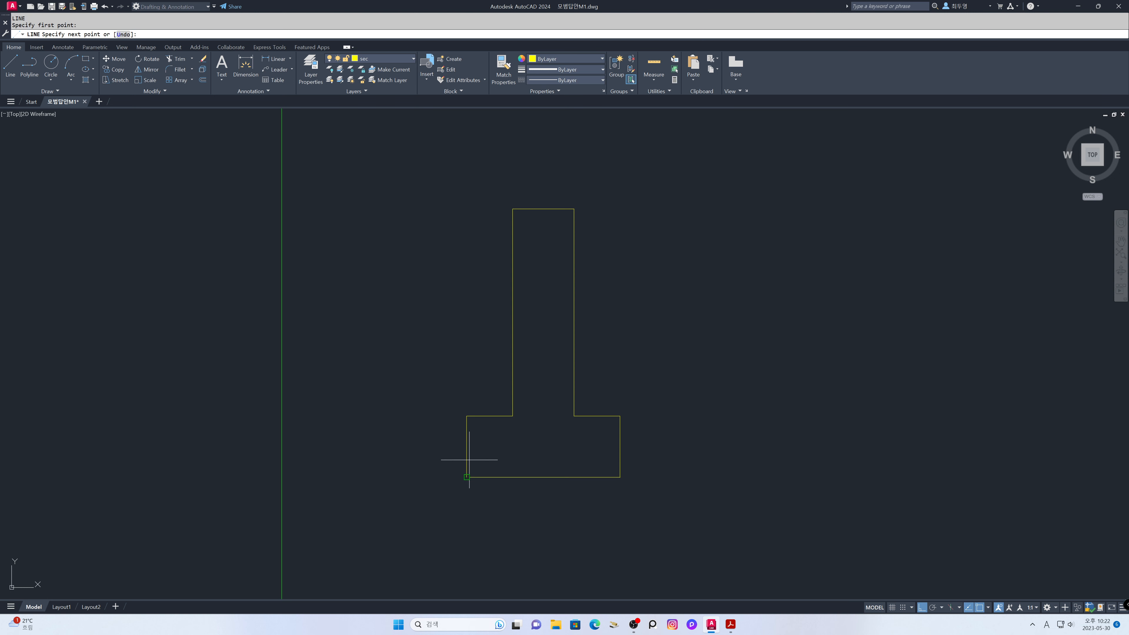
key(Return)
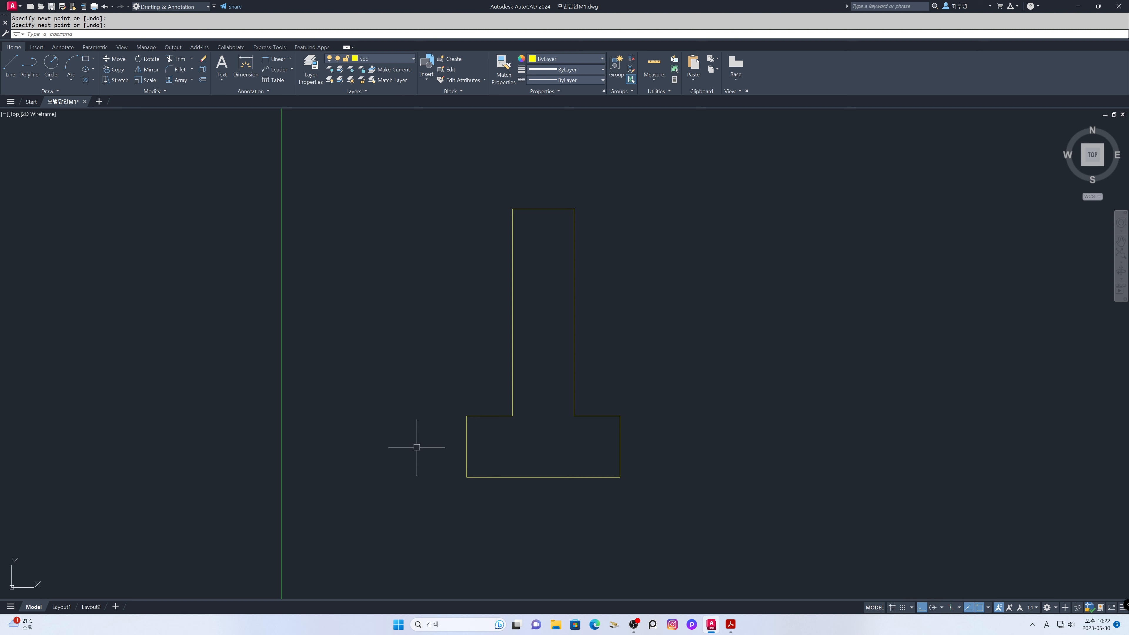
- Make the fin layer current and offset the footing's bottom line 50 downward
click(405, 59)
click(360, 113)
text(o)
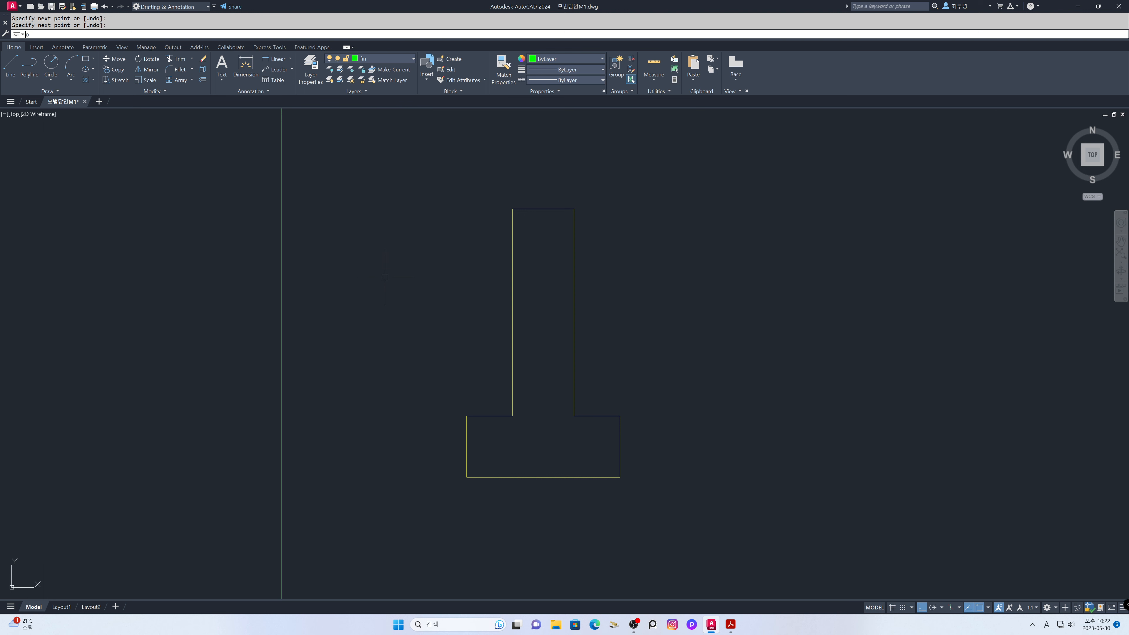
key(Return)
text(50)
key(Return)
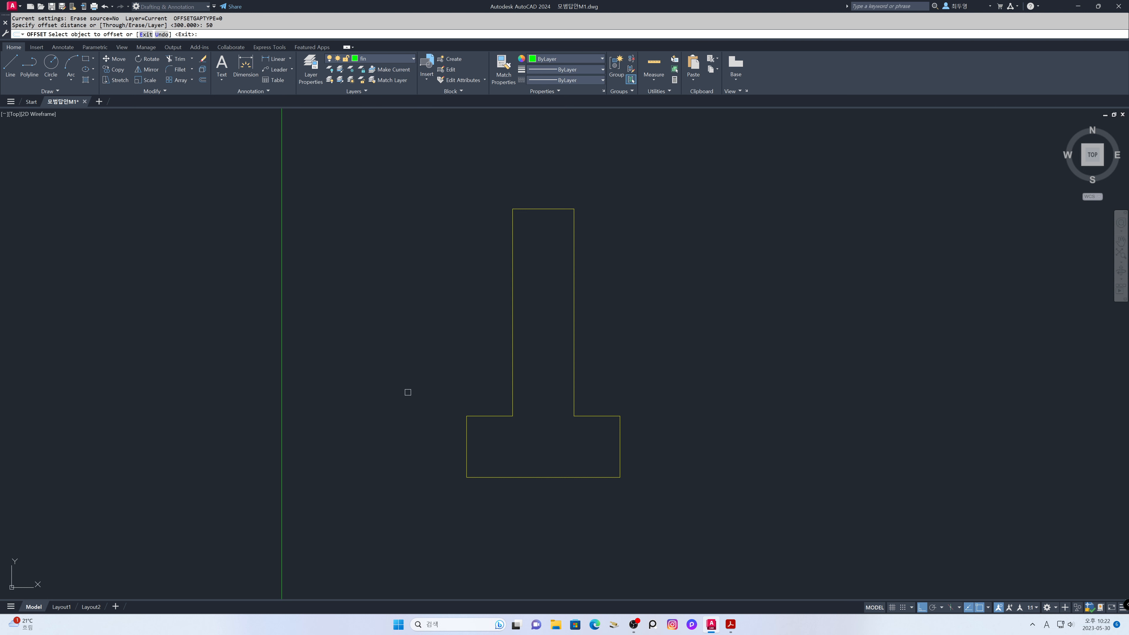
click(501, 479)
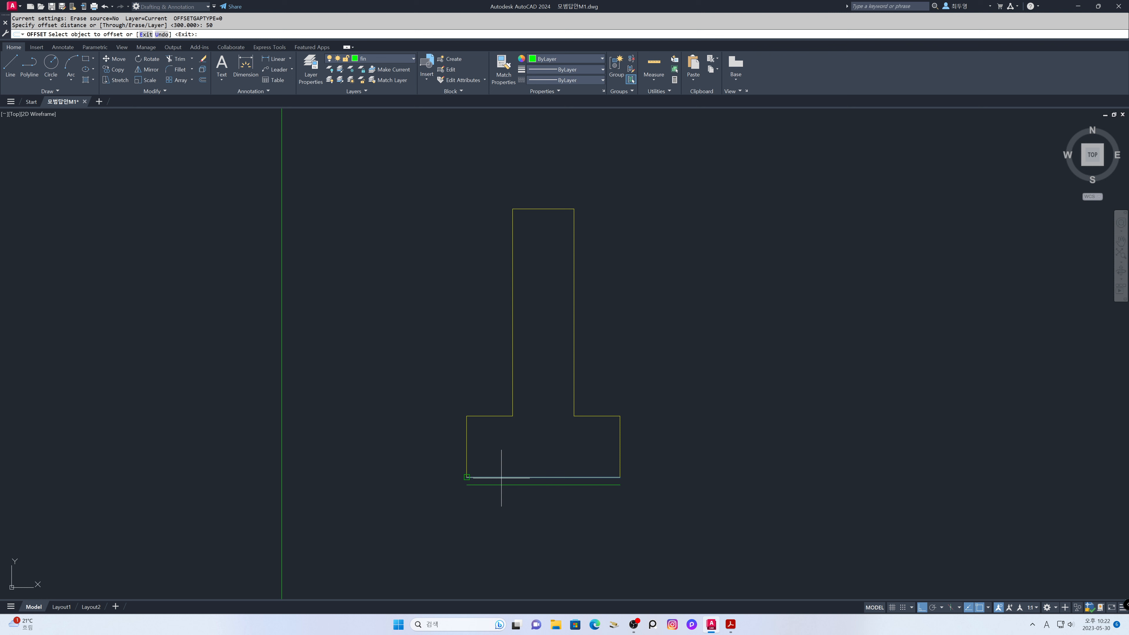
click(517, 516)
key(Return)
- Offset the green line below the footing 200 downward
key(Return)
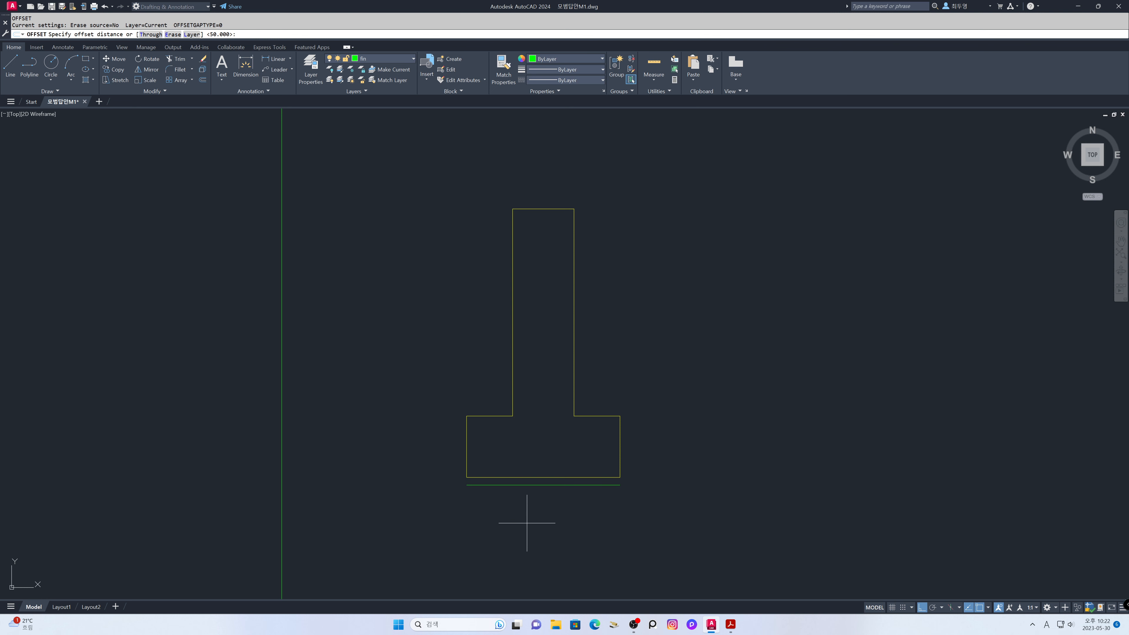
text(200)
key(Return)
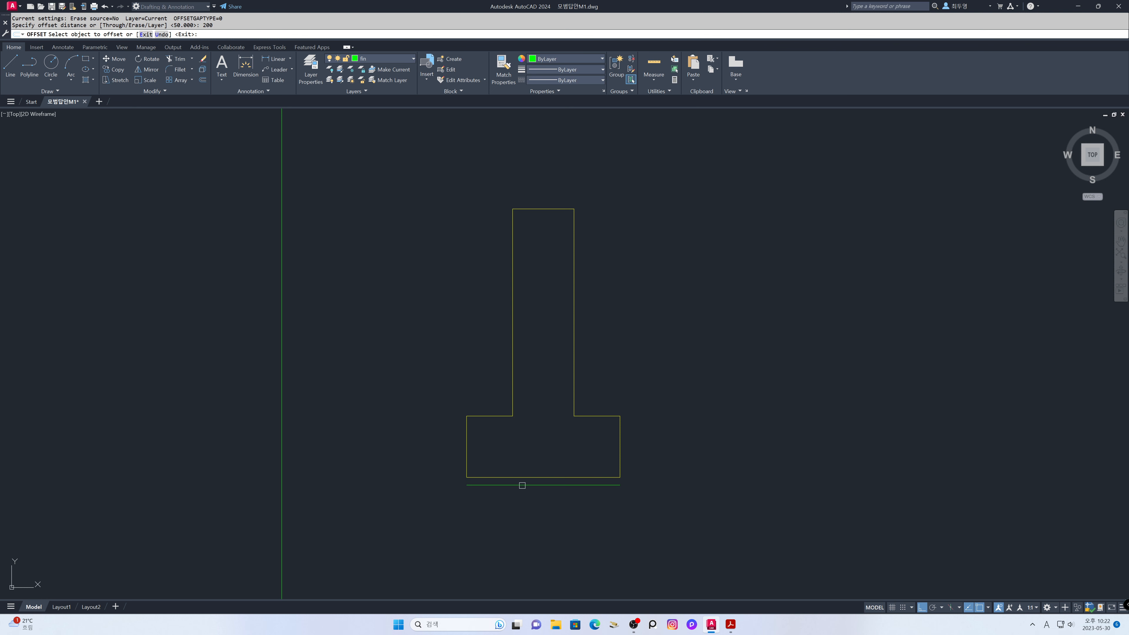
click(522, 485)
click(517, 540)
key(Return)
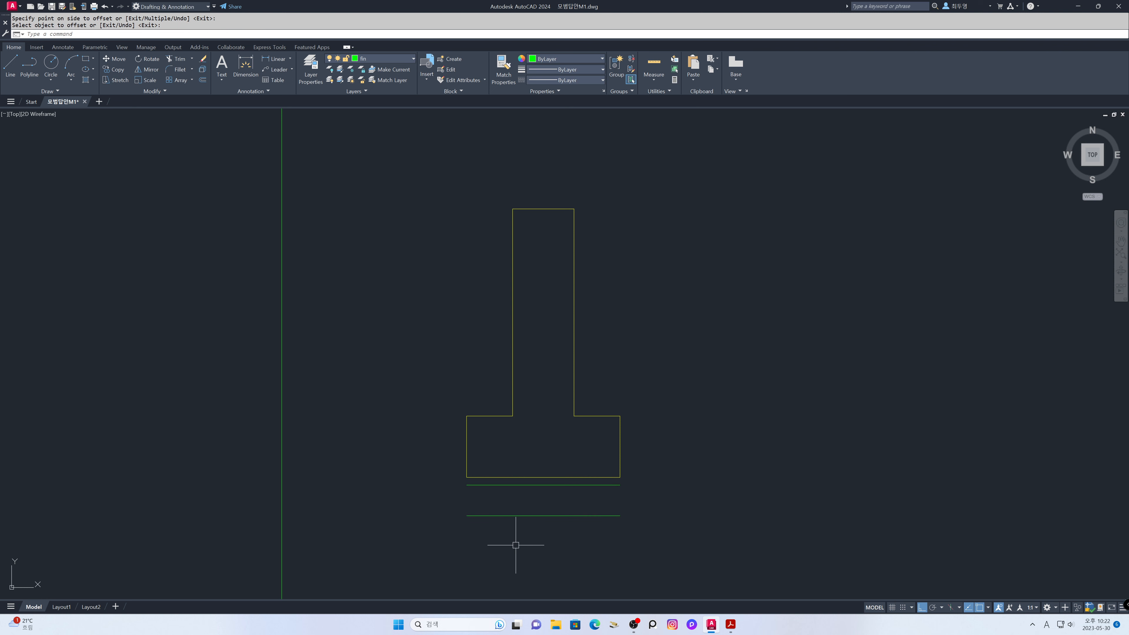
- Draw vertical lines between the lowest green line and the footing's bottom corners at both ends
text(l)
key(Return)
click(494, 517)
click(504, 478)
key(Return)
key(Return)
click(595, 462)
click(607, 517)
key(Return)
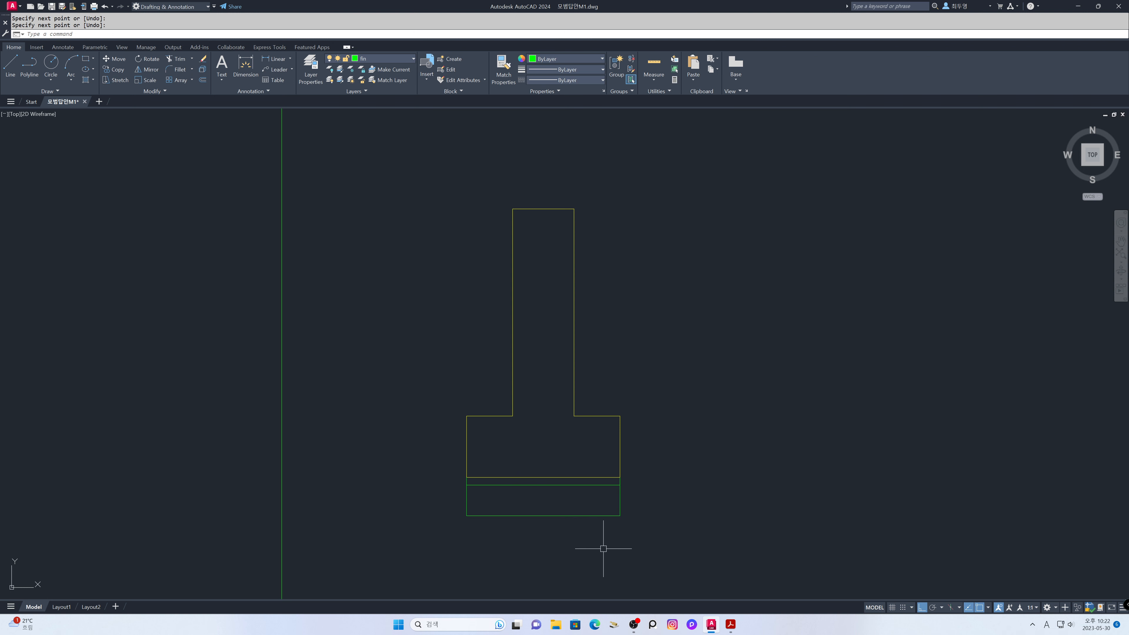
- Offset the two green side lines under the footing 100 outward
text(o)
key(Return)
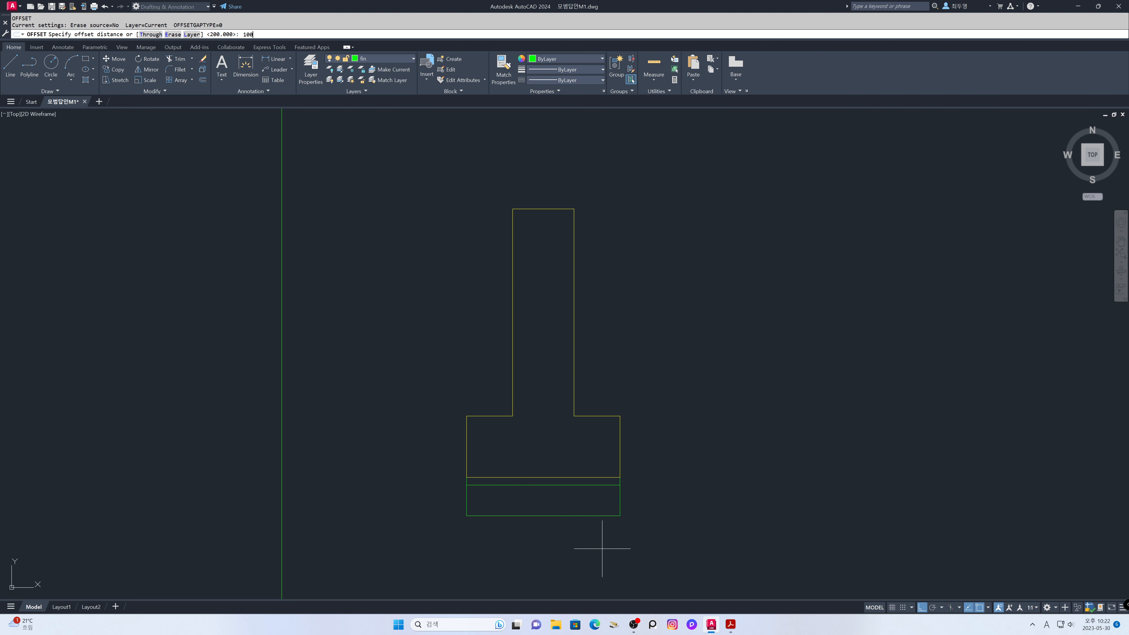
text(100)
key(Return)
click(618, 503)
click(656, 506)
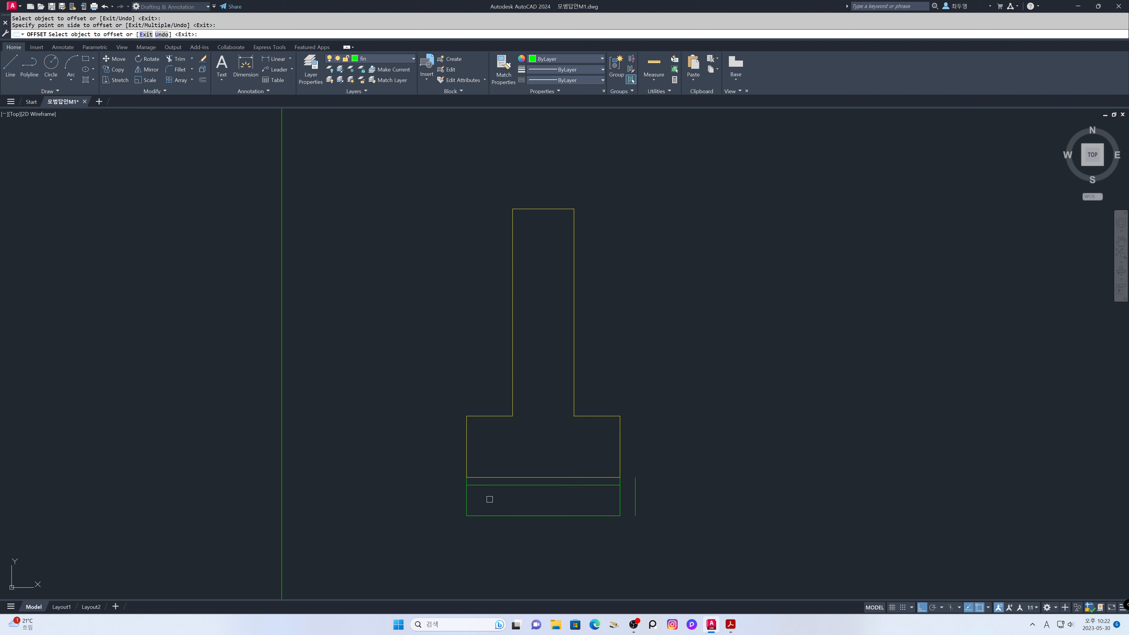
click(466, 505)
click(433, 497)
key(Return)
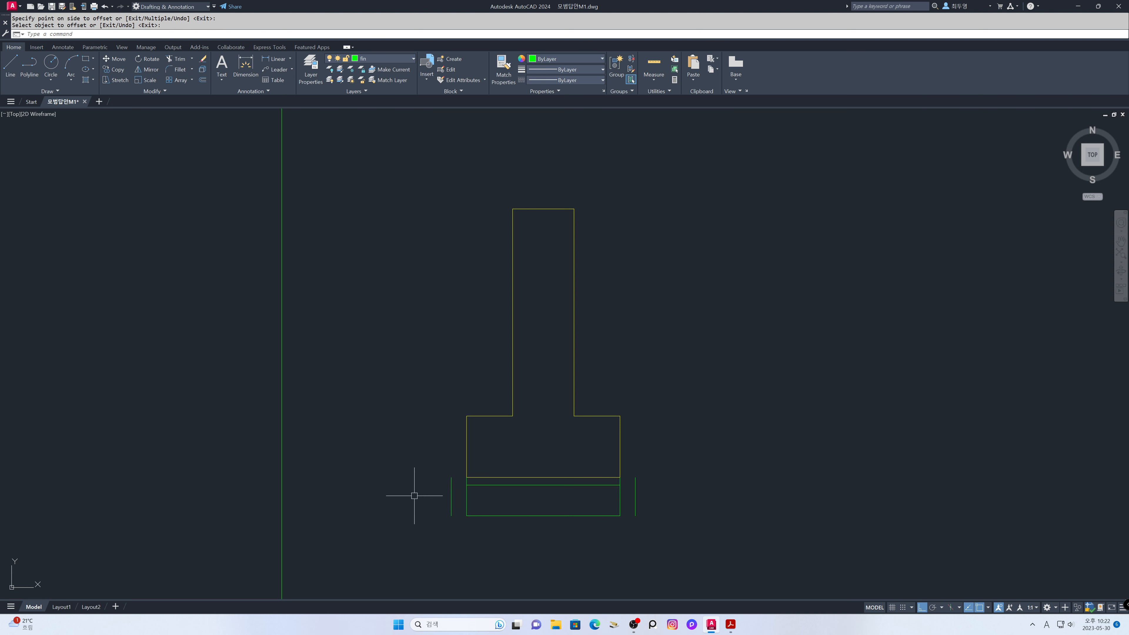
- Erase the two inner green side lines directly below the footing's corners
text(e)
key(Return)
click(467, 501)
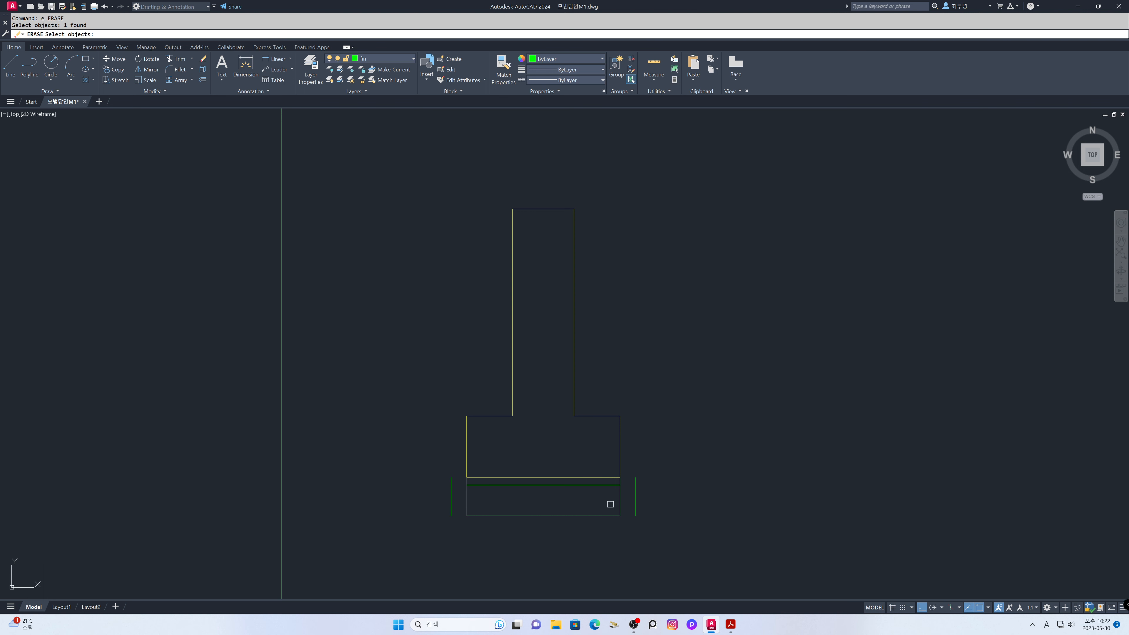
click(618, 505)
- Extend both green horizontal lines to the outer green side lines at each end
text(ex)
key(Return)
click(627, 545)
click(617, 486)
click(500, 530)
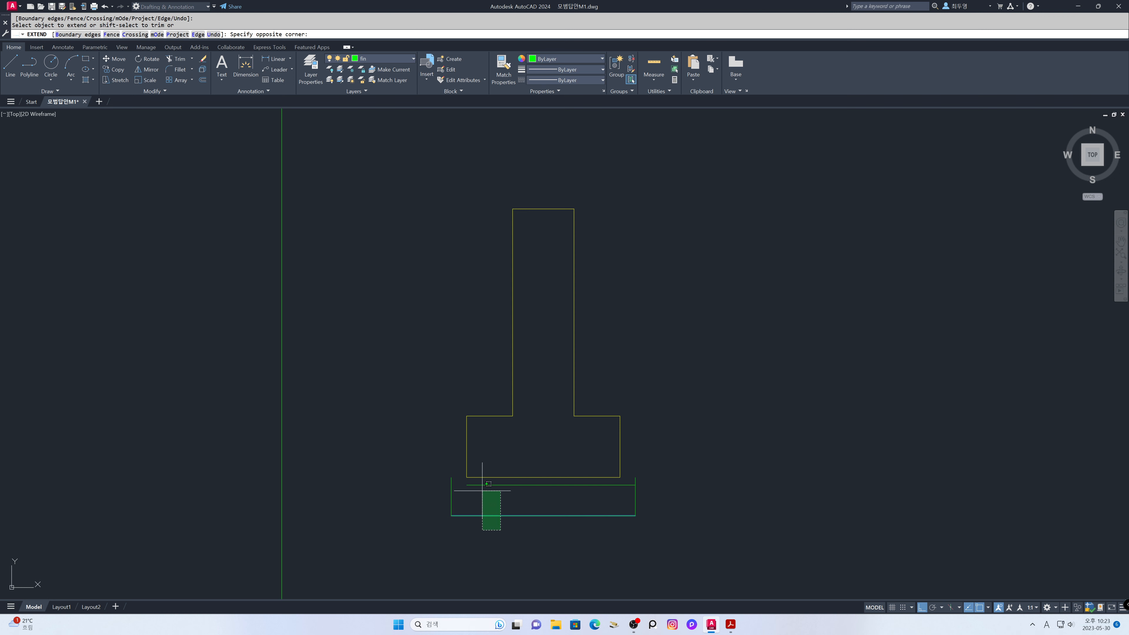
click(486, 478)
key(Return)
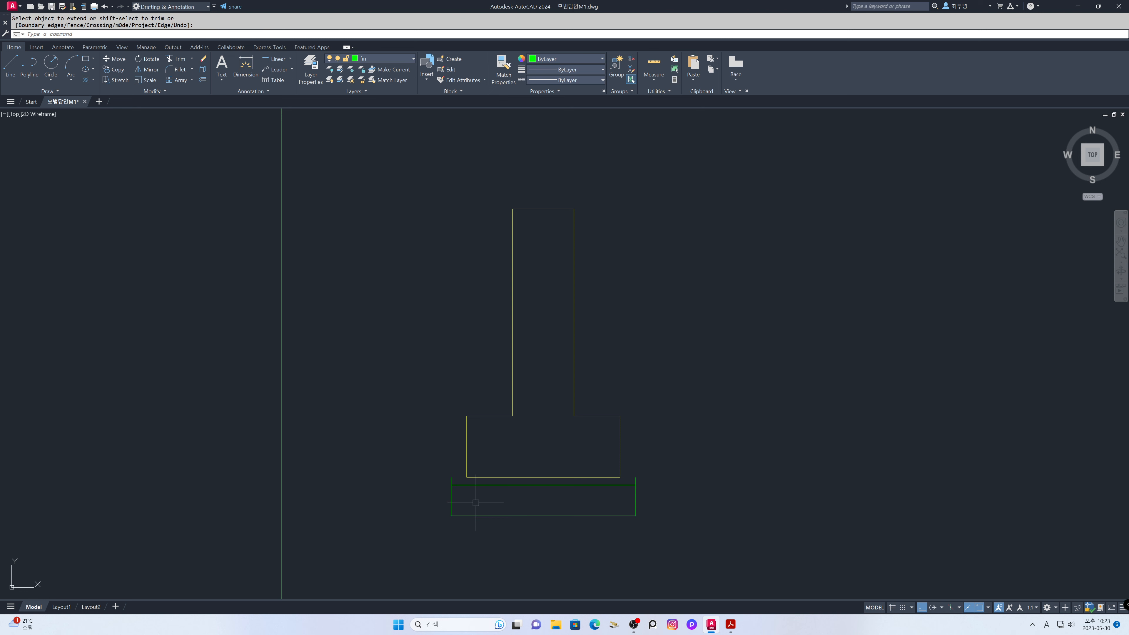
- Draw a horizontal line closing the gap between the upper ends of the two green side lines beneath the footing
text(l)
key(Return)
click(450, 477)
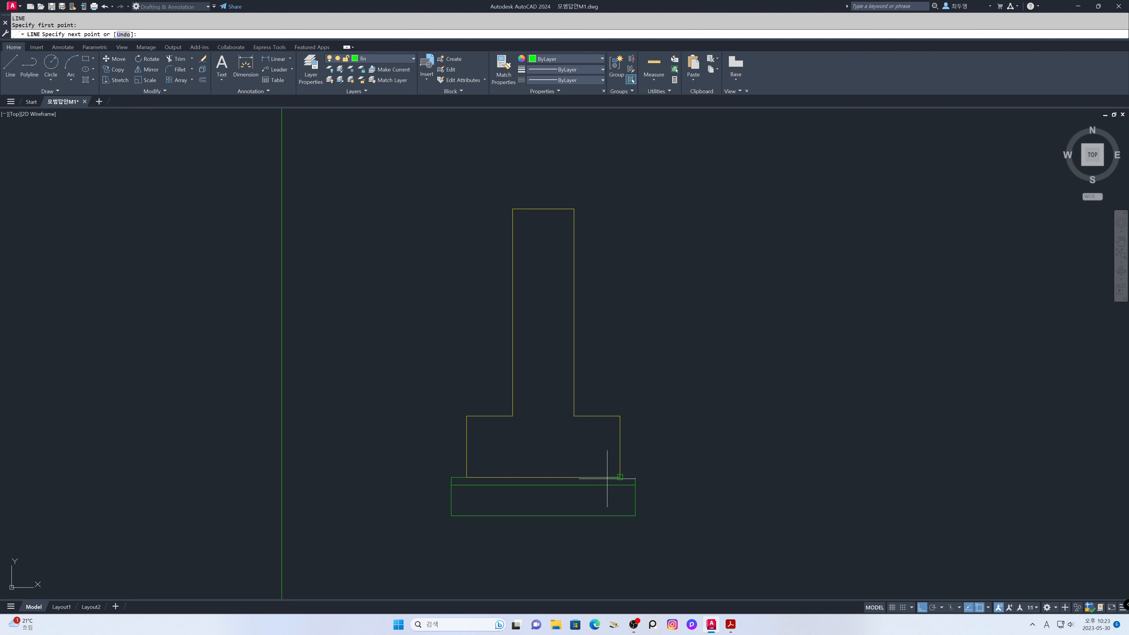
click(623, 478)
key(Return)
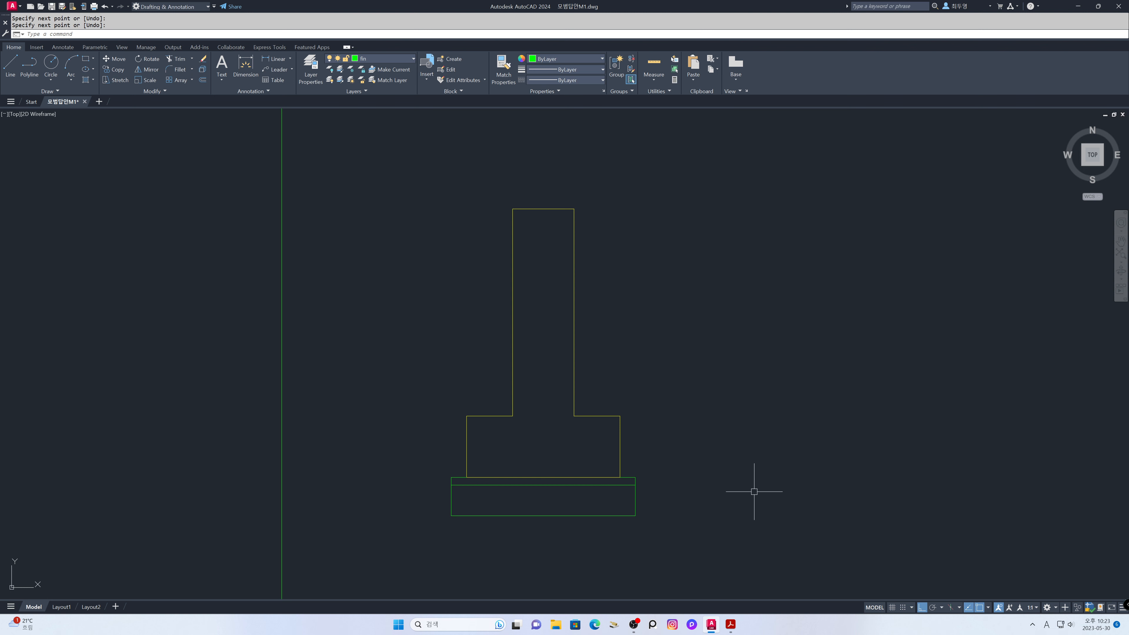
- Thaw the cen layer holding the red centre lines
click(389, 60)
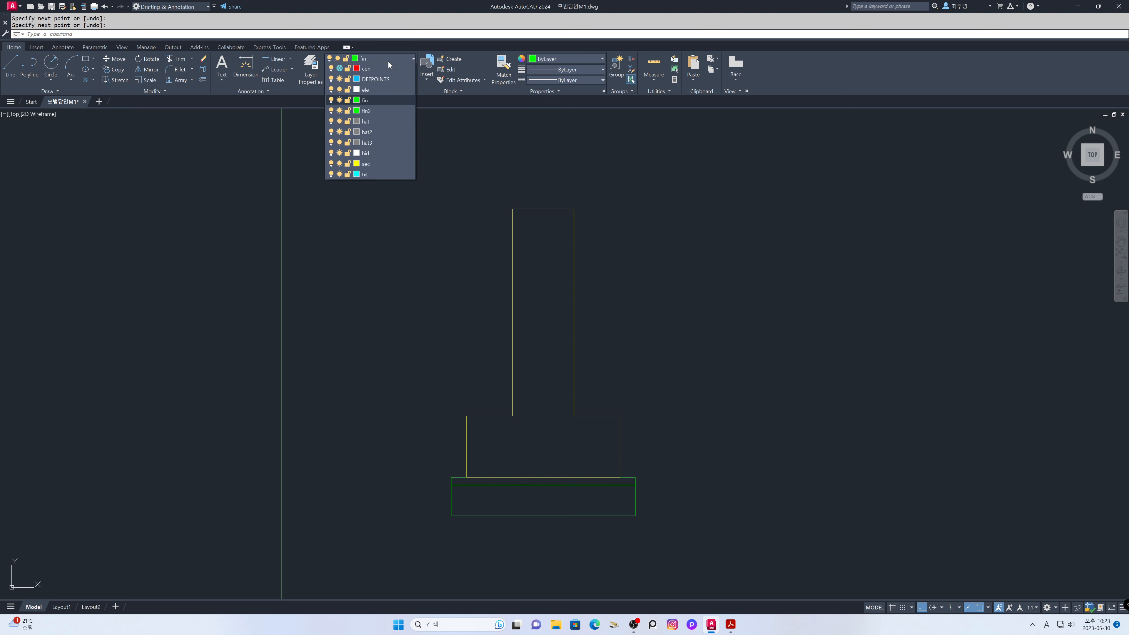
click(341, 80)
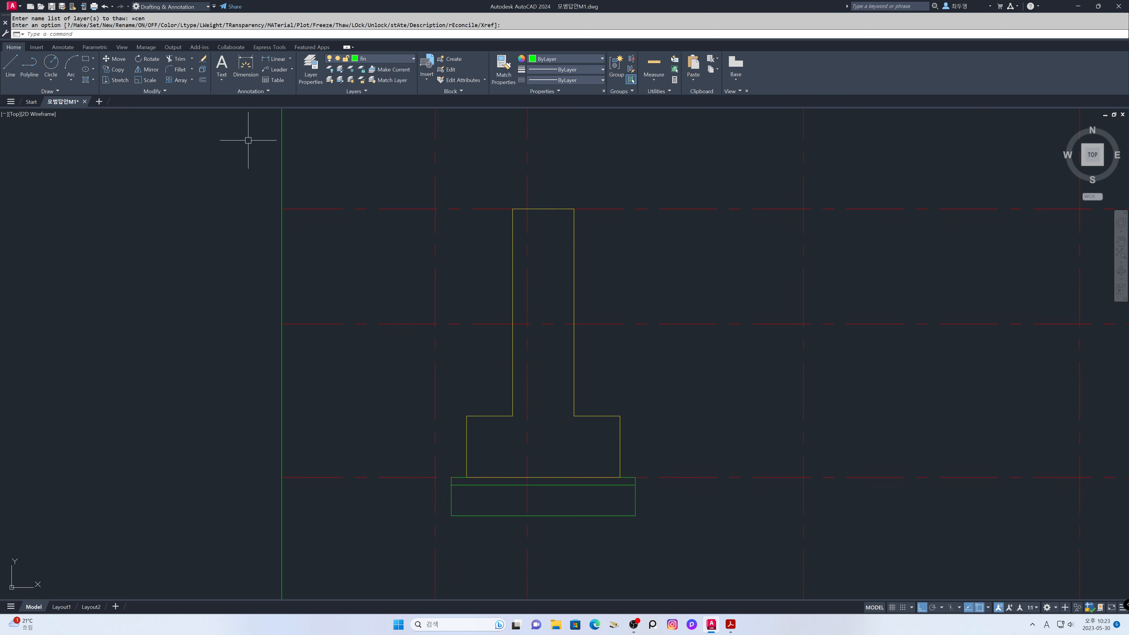
text(z)
key(Return)
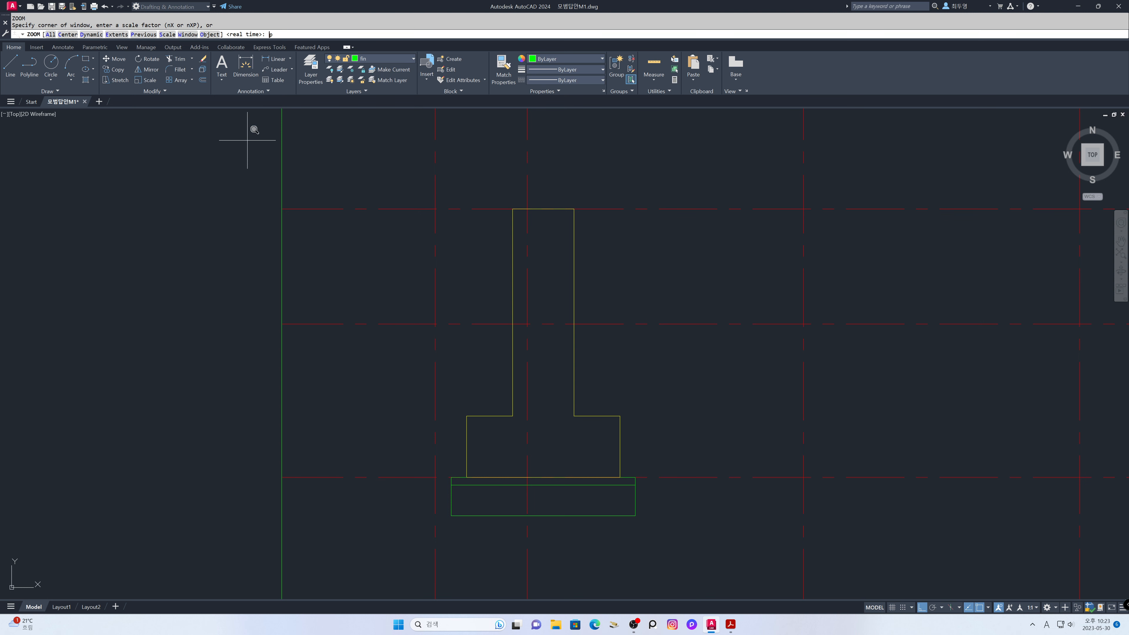
key(Return)
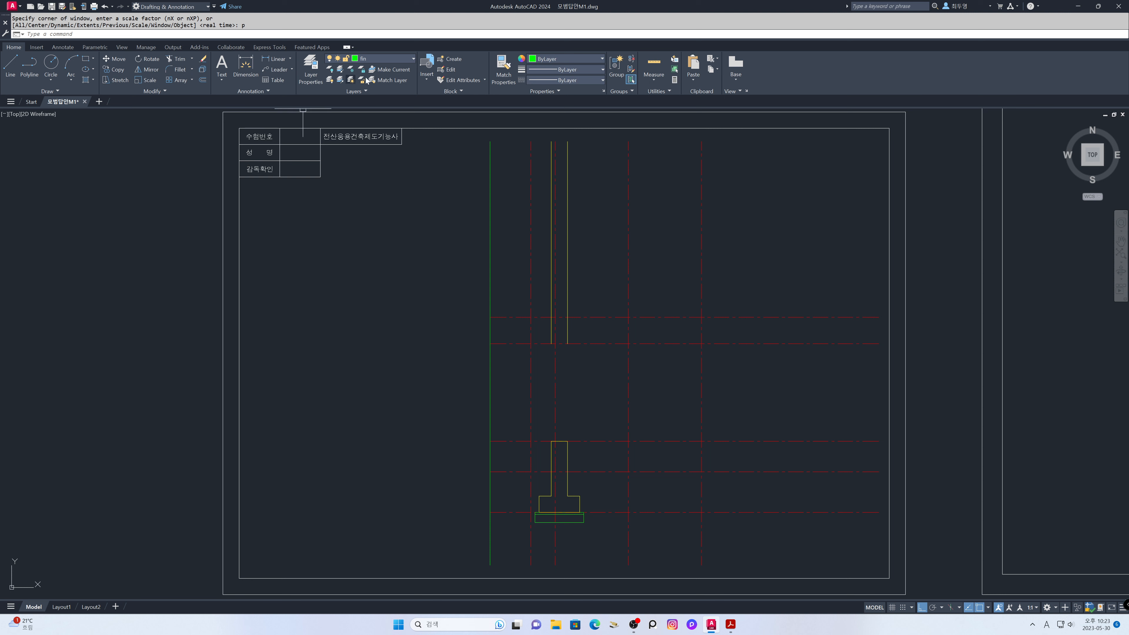
- Make sec the current layer and draw a line joining the lower ends of the two upper wall lines
click(391, 60)
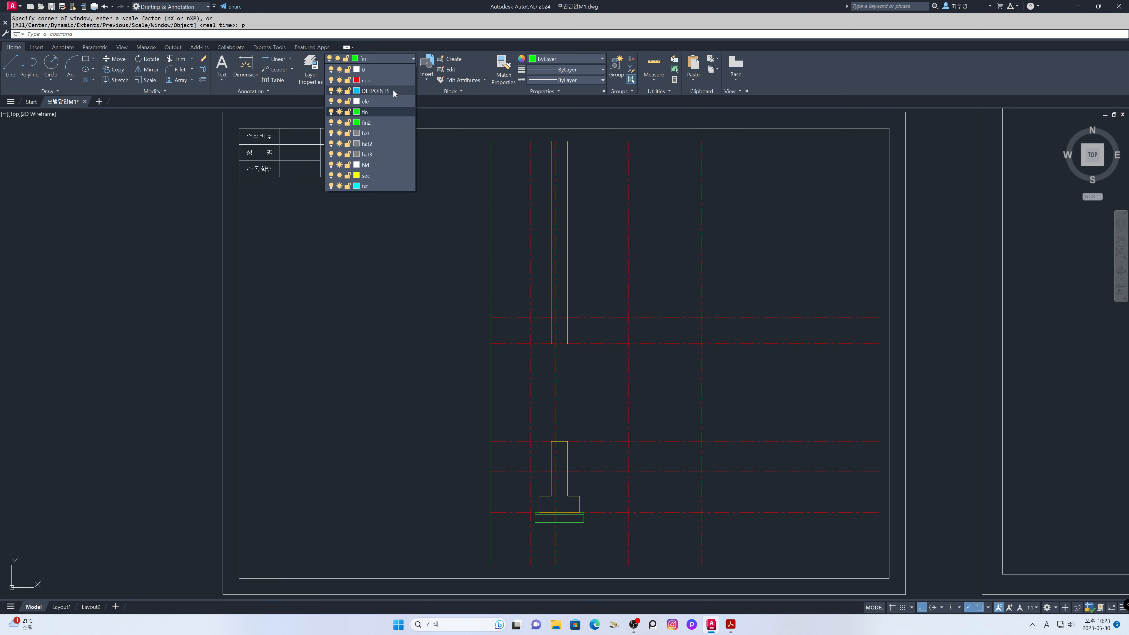
click(397, 178)
text(l)
key(Return)
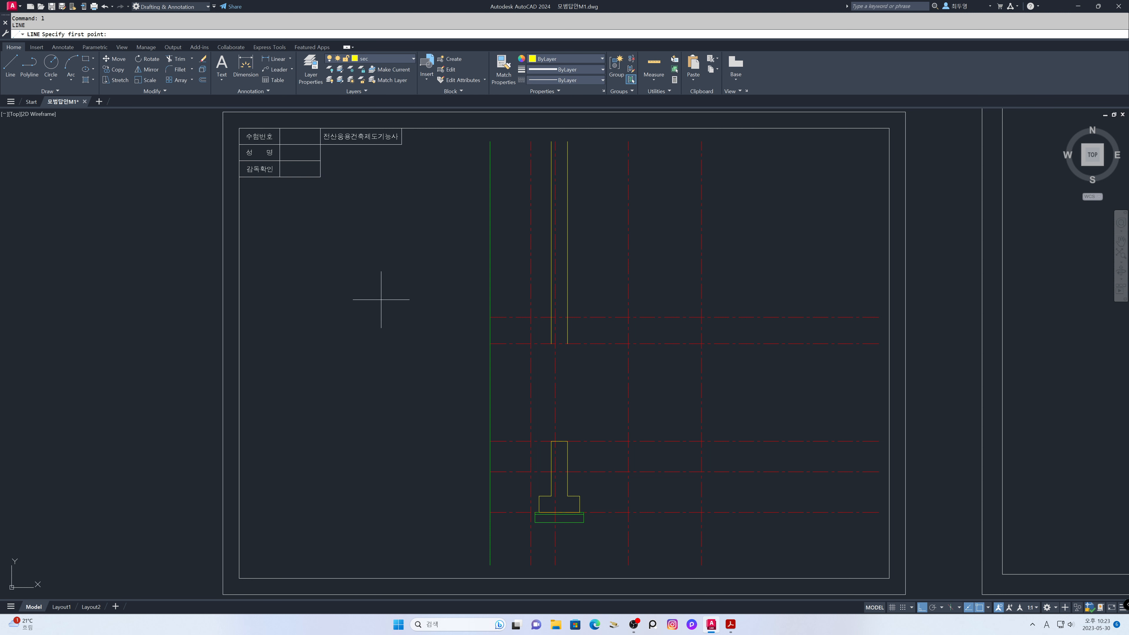
click(551, 343)
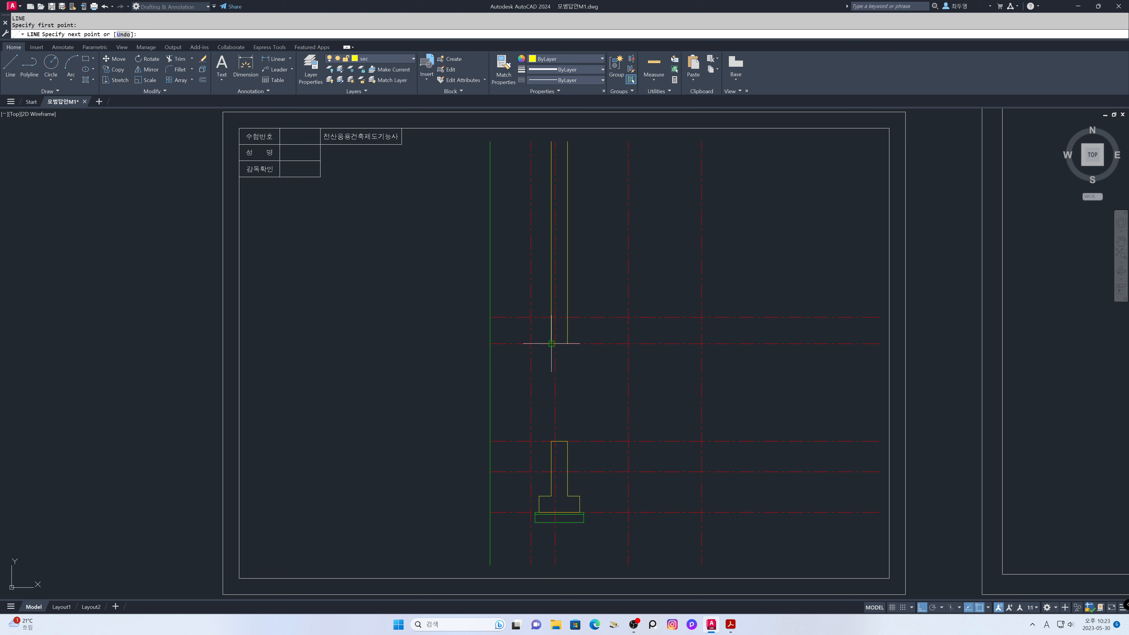
click(567, 344)
key(Return)
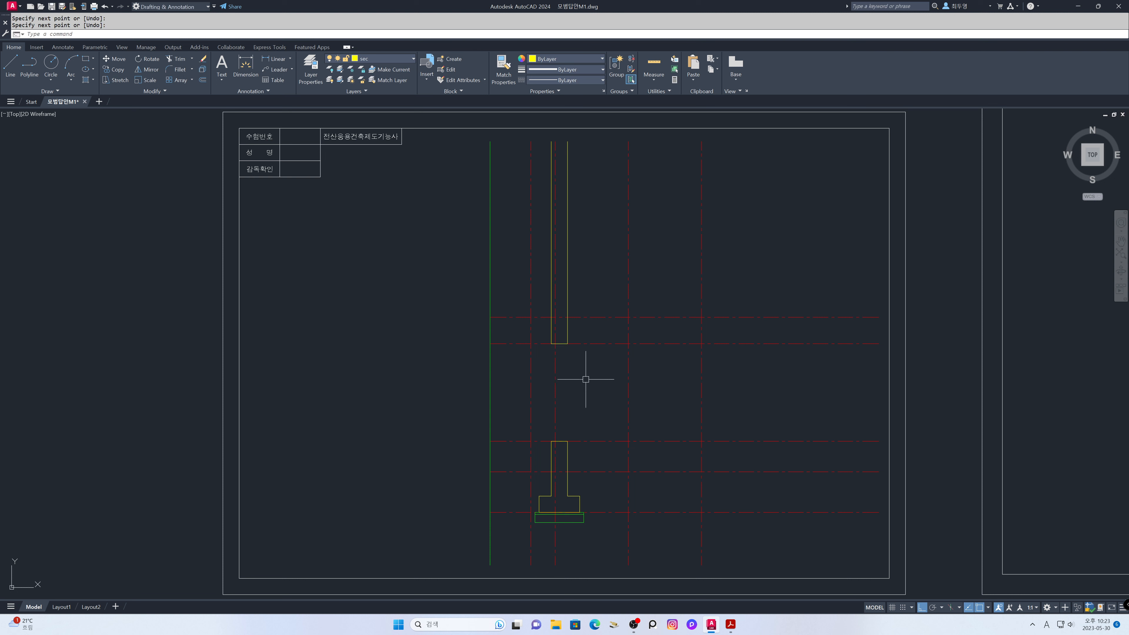
- Offset the leftmost vertical centre line 6900 to the left onto the current layer
text(o)
key(Return)
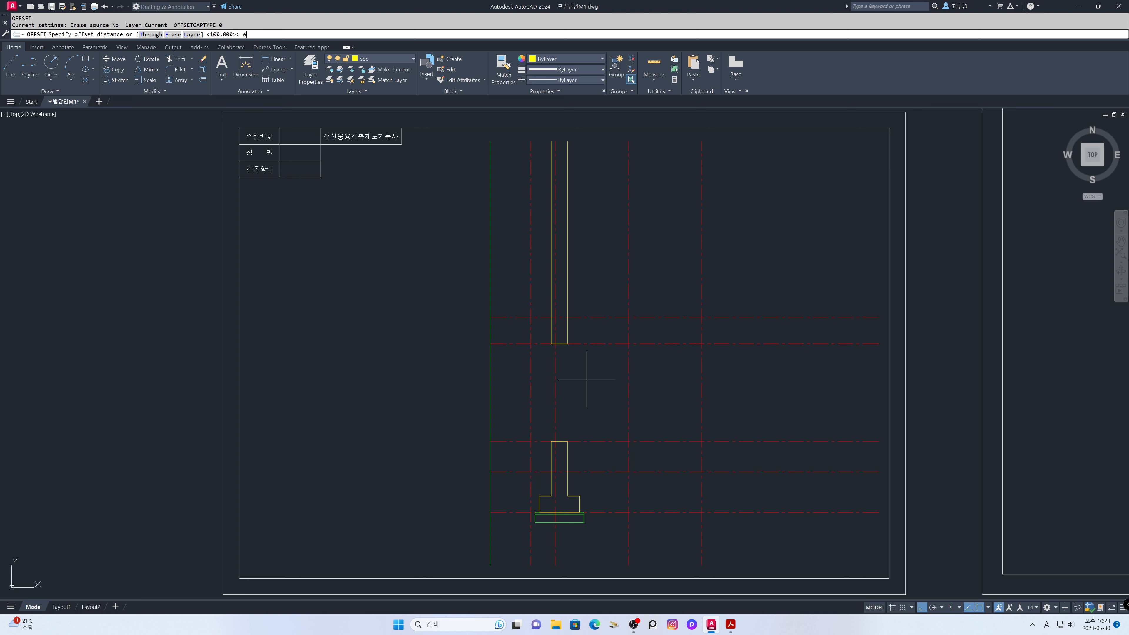
key(Return)
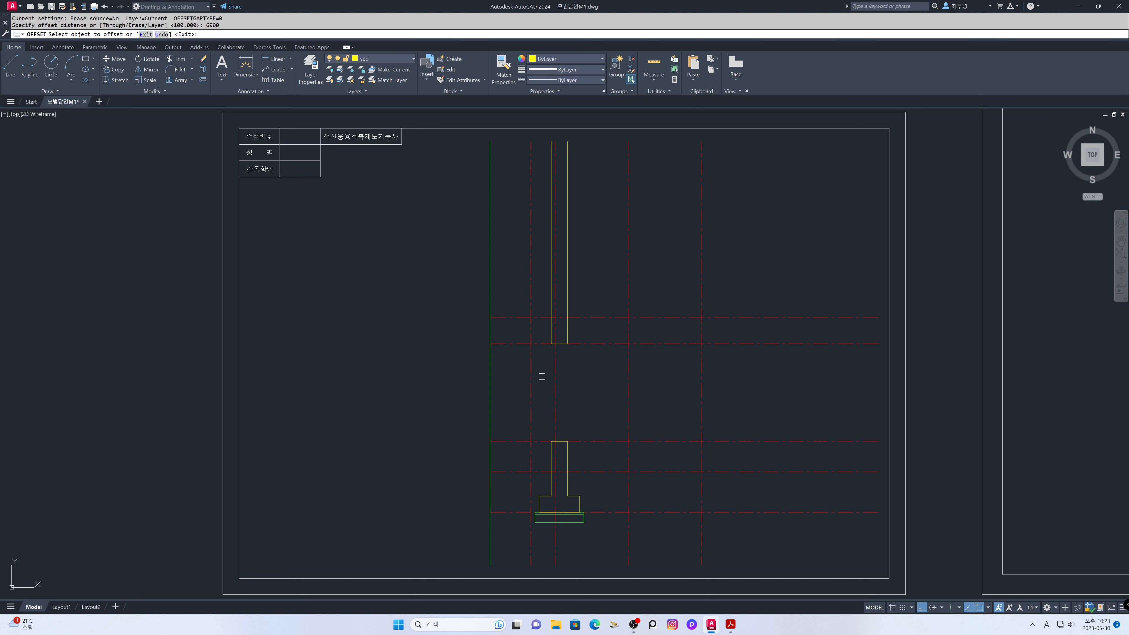
click(532, 377)
click(420, 368)
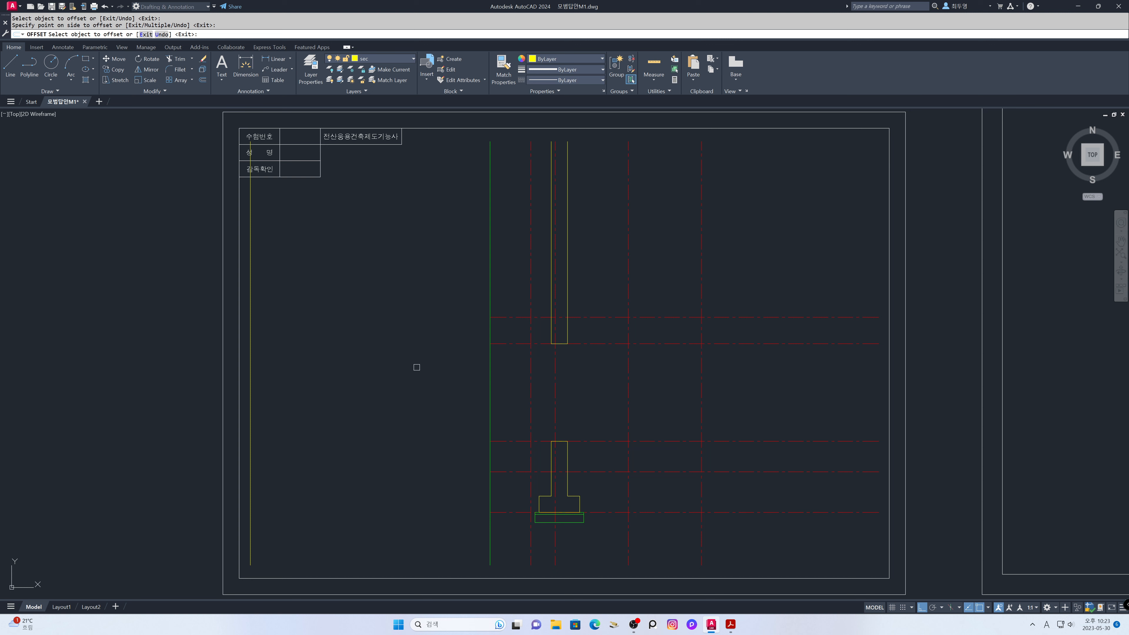
key(Return)
- Offset the new vertical line near the sheet's left border 600 to the right
key(Return)
text(6)
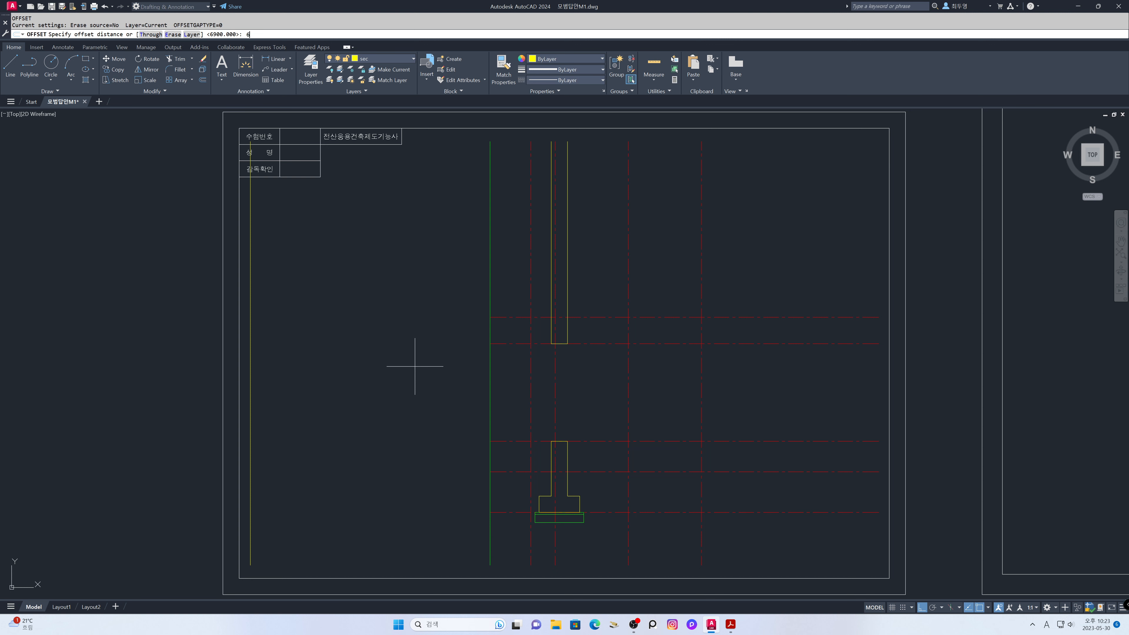
text(00)
key(Return)
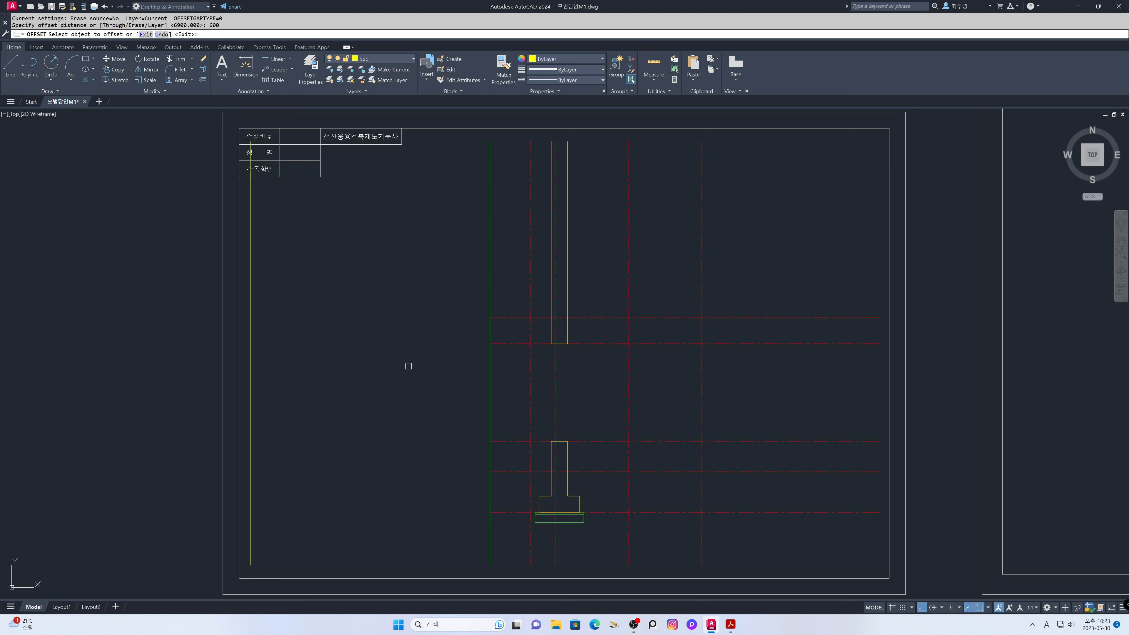
click(250, 351)
click(323, 360)
key(Return)
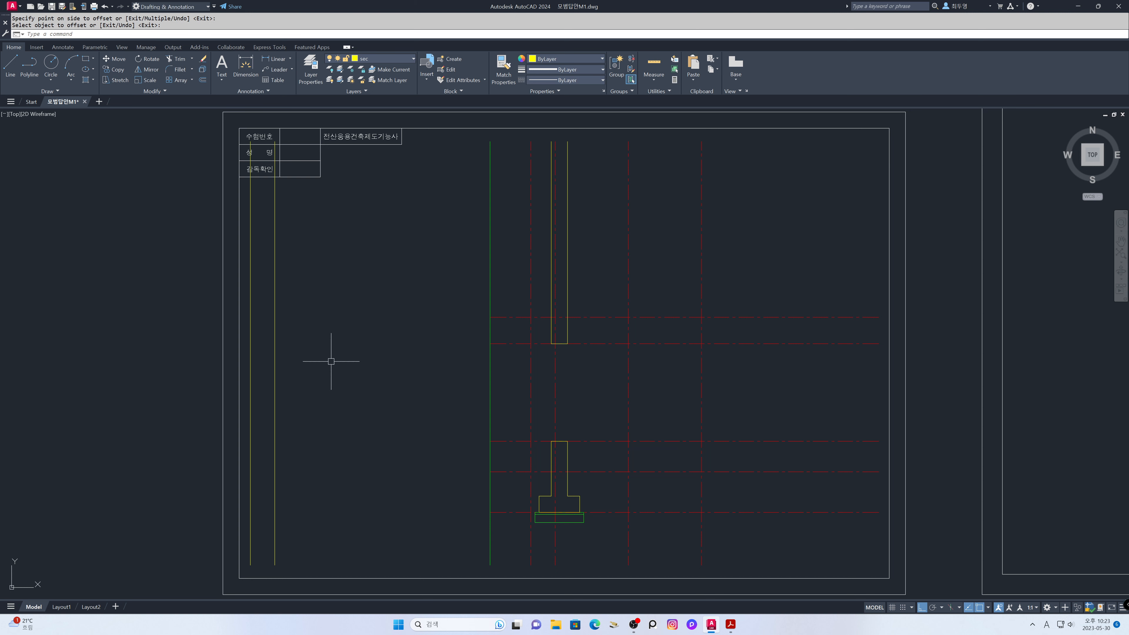
- Draw a horizontal line from the green vertical line at the uppermost centre line's level leftward past the sheet border
text(l)
key(Return)
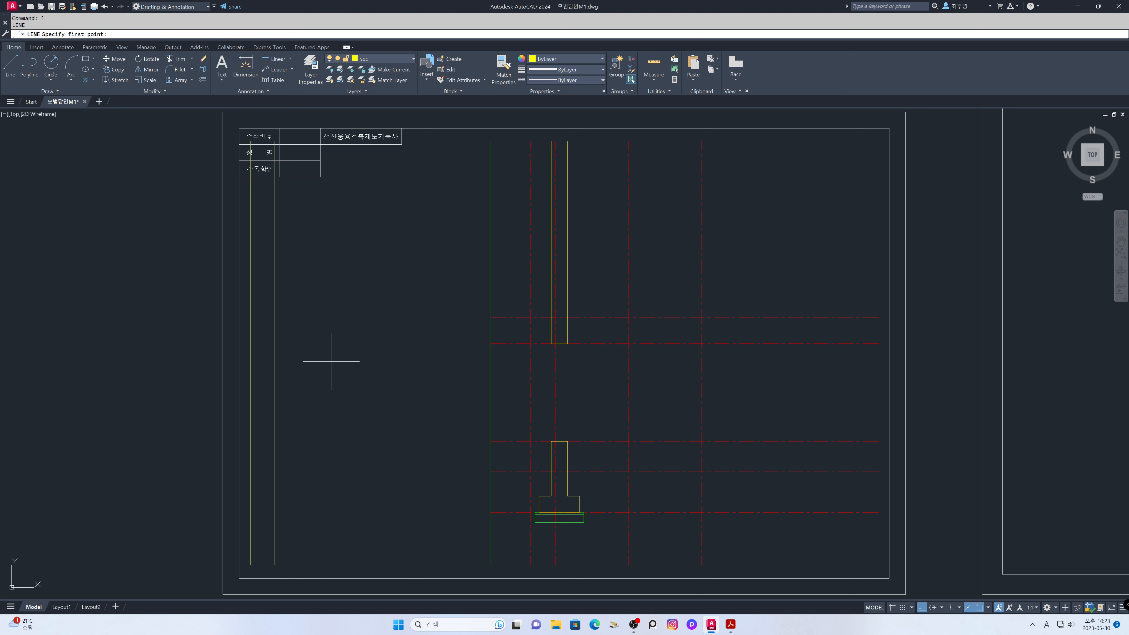
click(490, 316)
click(149, 317)
key(Return)
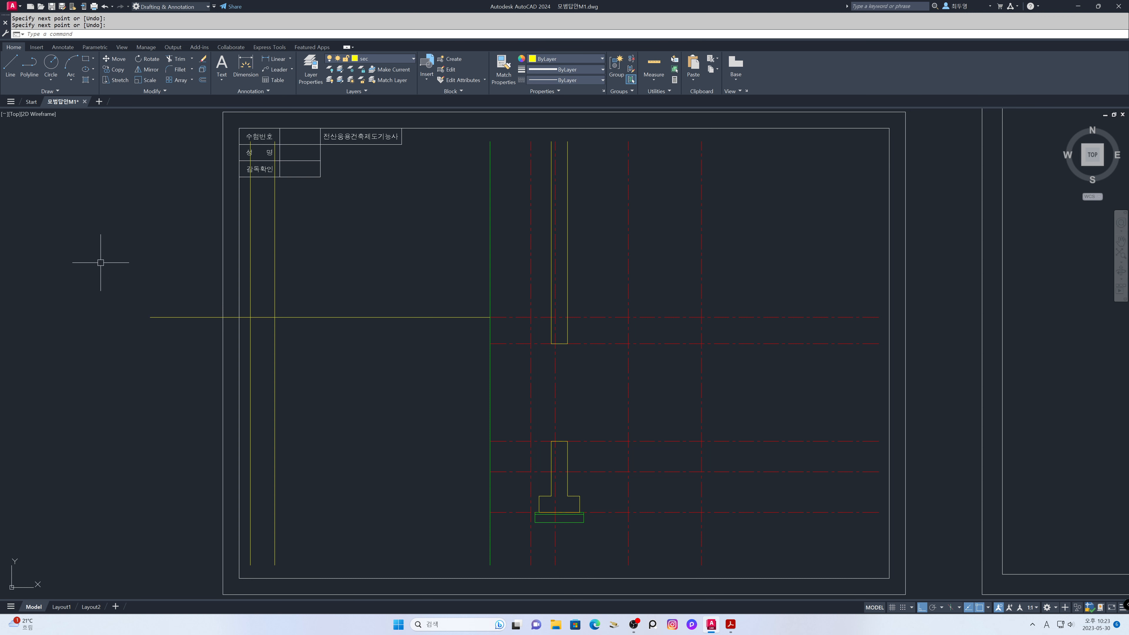
- Draw a rectangle 1000 long and 400 wide in the empty area left of the sheet
text(rec)
key(Return)
click(88, 262)
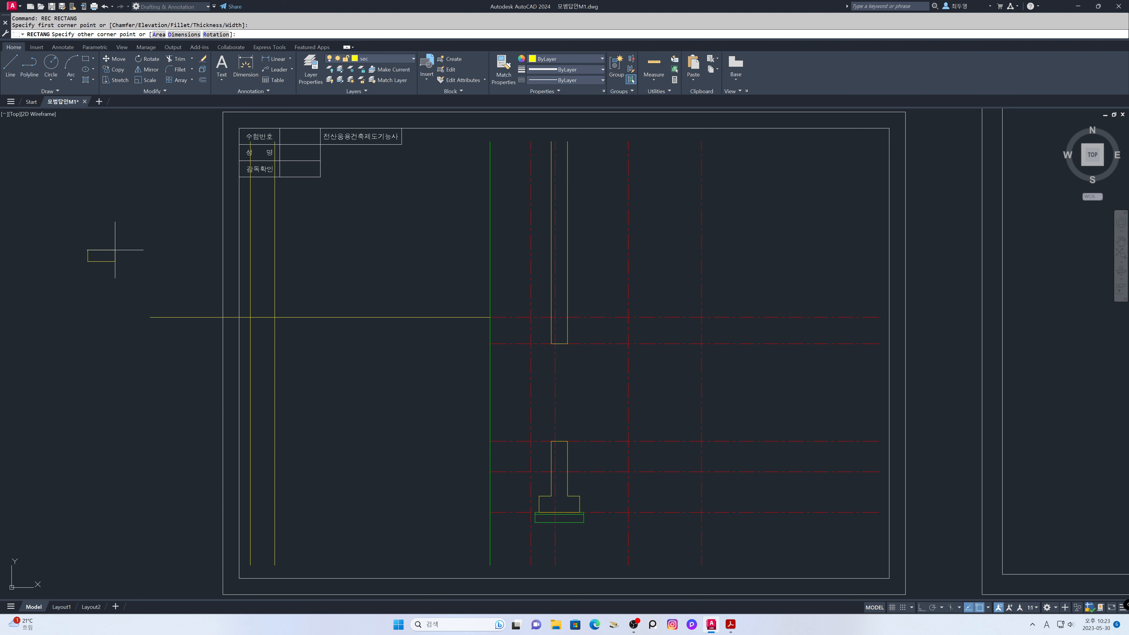
key(Return)
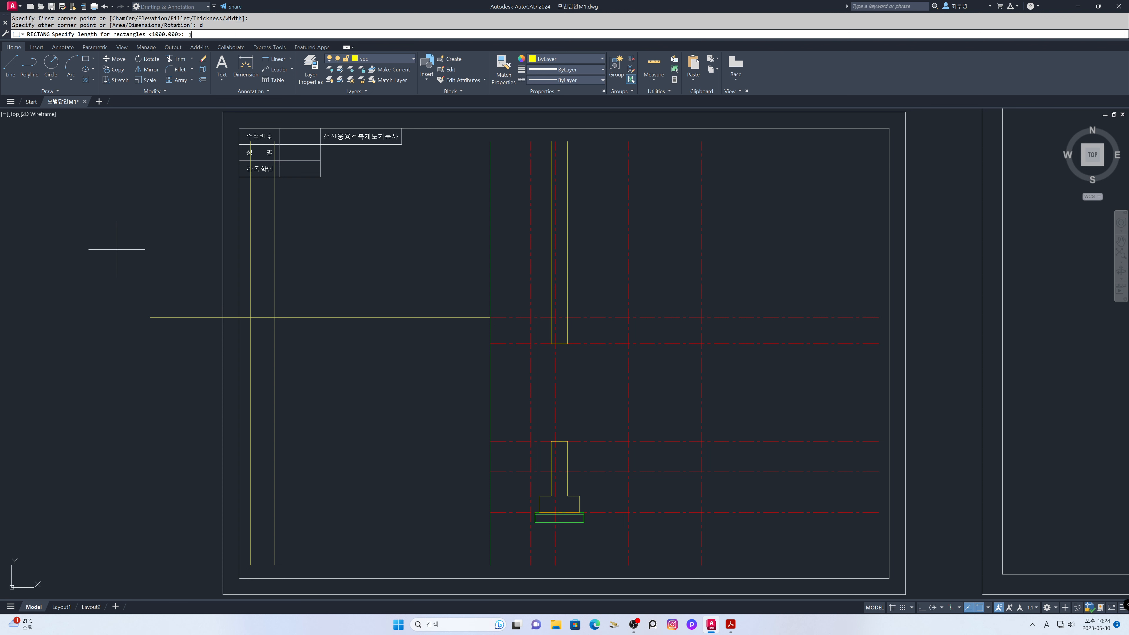
text(1000)
key(Return)
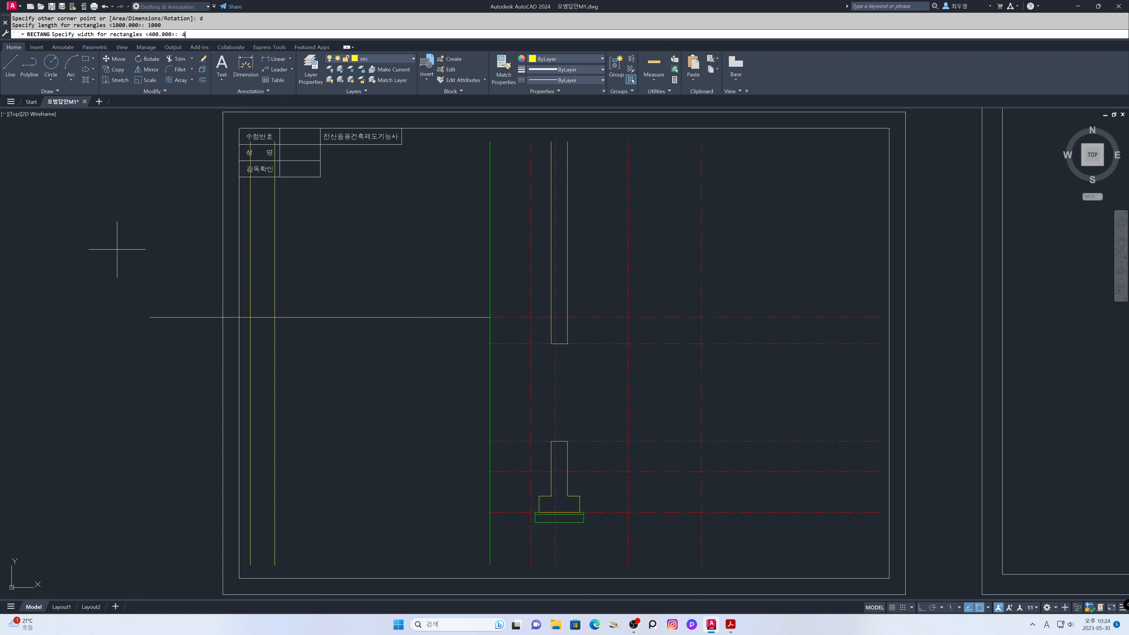
key(Return)
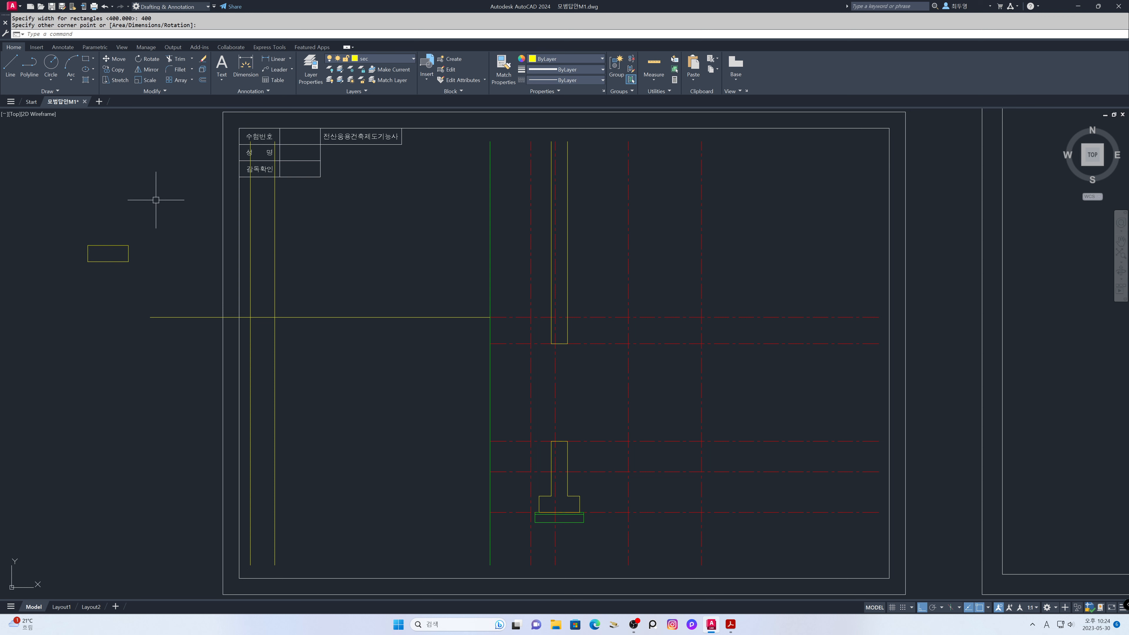
click(156, 200)
- Draw a construction line through the rectangle's lower-left and upper-right corners
text(XL)
key(Return)
click(87, 261)
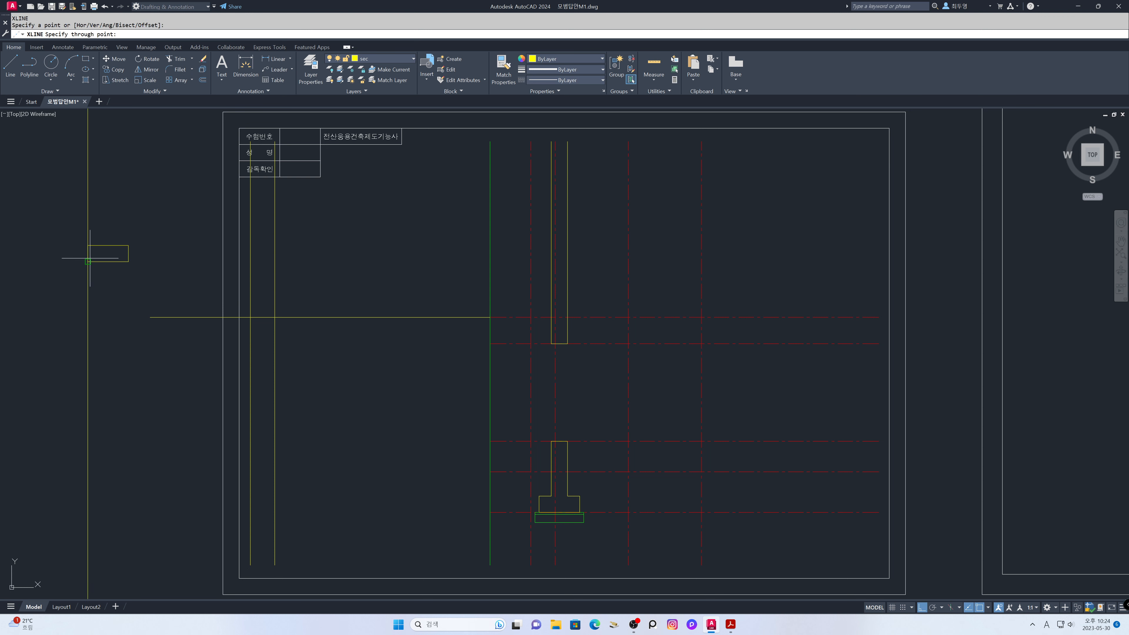
click(128, 245)
key(Return)
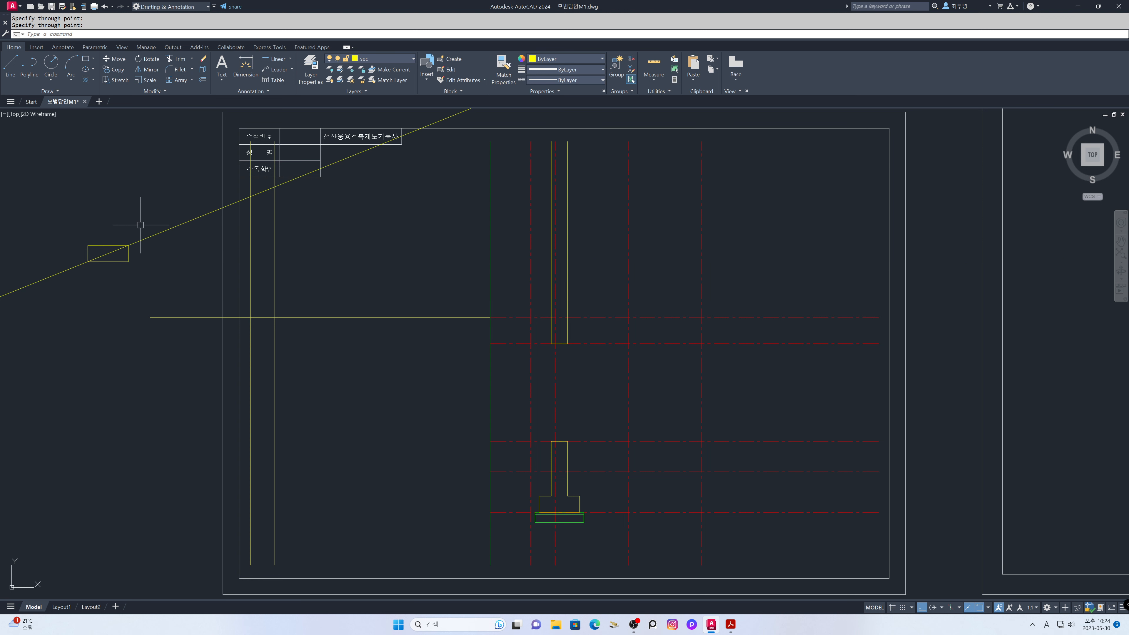
- Move the sloped construction line from the rectangle's upper-right corner to where the inner offset vertical meets the yellow horizontal line
text(m)
key(Return)
click(139, 242)
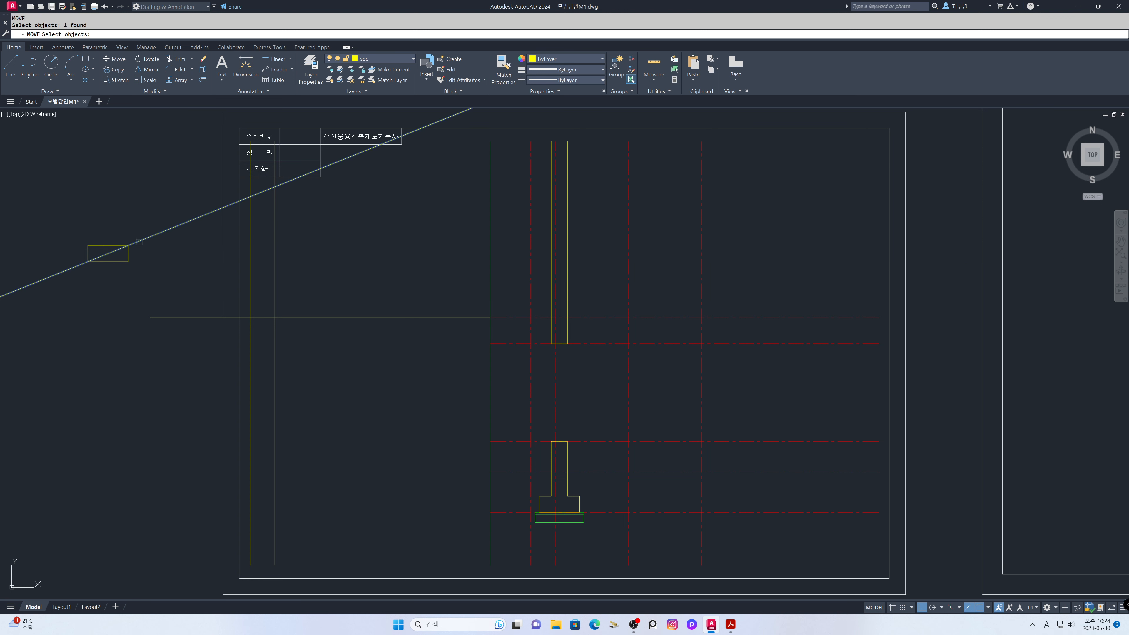
key(Return)
click(128, 246)
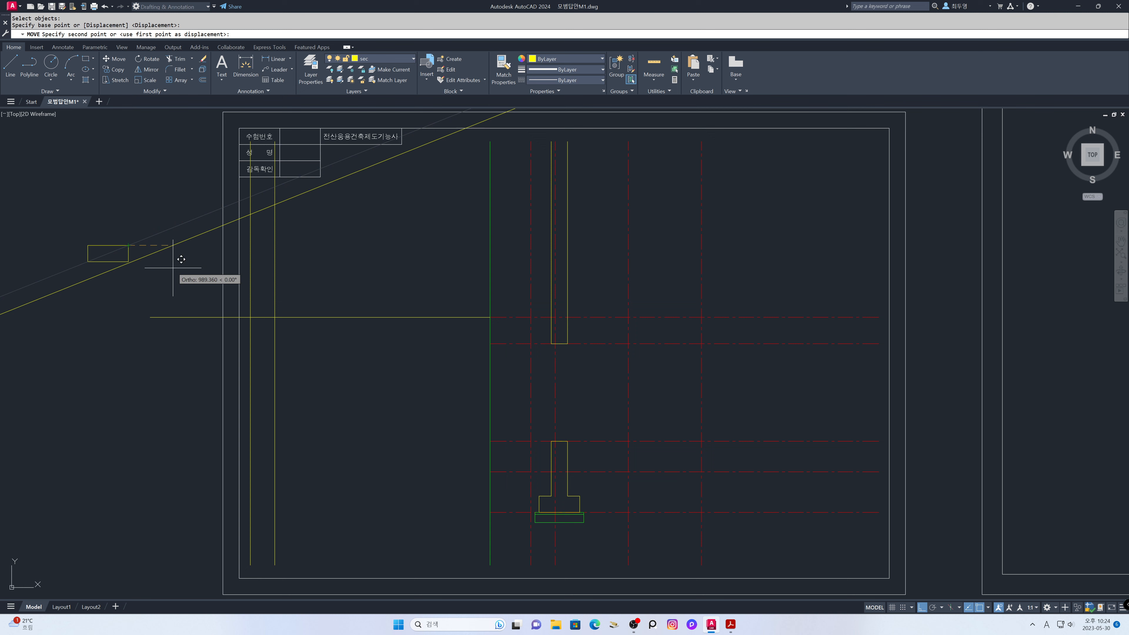
click(282, 308)
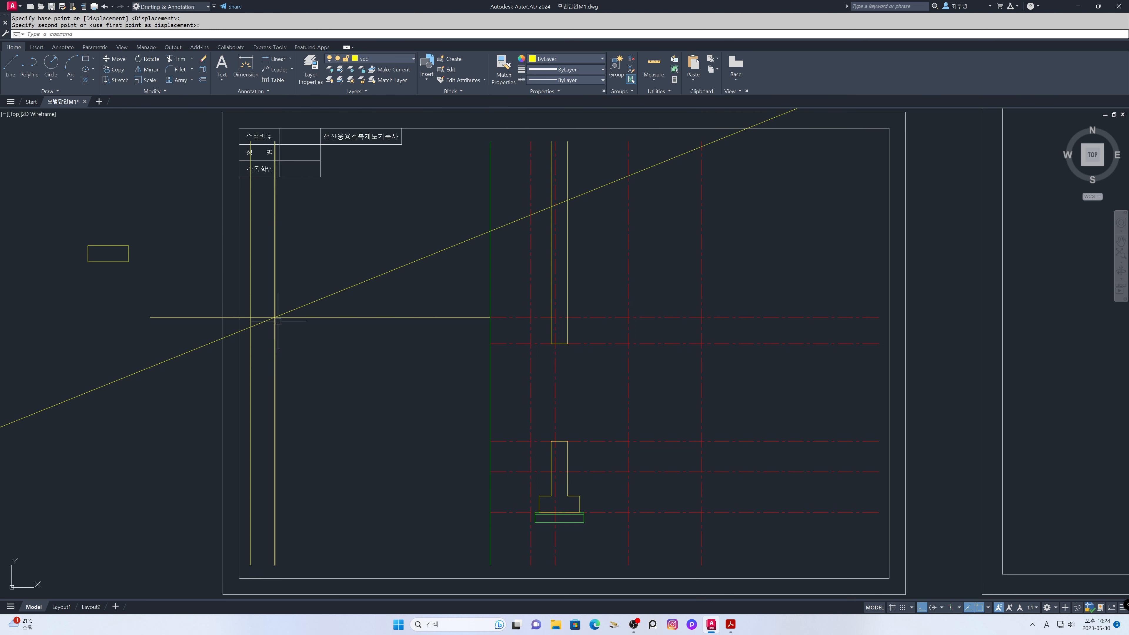
key(Return)
key(Escape)
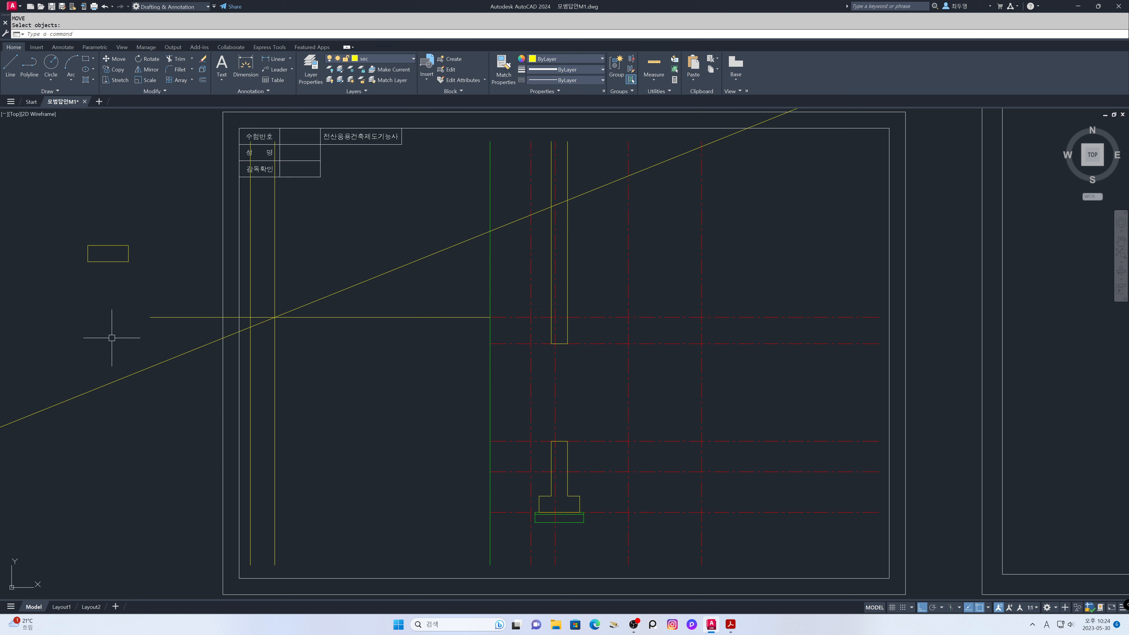
- Offset the sloped construction line 150 downward
text(o)
key(Return)
text(150)
key(Return)
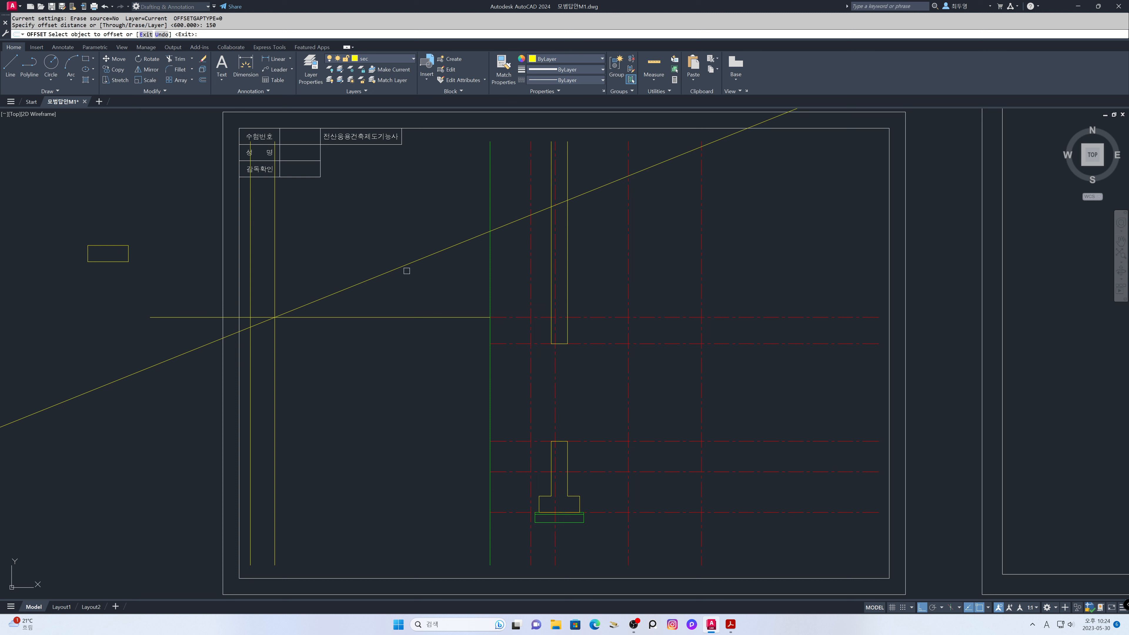
click(408, 263)
click(420, 295)
key(Return)
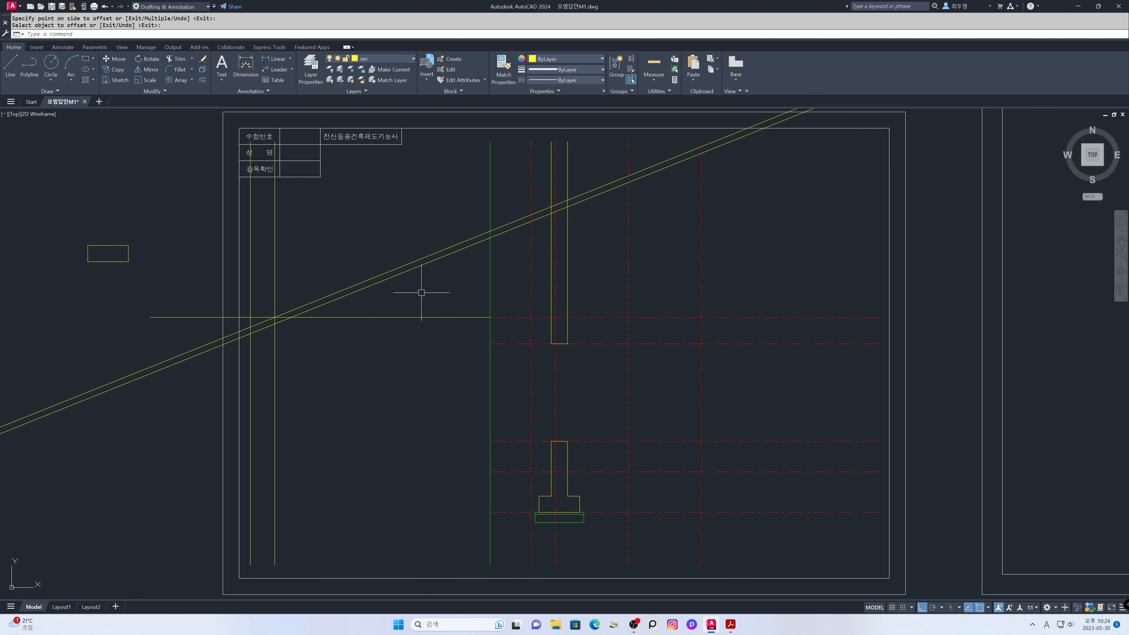
- Trim both sloped lines beyond the outer yellow vertical line and the leftmost vertical centre line
text(tr)
key(Return)
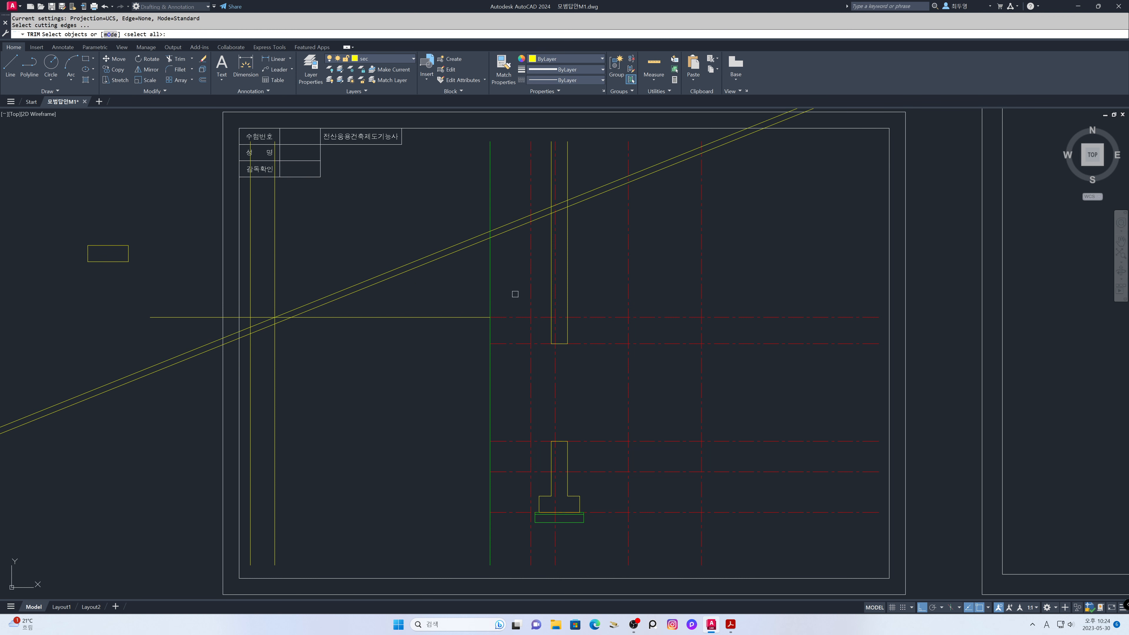
click(530, 295)
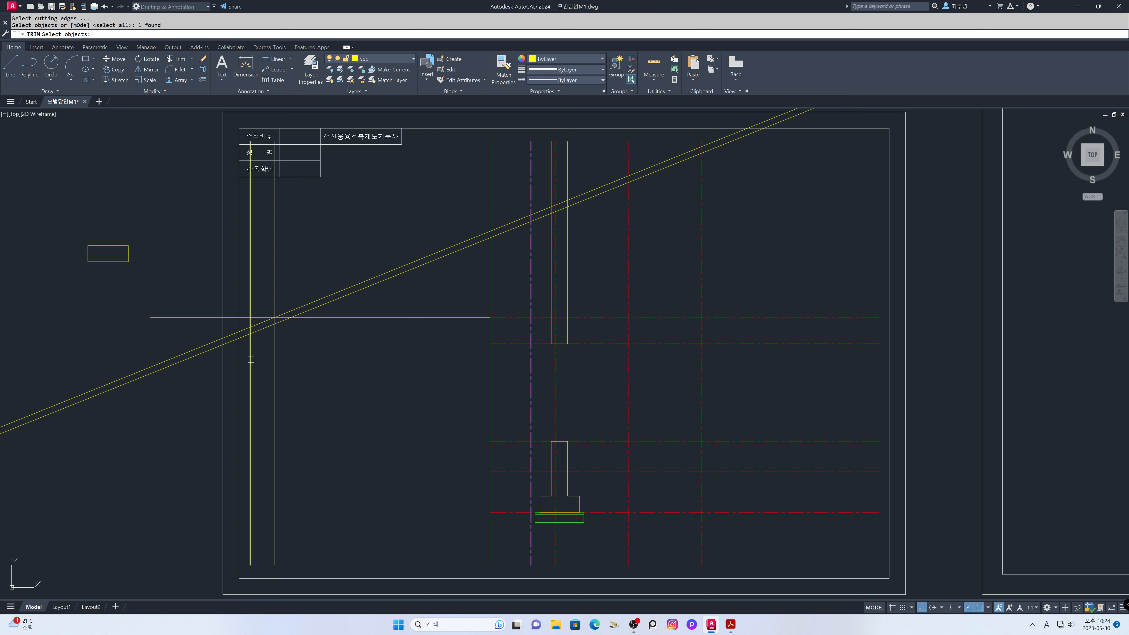
key(Return)
drag(196, 374, 178, 345)
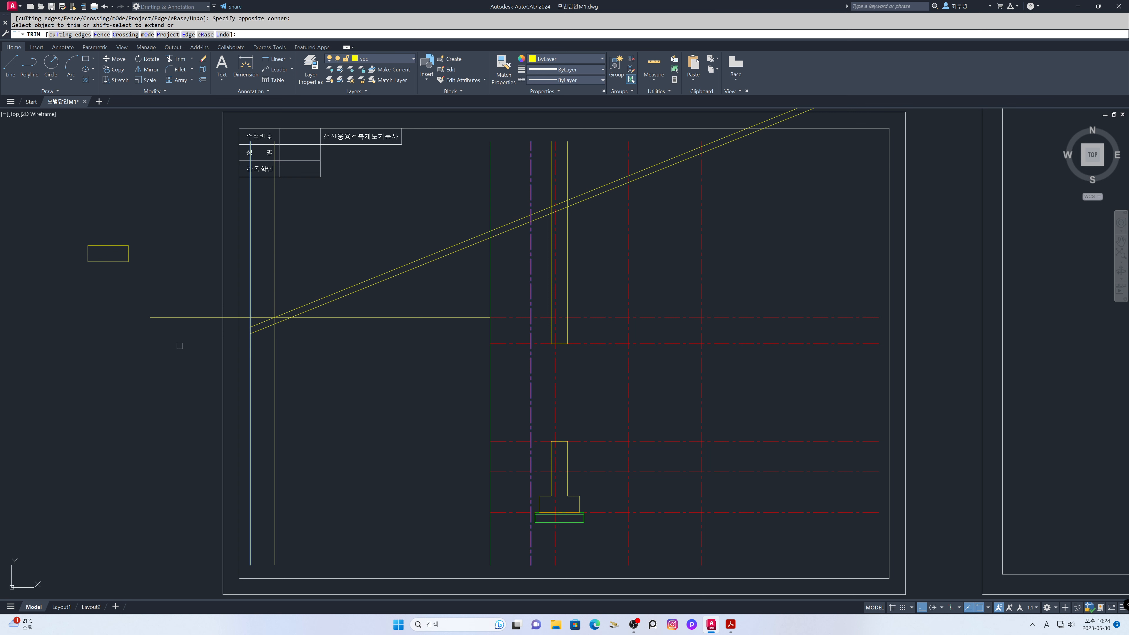
click(568, 238)
drag(606, 226, 597, 177)
key(Return)
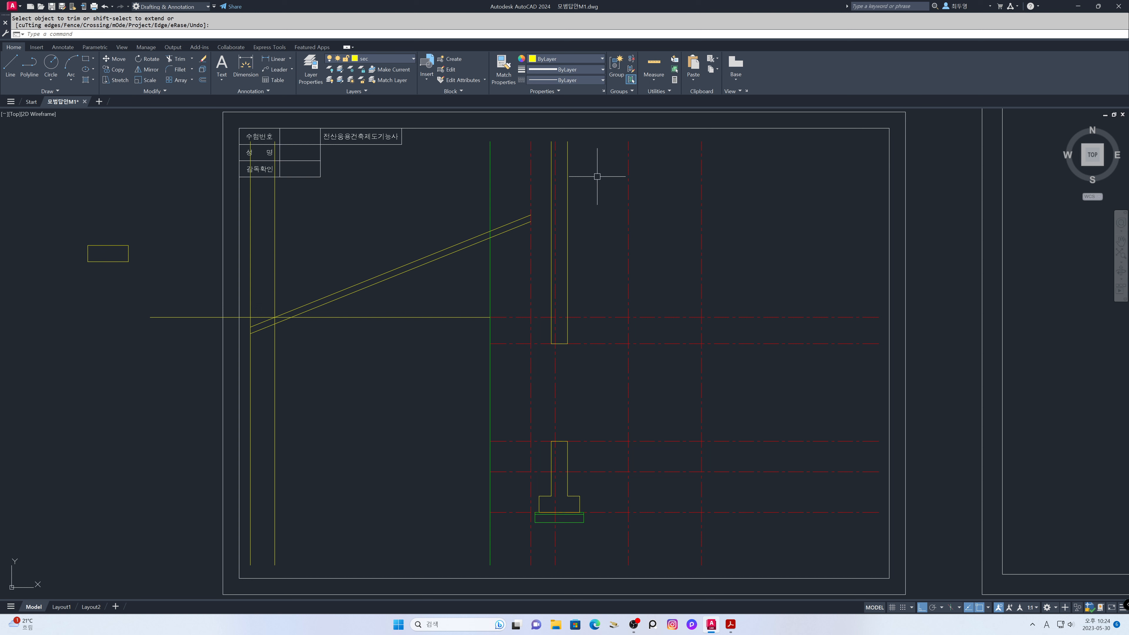
- Mirror the two sloped roof lines about the vertical centre line at their upper ends, keeping the originals
text(MI)
key(Return)
click(531, 241)
click(518, 213)
key(Return)
click(531, 216)
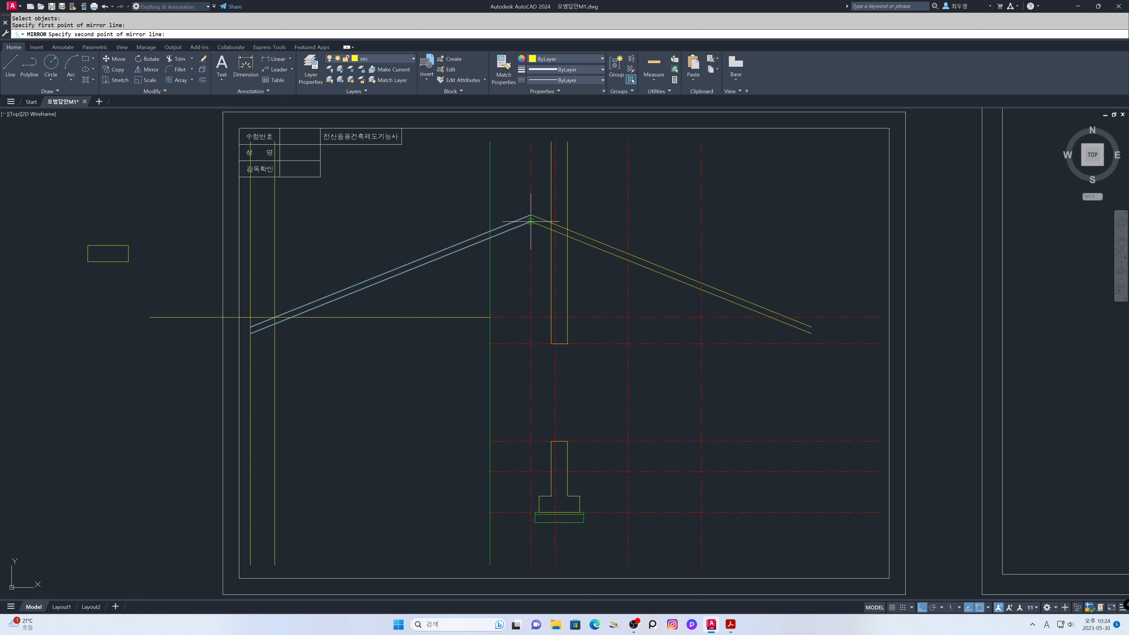
click(539, 269)
key(Return)
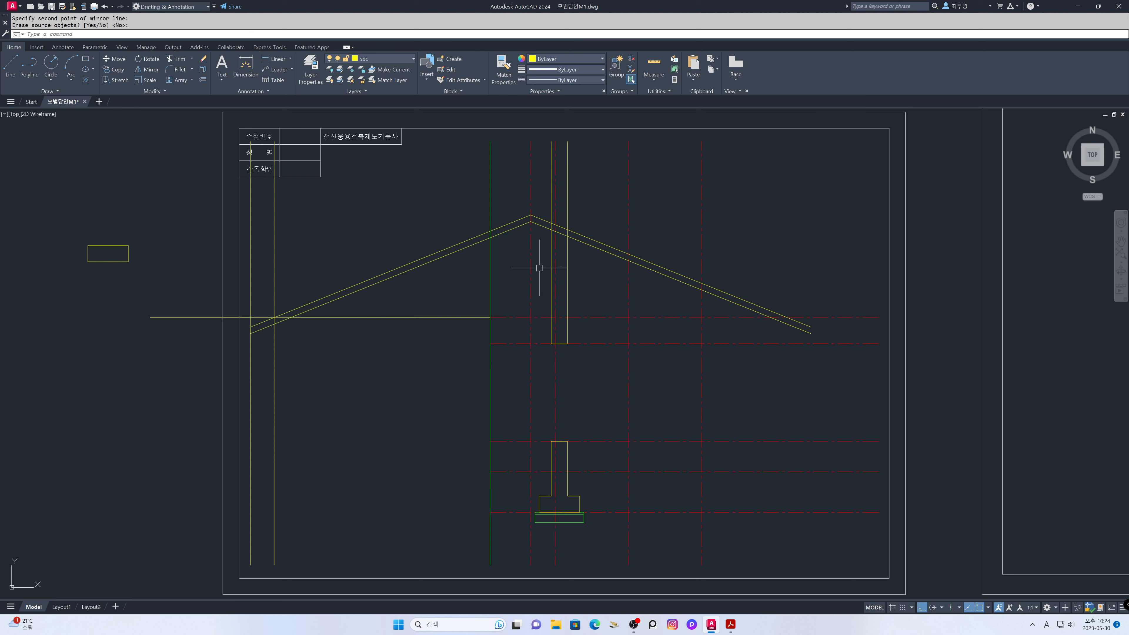
- Trim both left-hand roof slope lines back to the green vertical line
text(tr)
key(Return)
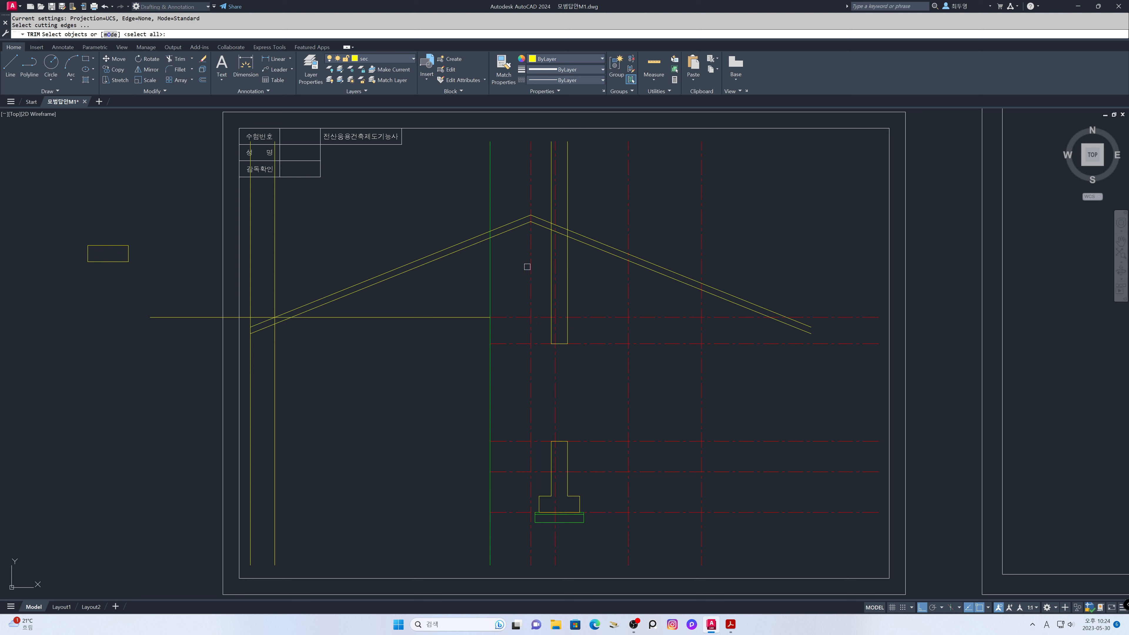
click(475, 272)
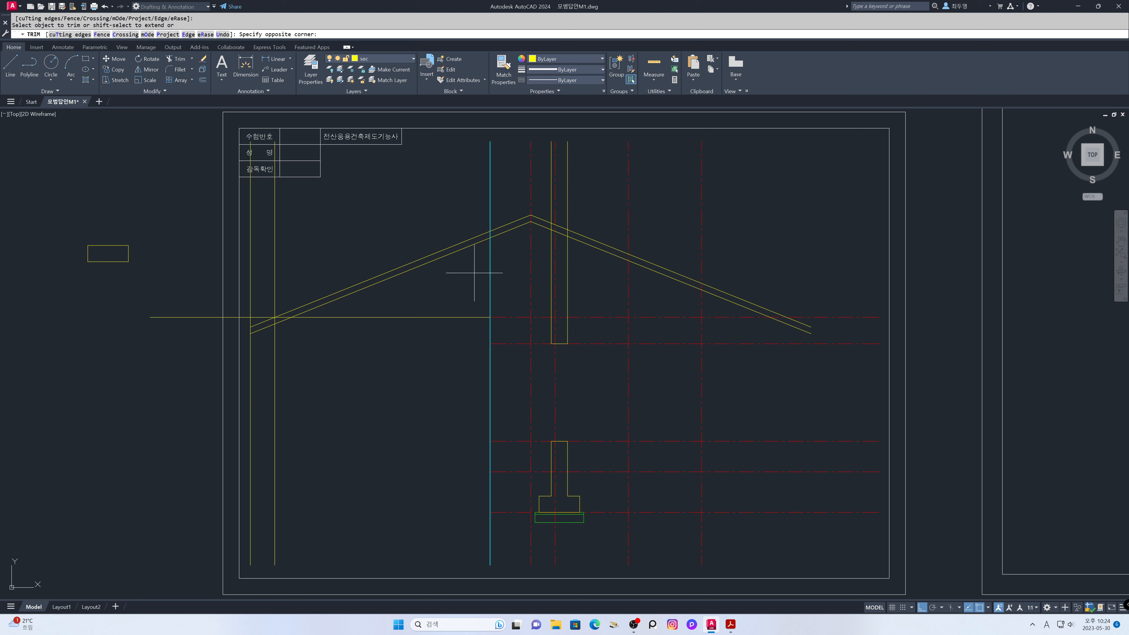
click(461, 232)
key(Return)
- Erase the two yellow vertical lines and the yellow horizontal line left of the green section line
text(e)
key(Return)
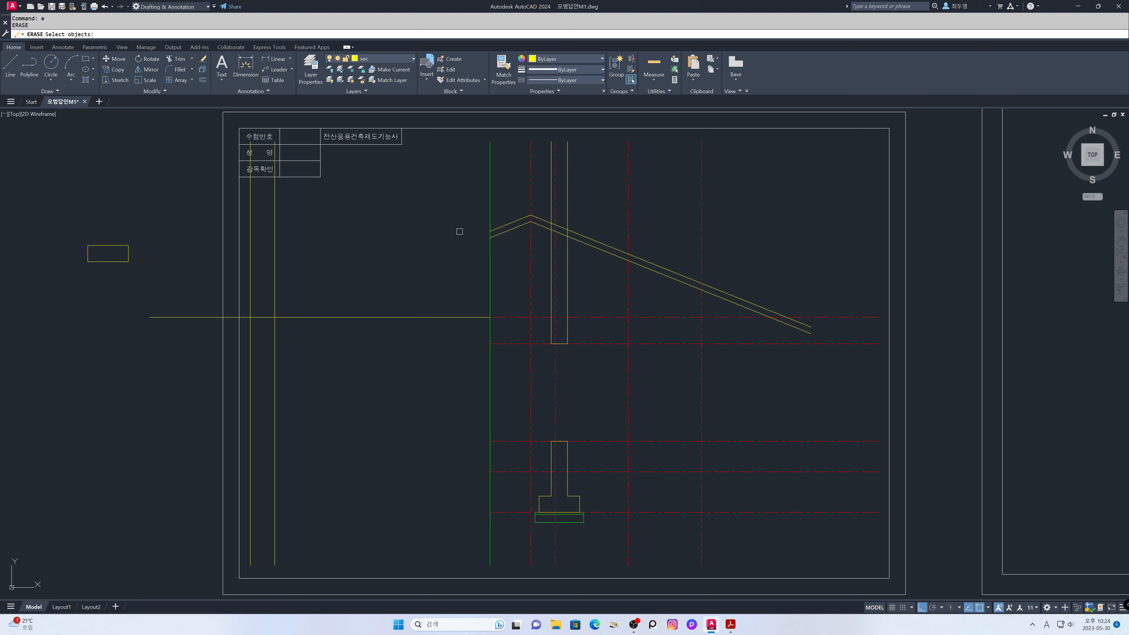
click(460, 232)
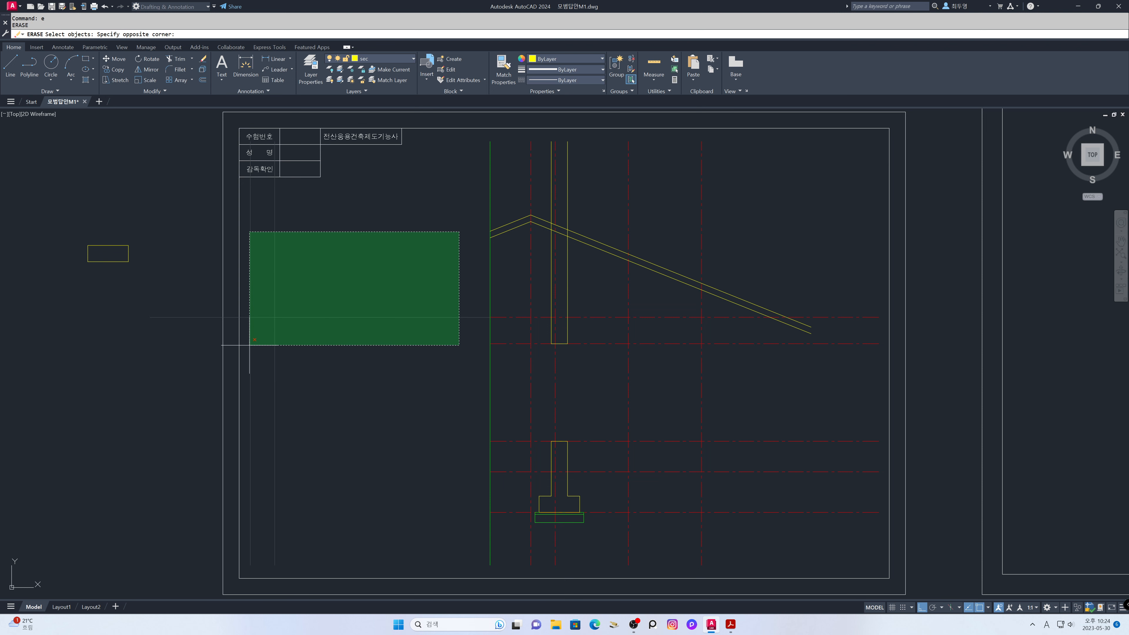
click(252, 341)
key(Return)
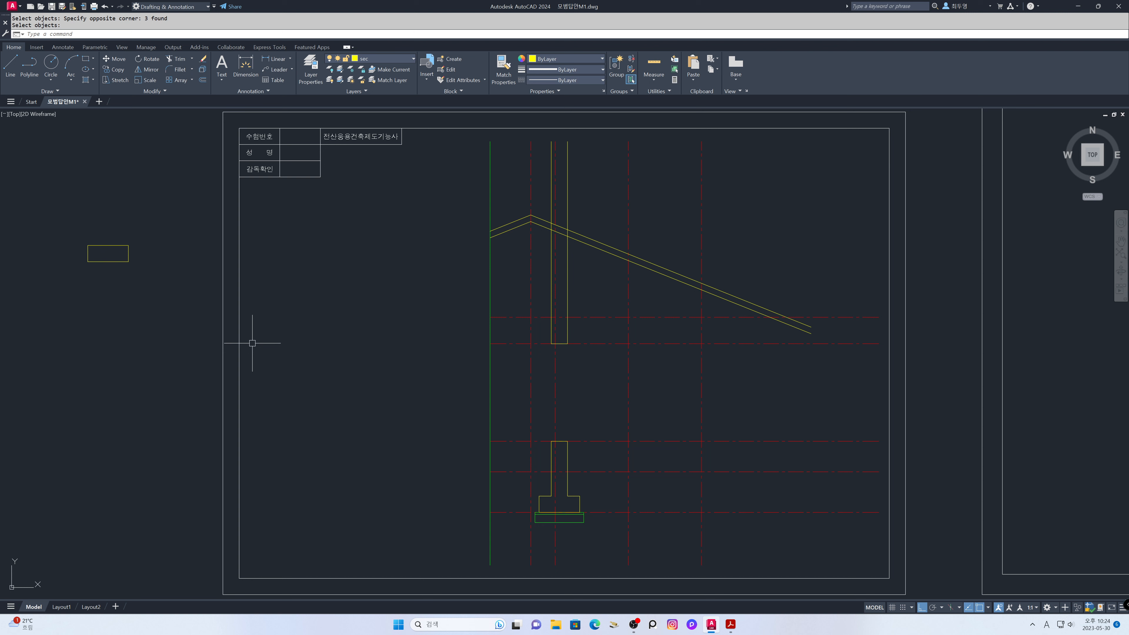
- Draw a short horizontal helper line leftward from the apex of the upper roof lines
text(z)
key(space)
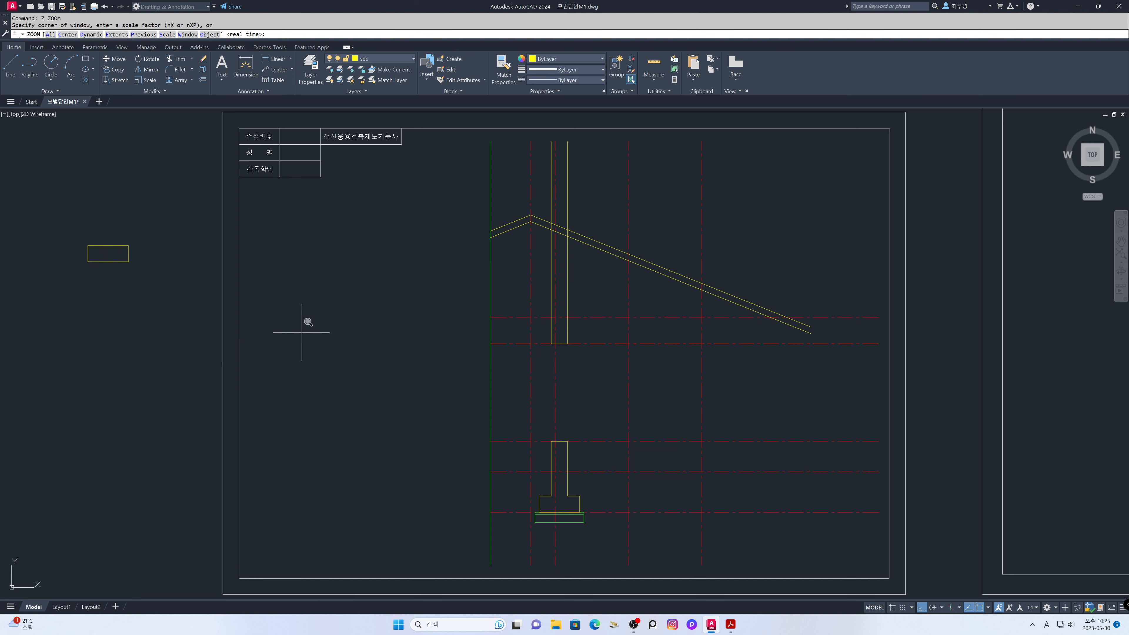
click(453, 183)
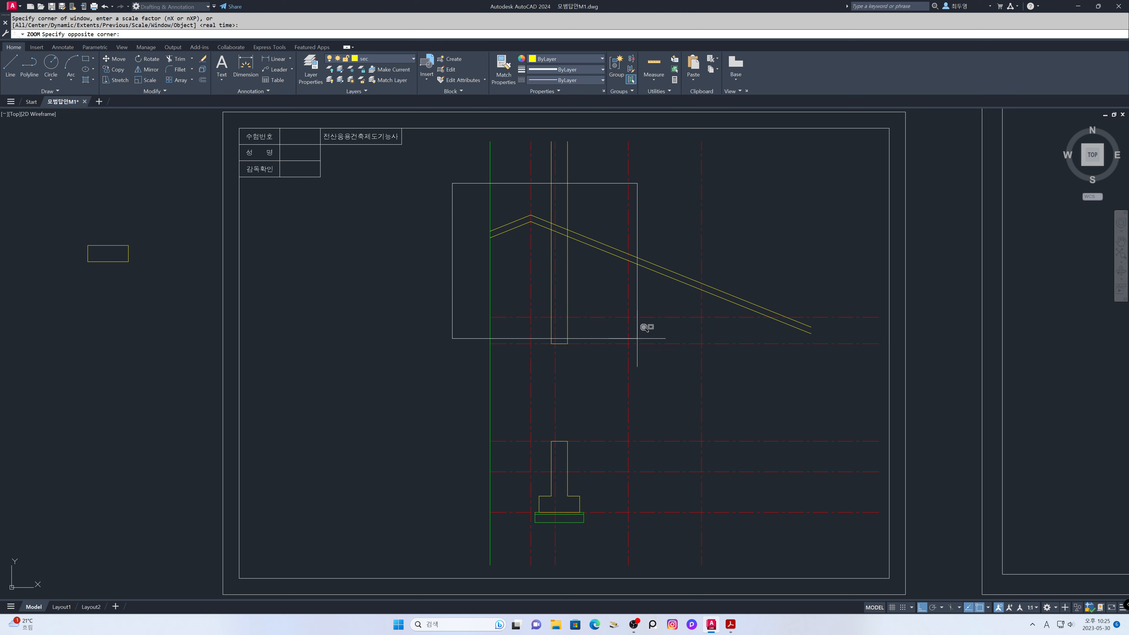
click(671, 373)
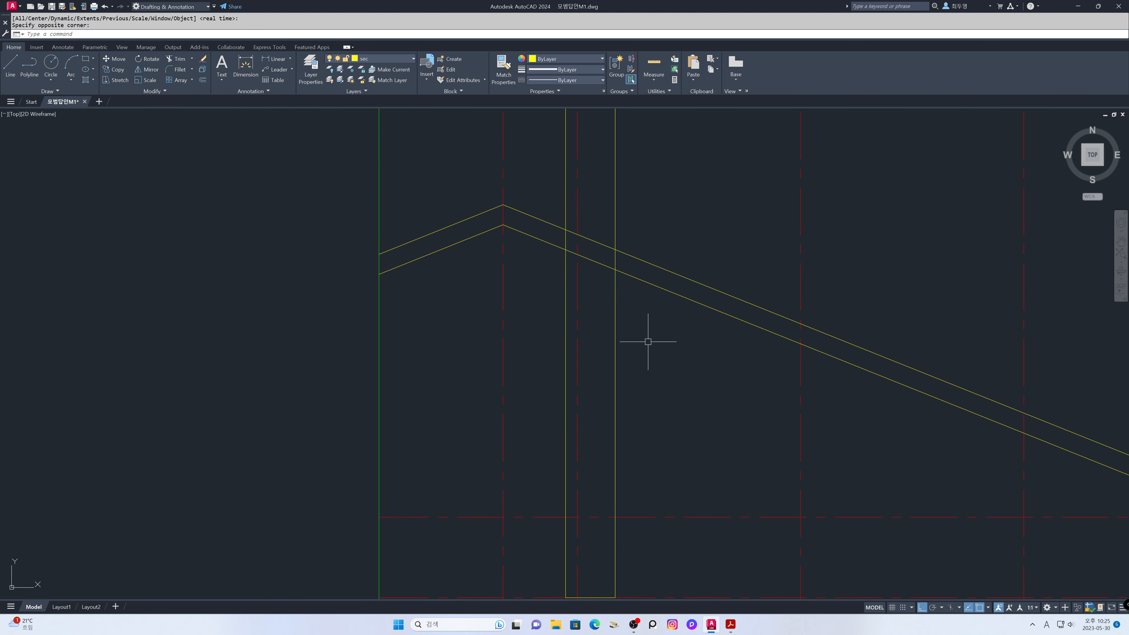
text(l)
key(space)
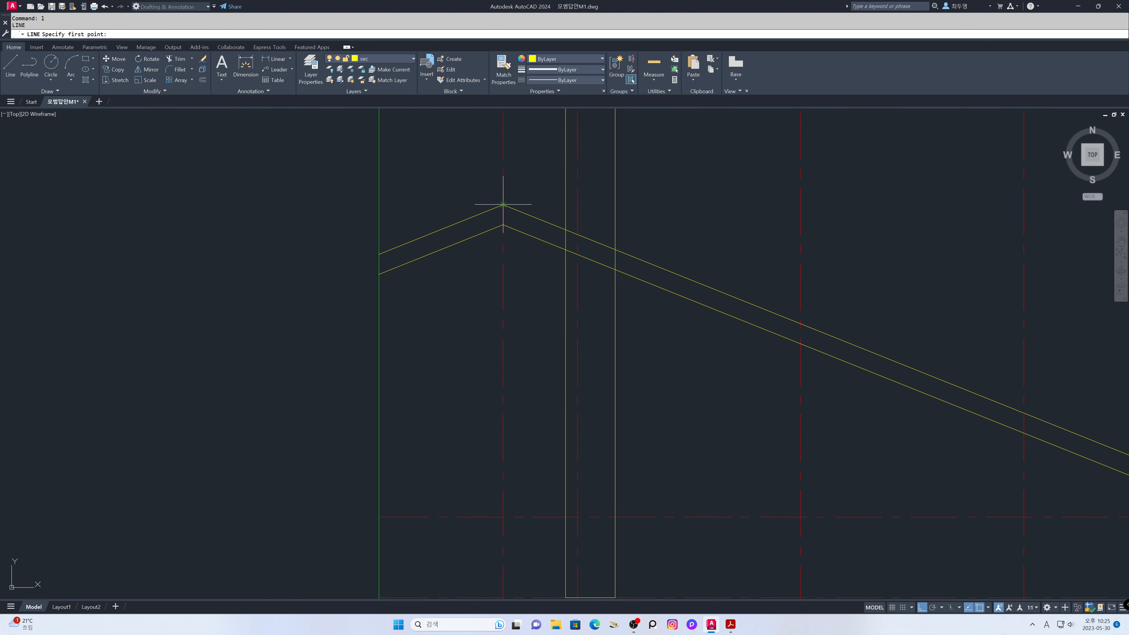
click(502, 204)
click(415, 205)
key(space)
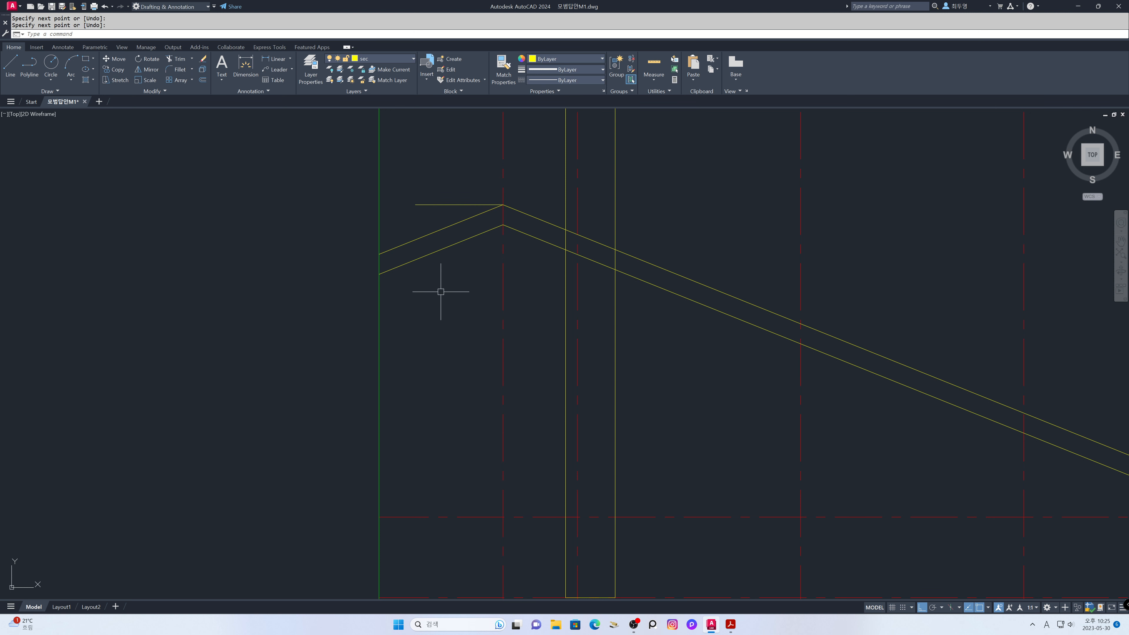
- Offset the horizontal helper line at the ridge 300 downward
text(o)
key(space)
text(3)
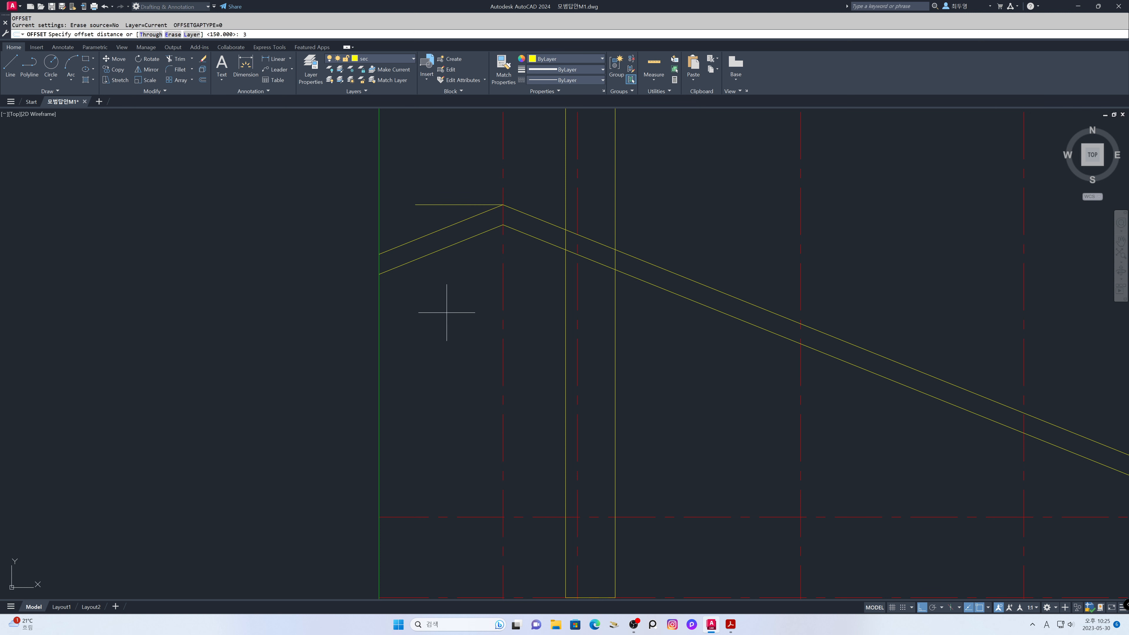
text(00)
key(space)
click(450, 204)
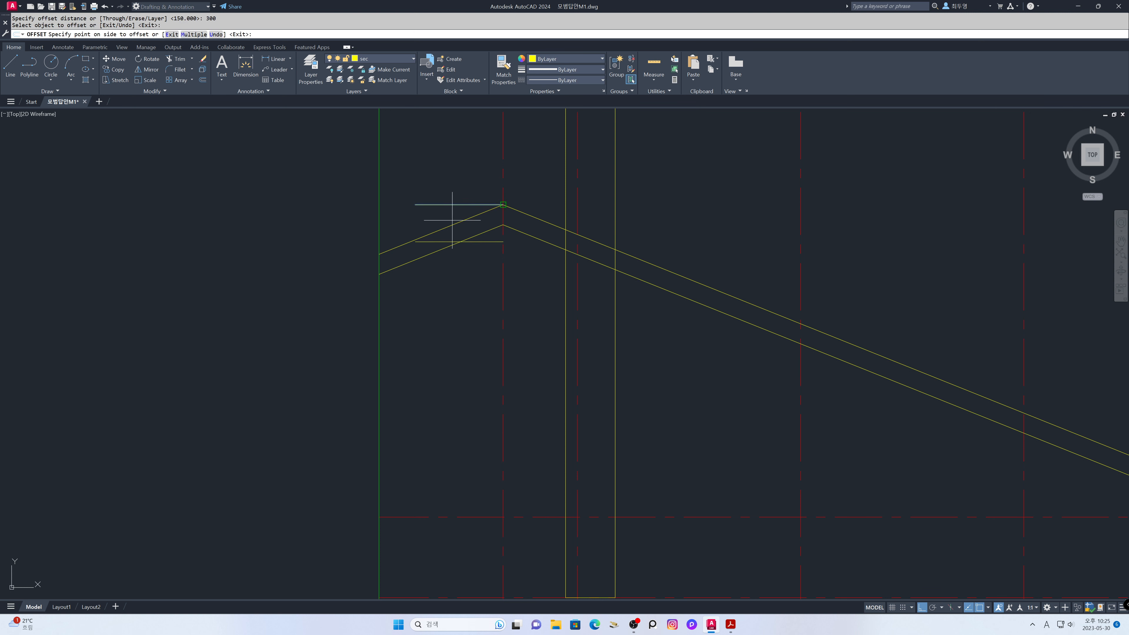
click(464, 302)
key(space)
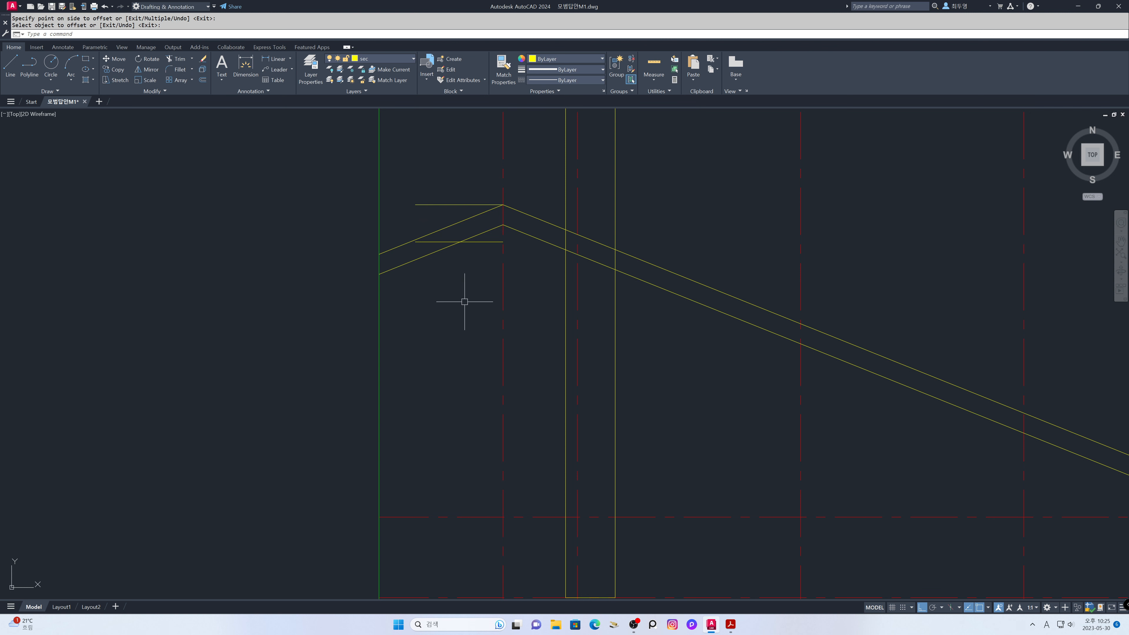
- Fillet the offset horizontal line with both lower roof slope lines at sharp corners to form a flat underside below the ridge
text(f)
key(space)
text(m)
key(space)
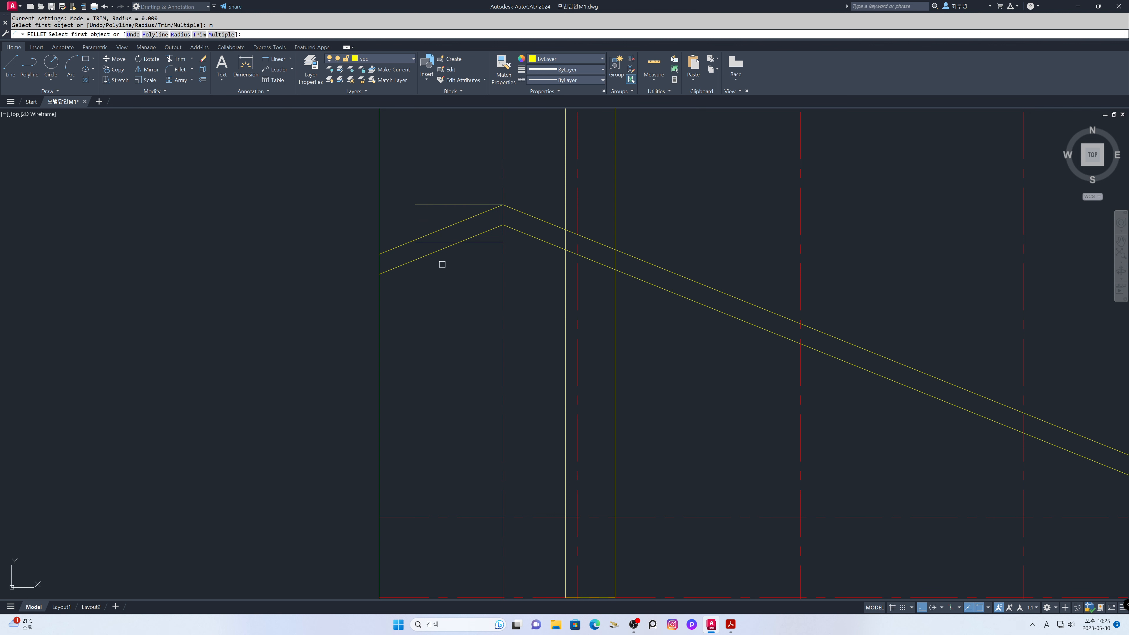
click(439, 250)
click(480, 242)
click(488, 243)
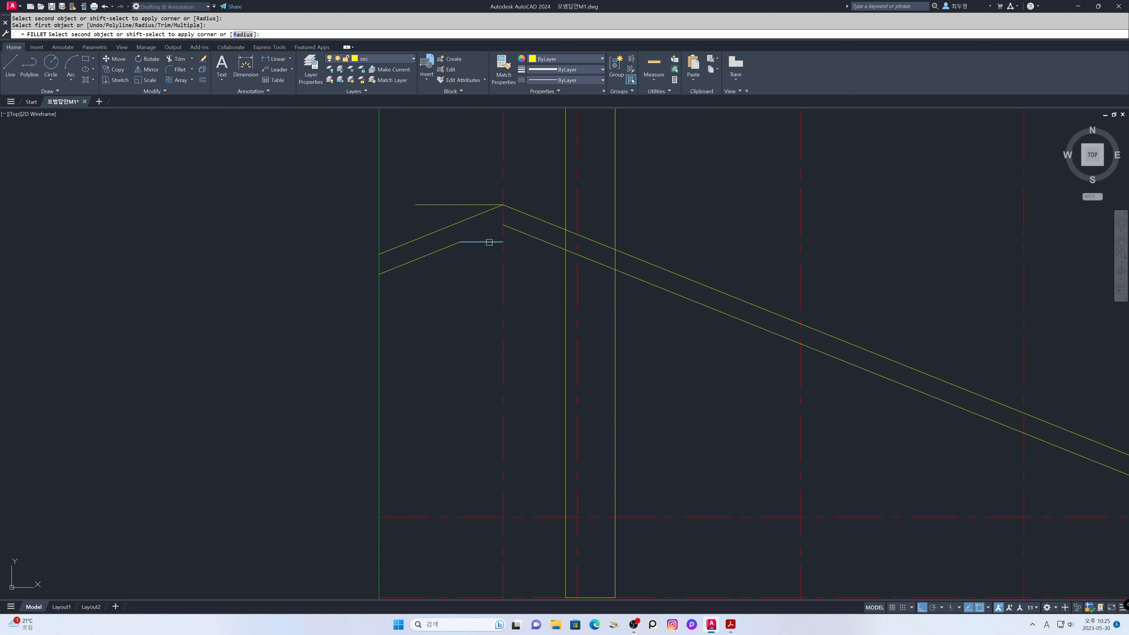
click(539, 244)
key(space)
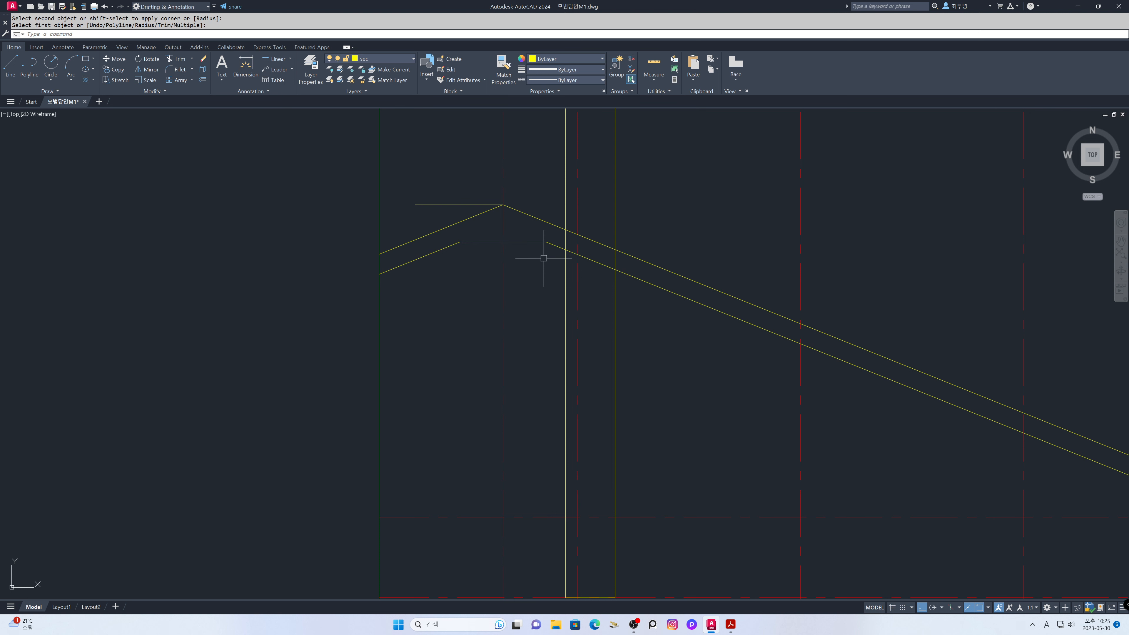
- Erase the horizontal helper line at the roof apex
text(e)
key(space)
click(474, 205)
key(space)
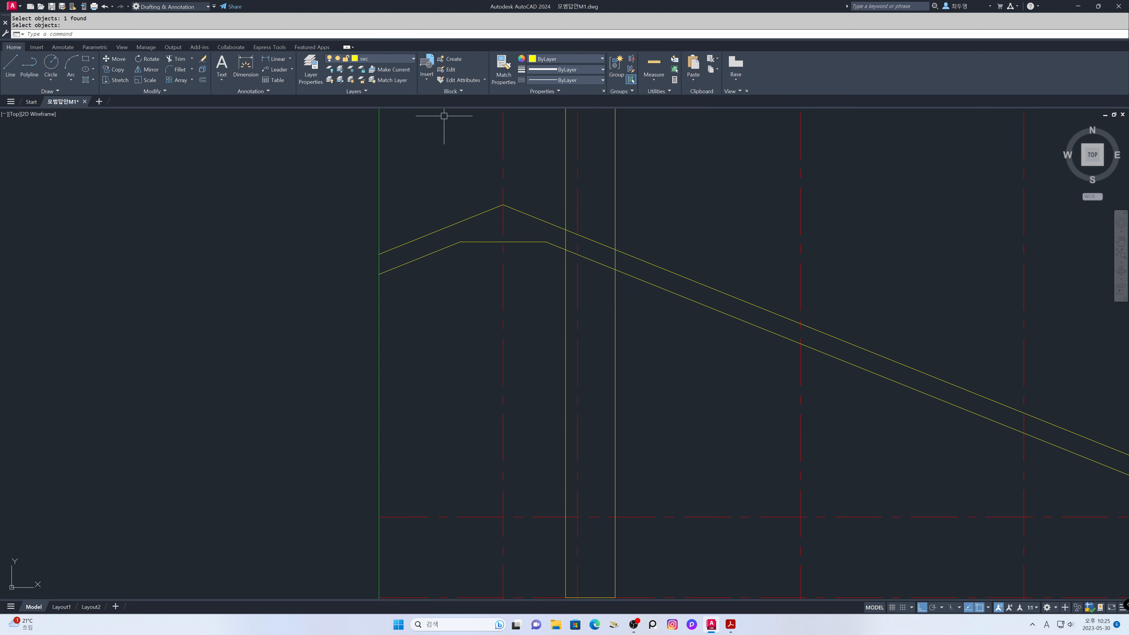
- Freeze the cen layer and trim the wall lines above the roof slab's underside and the underside segment between them
click(378, 59)
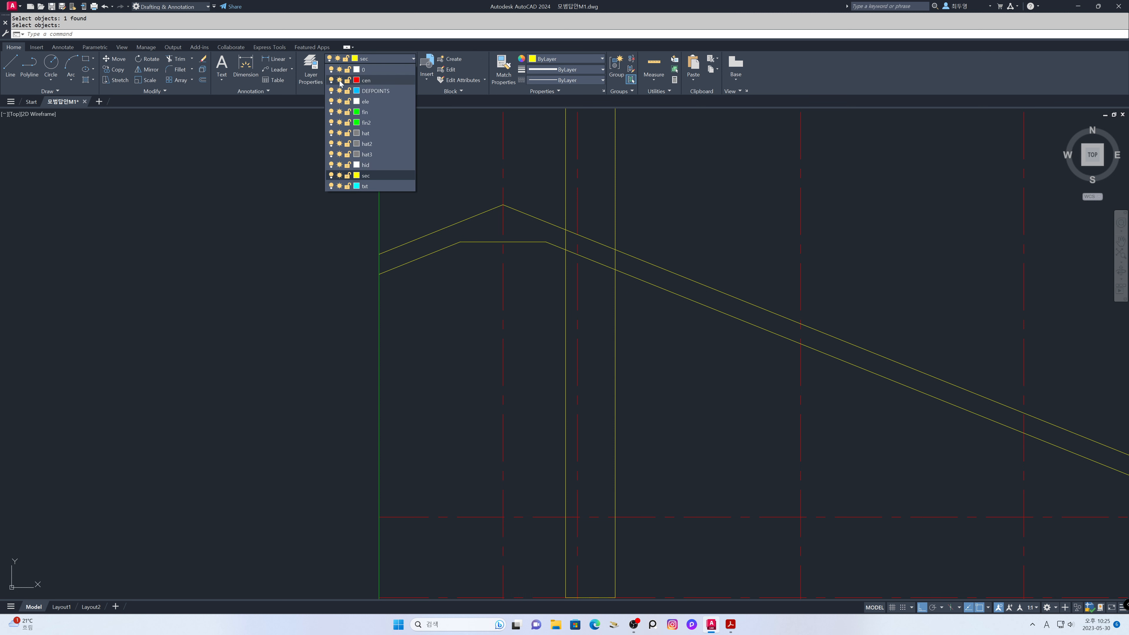
click(339, 80)
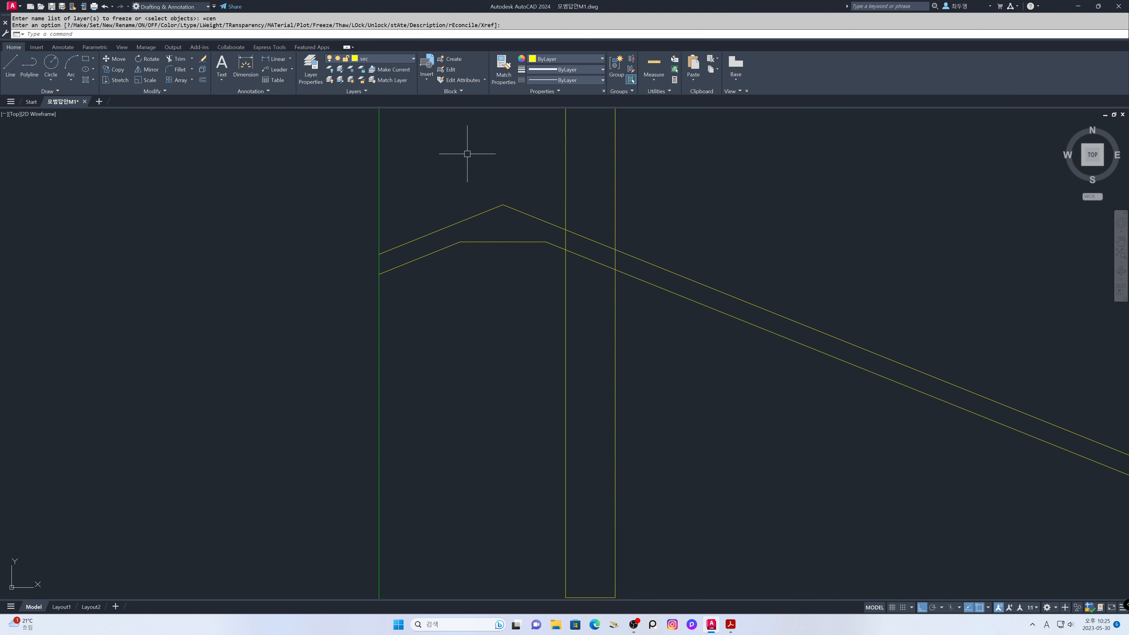
text(tr)
key(Return)
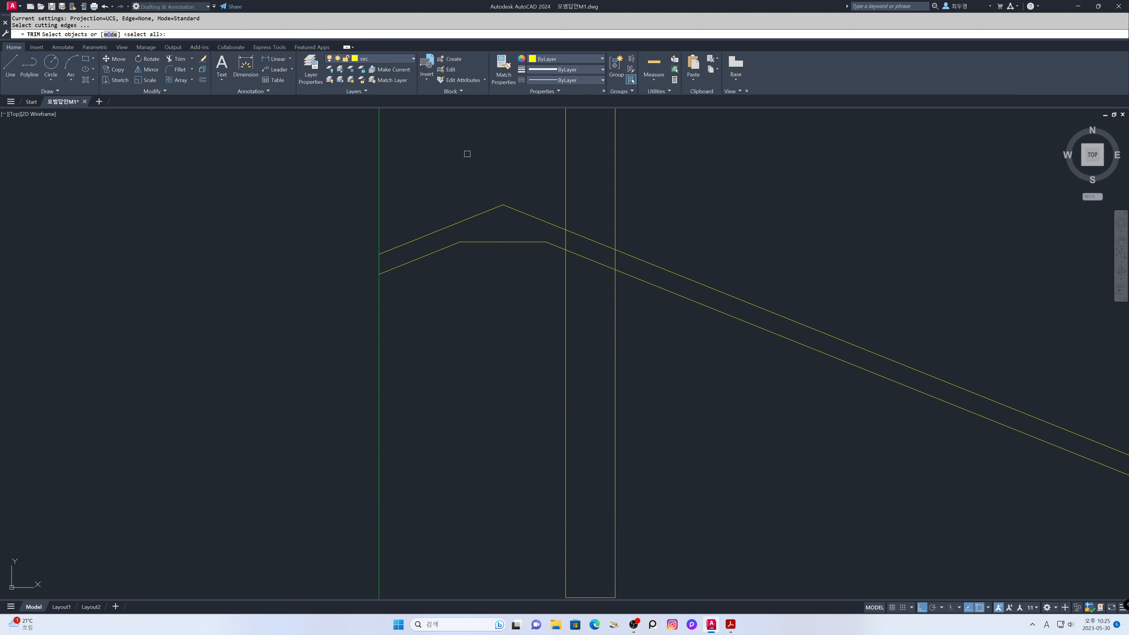
click(645, 333)
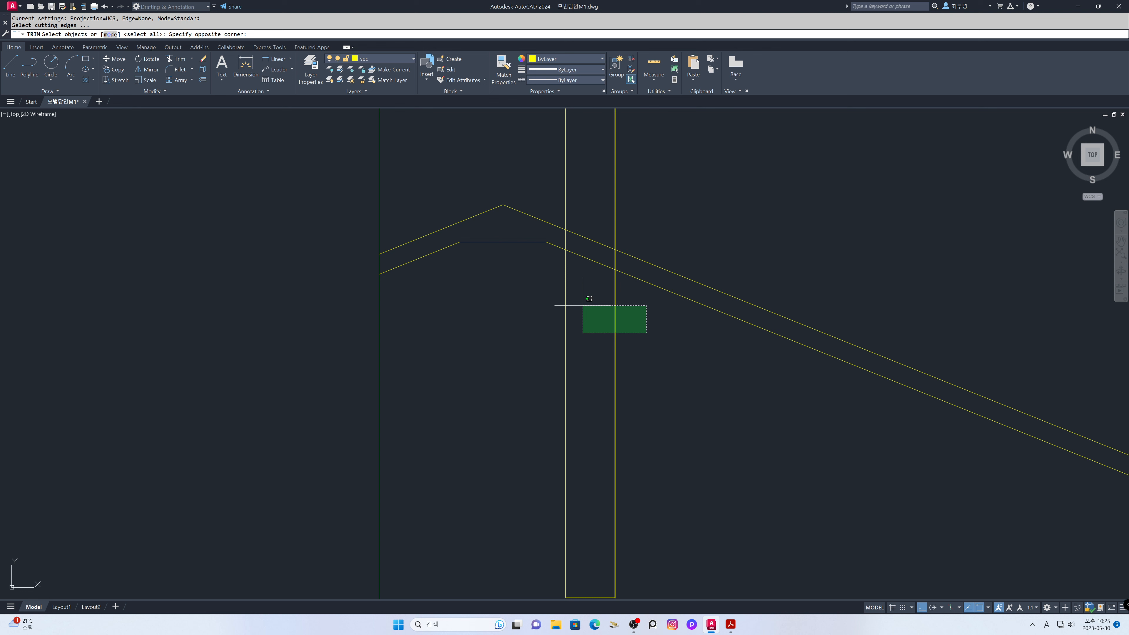
click(554, 283)
key(Return)
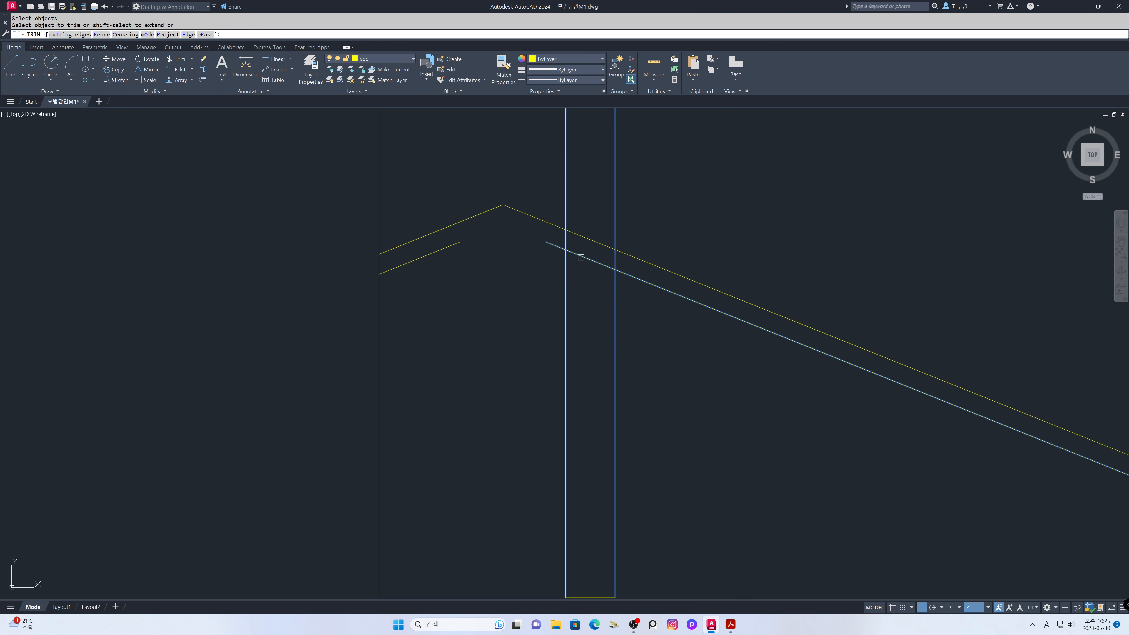
click(566, 241)
click(578, 252)
click(614, 259)
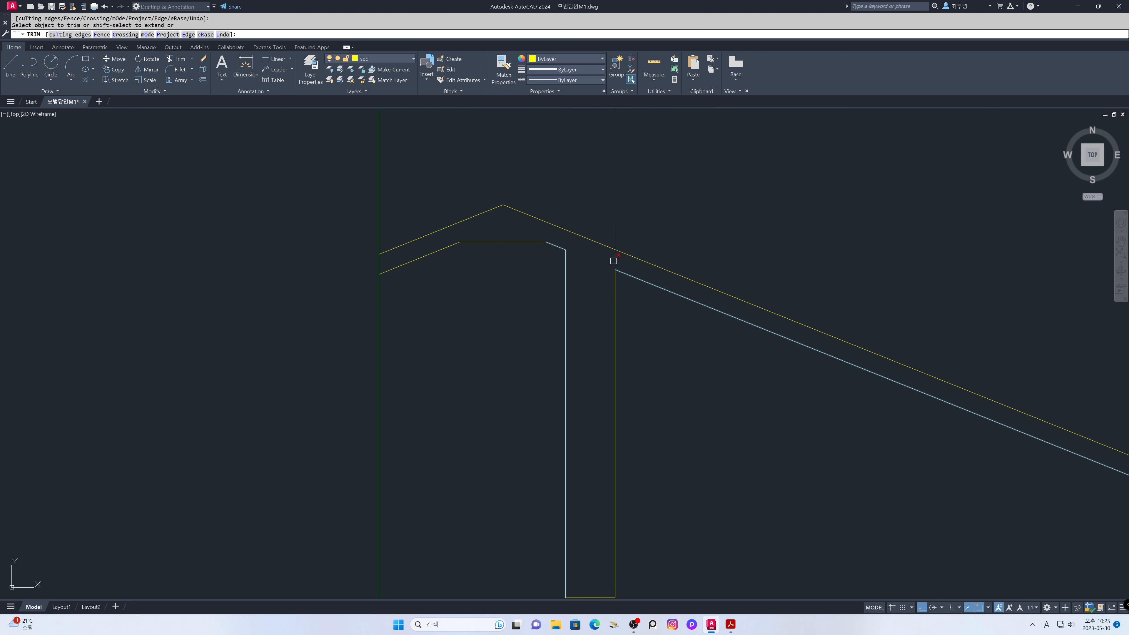
key(Return)
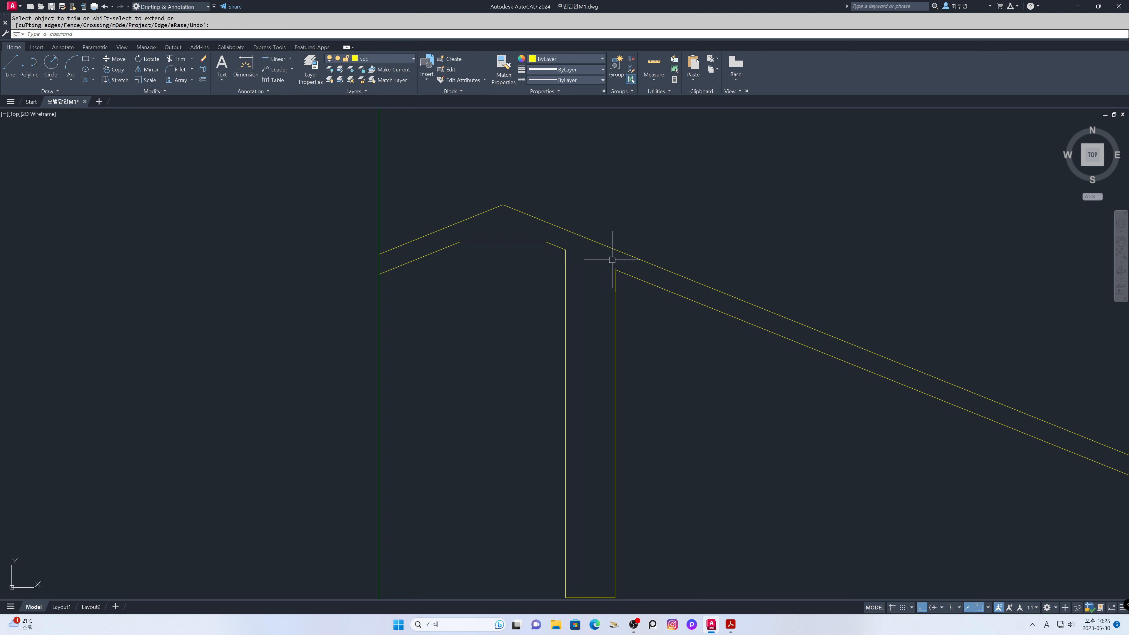
- Thaw the cen layer to bring back the red centre lines
click(413, 60)
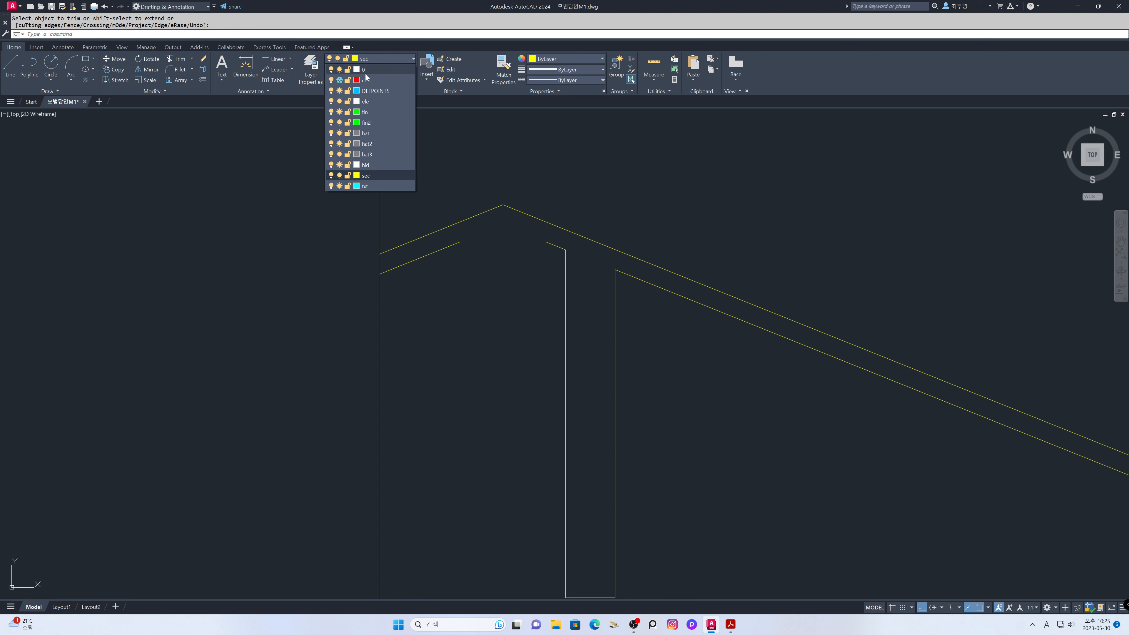
click(337, 81)
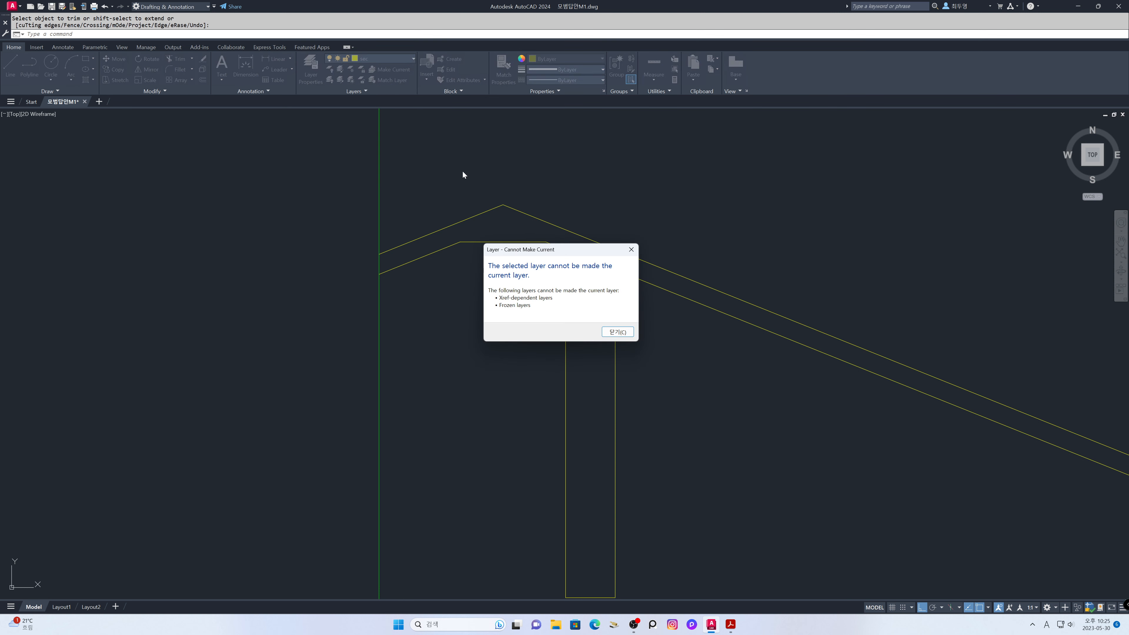
click(631, 249)
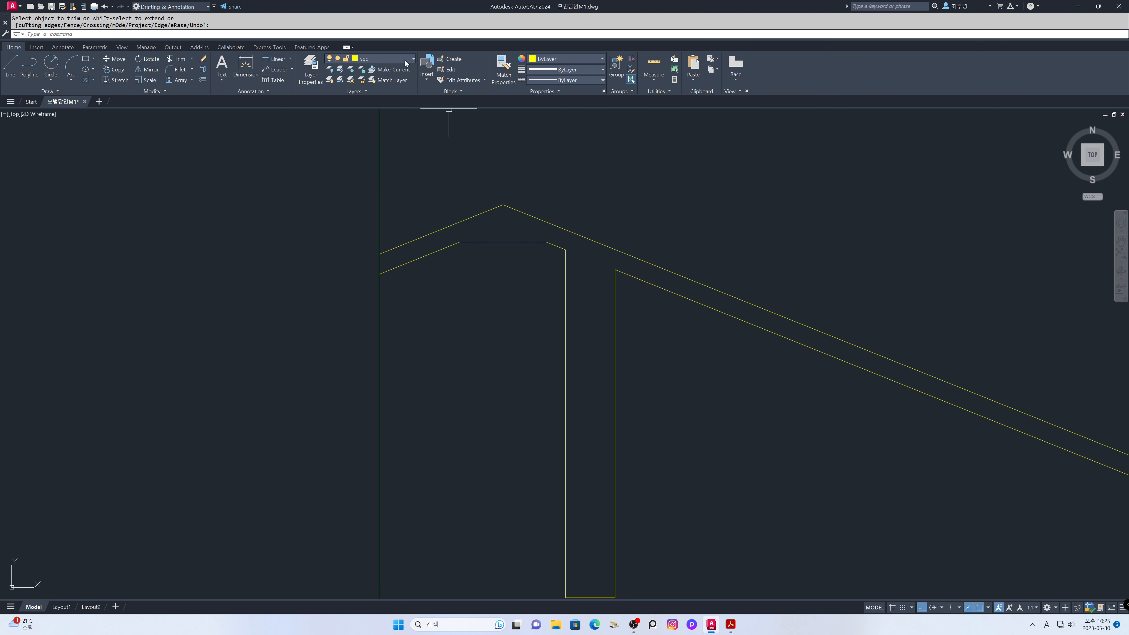
click(405, 60)
click(340, 80)
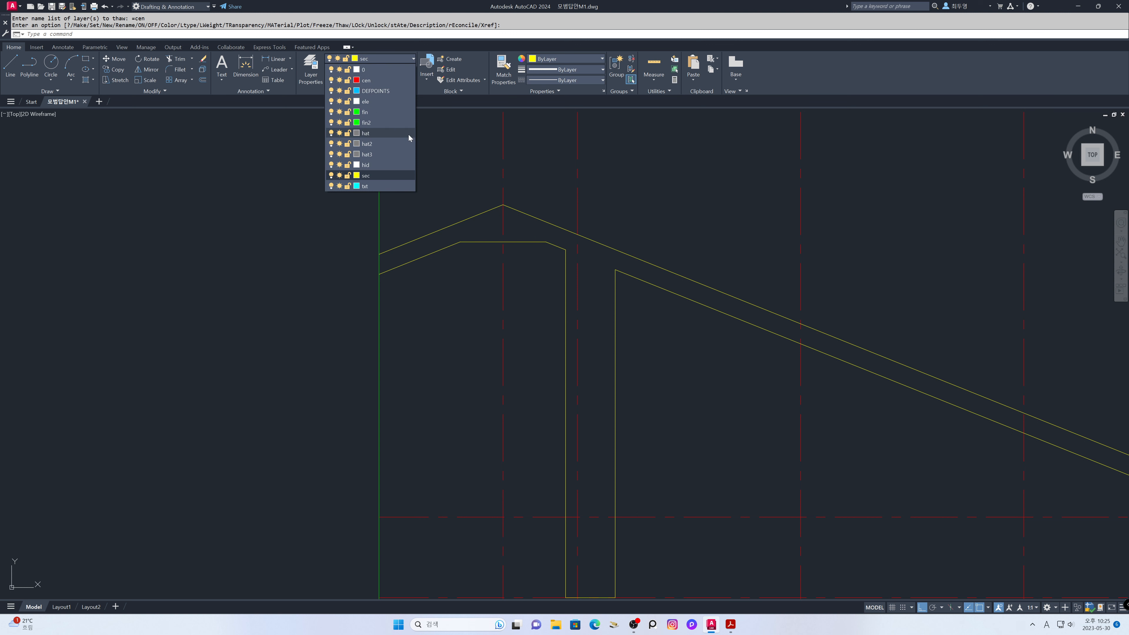
- Offset the rightmost vertical centre line 1800 to the right
text(z)
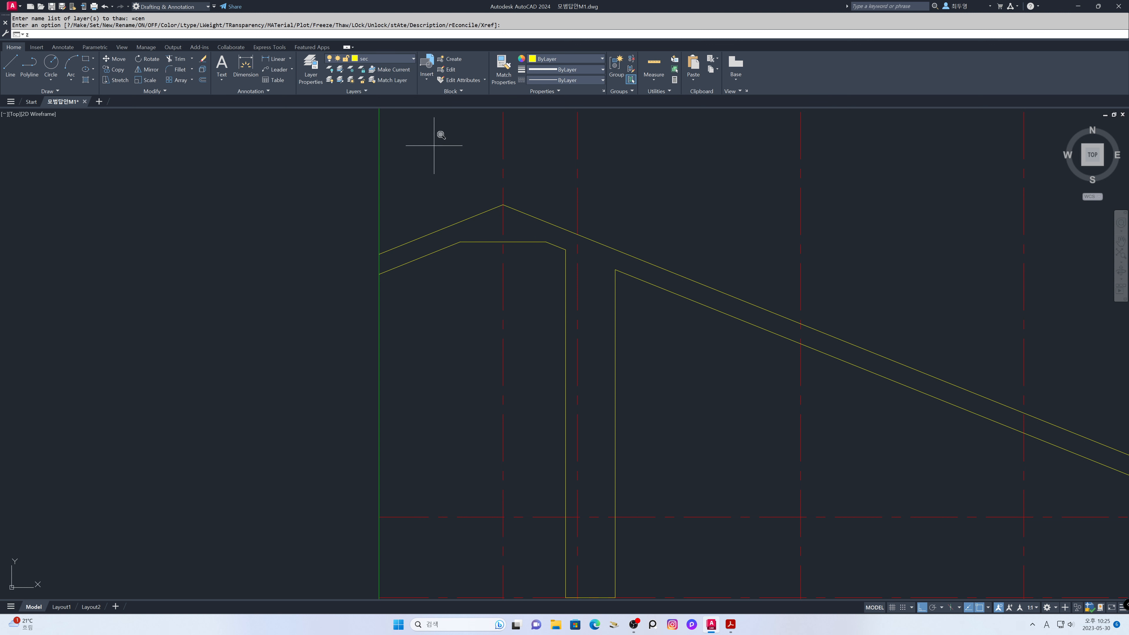
key(Return)
text(p)
key(Return)
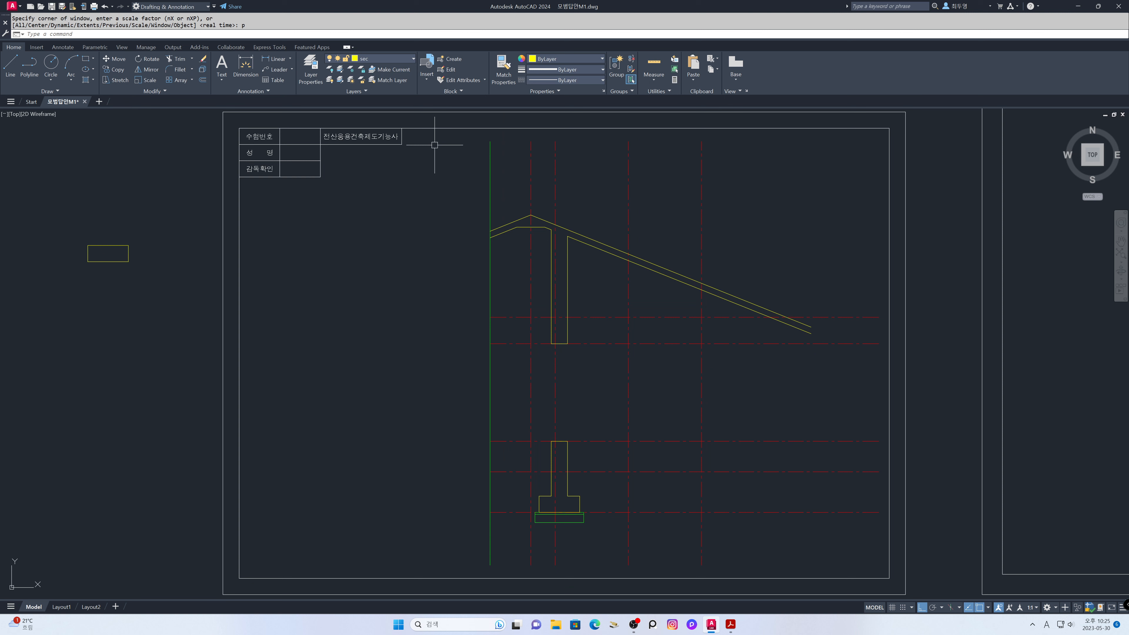
text(o)
key(Return)
text(1800)
key(Return)
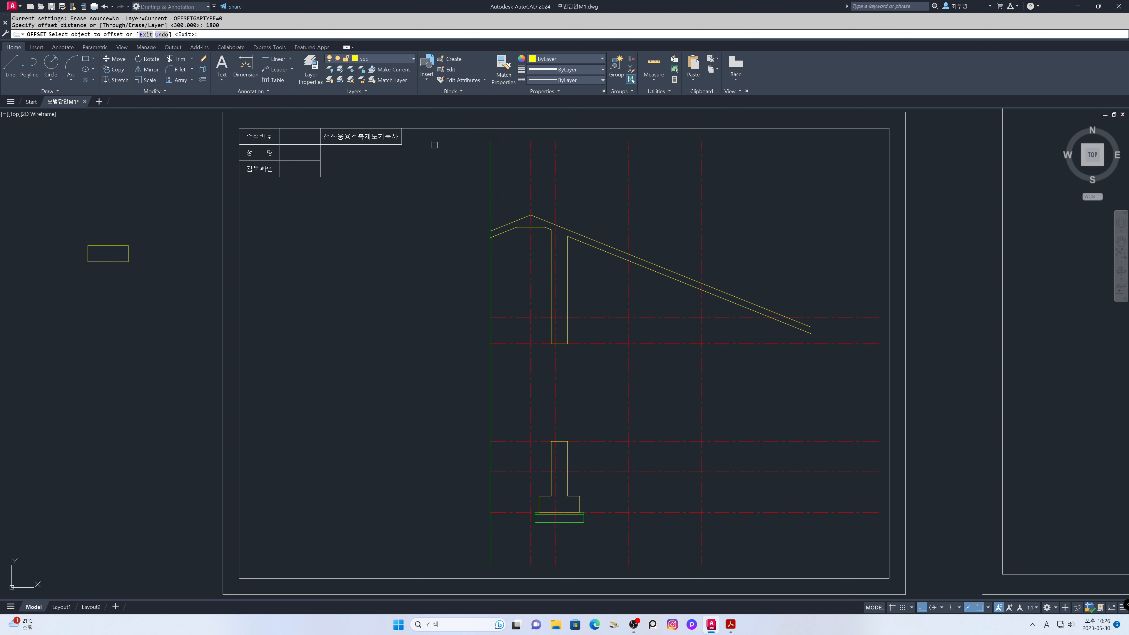
click(701, 242)
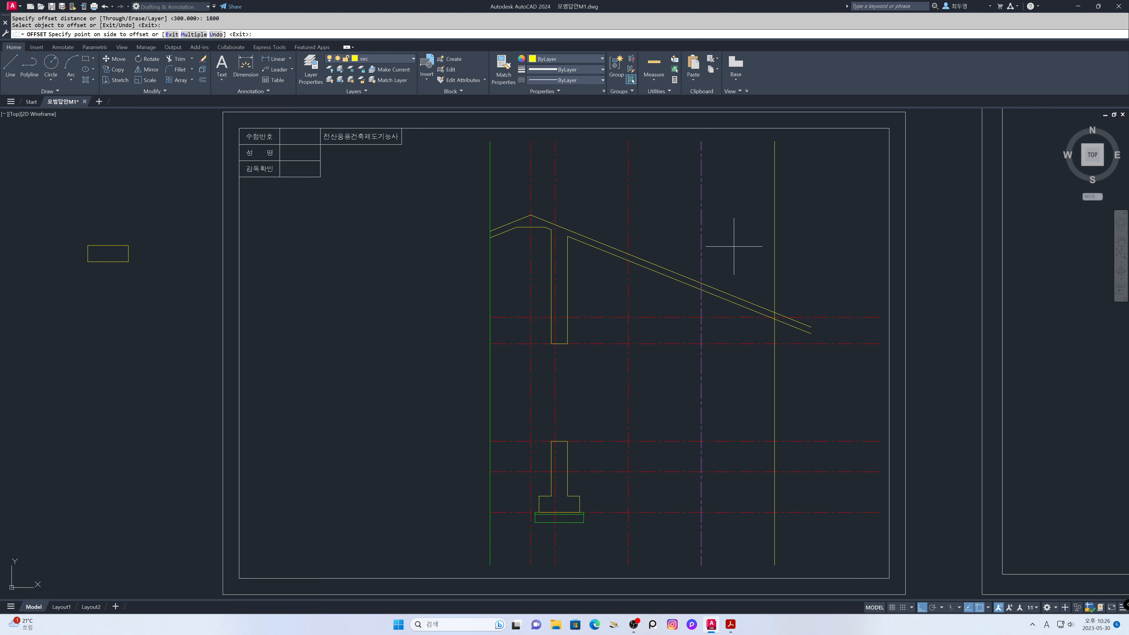
click(752, 246)
key(Return)
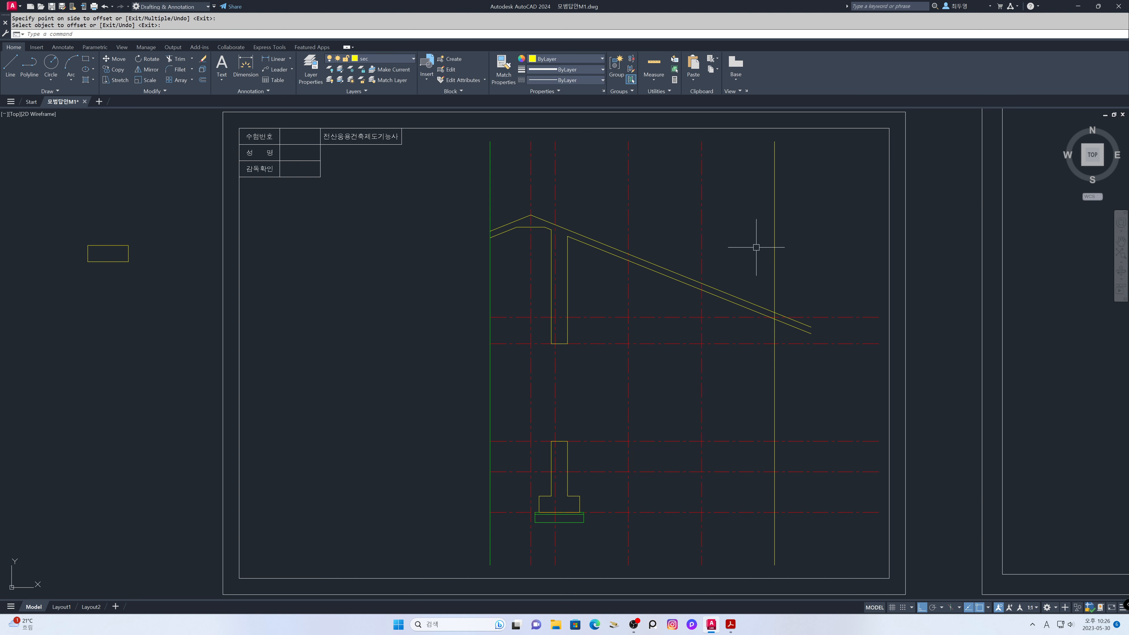
- Trim both sloped roof slab lines beyond the vertical helper line at the eave end
text(tr)
key(Return)
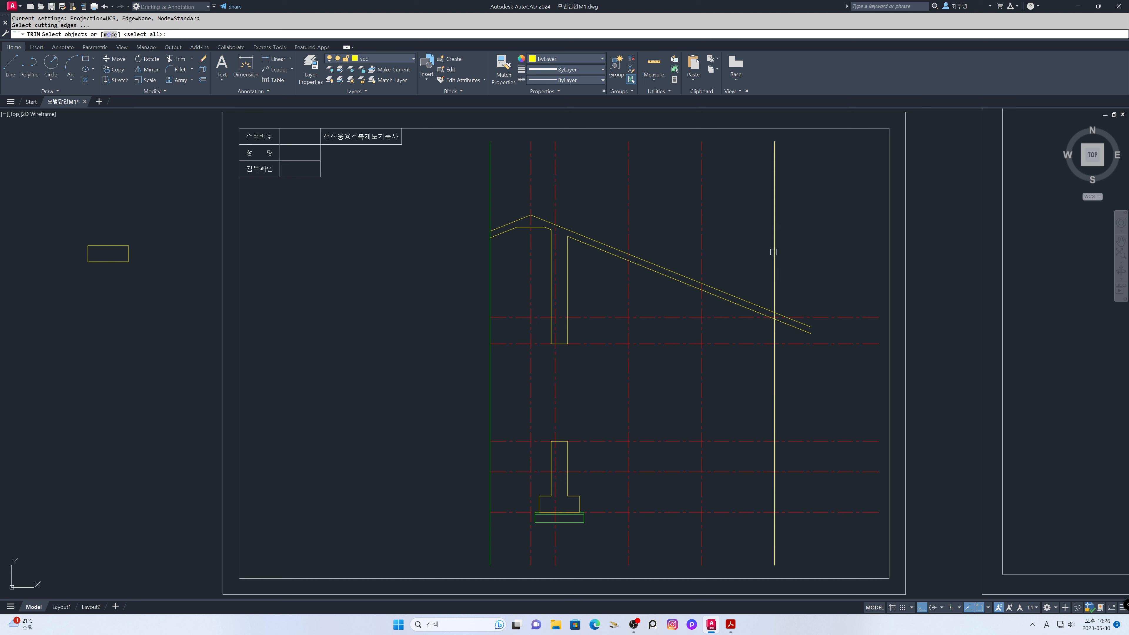
click(774, 252)
key(Return)
click(789, 327)
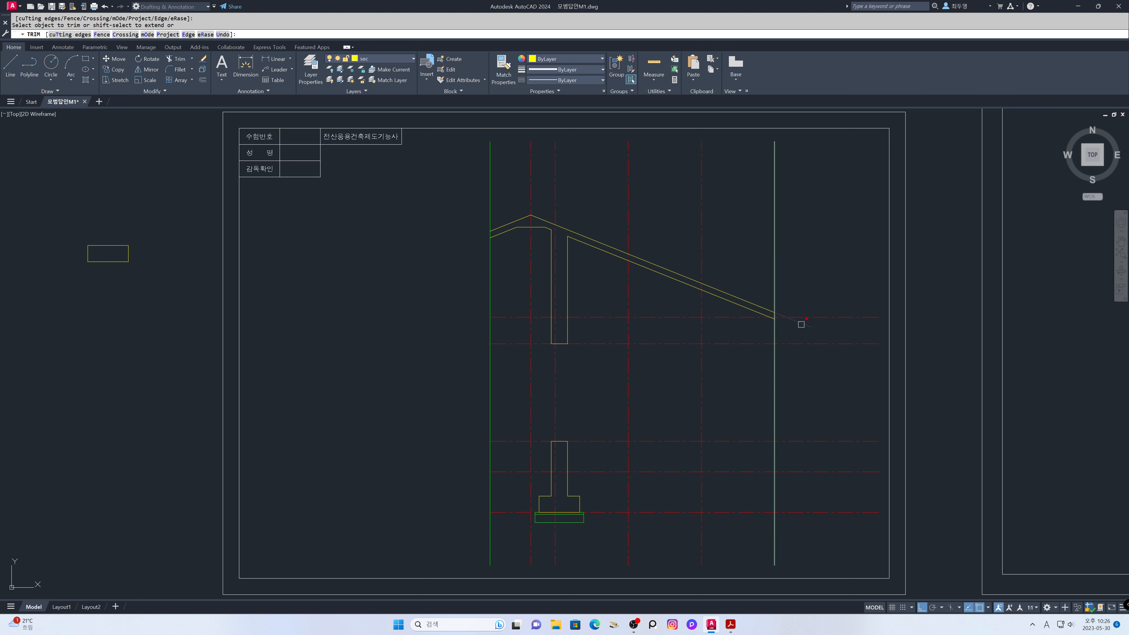
click(802, 324)
key(Return)
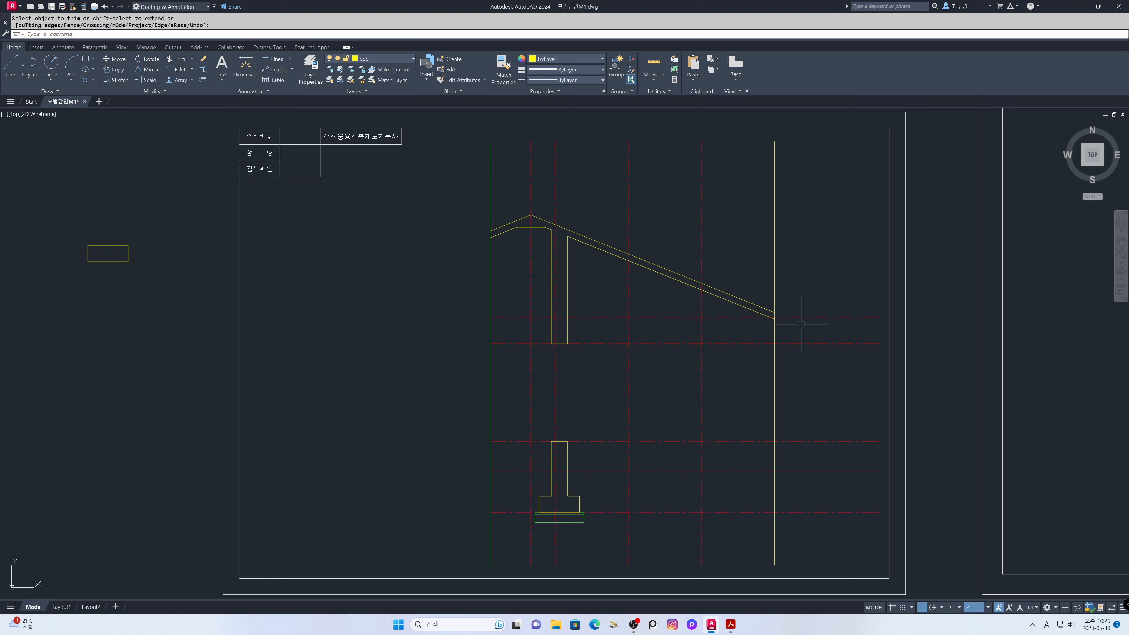
- Erase the vertical helper line at the trimmed eave end of the roof
text(e)
key(Return)
click(775, 285)
key(Return)
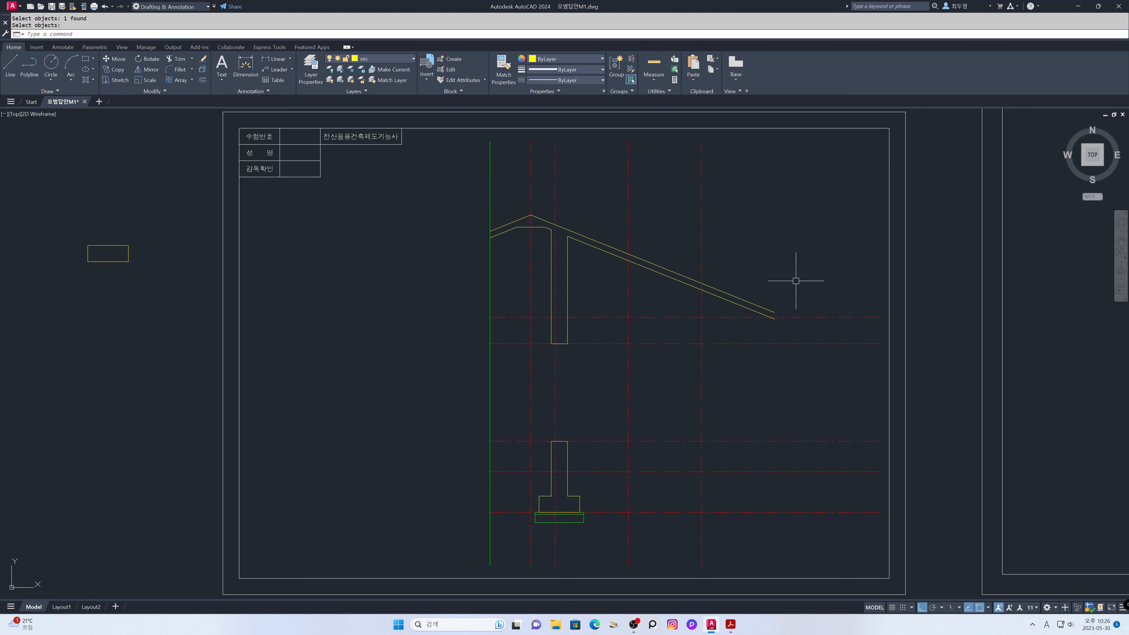
- Offset the vertical centre line second from the right 1000 to the right
text(o)
key(Return)
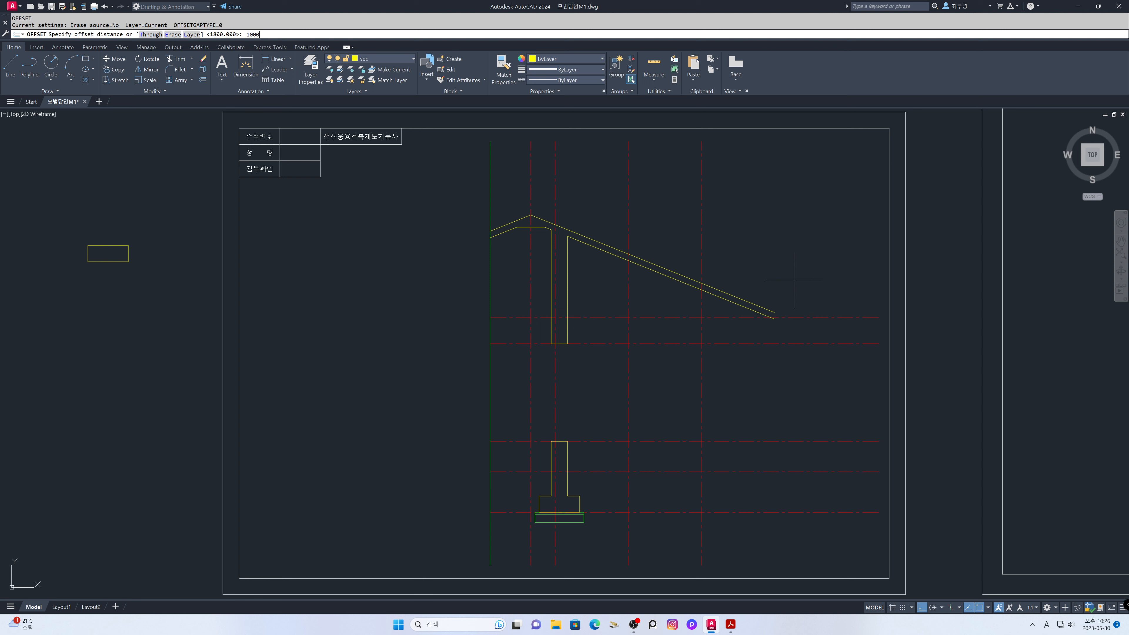
key(Return)
click(628, 232)
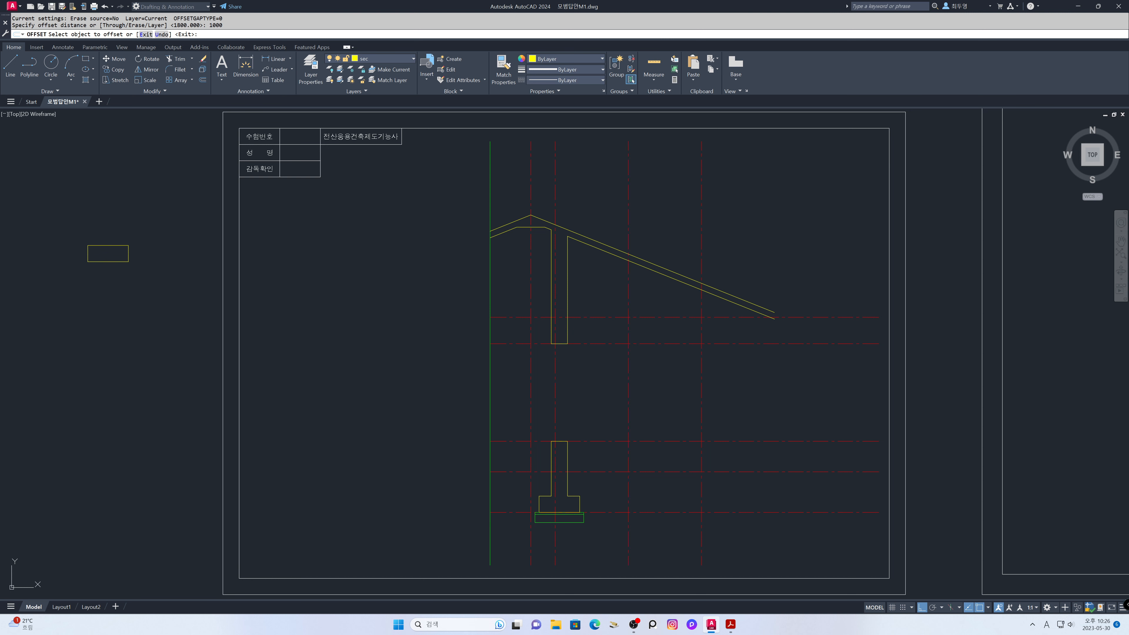
click(661, 231)
key(Return)
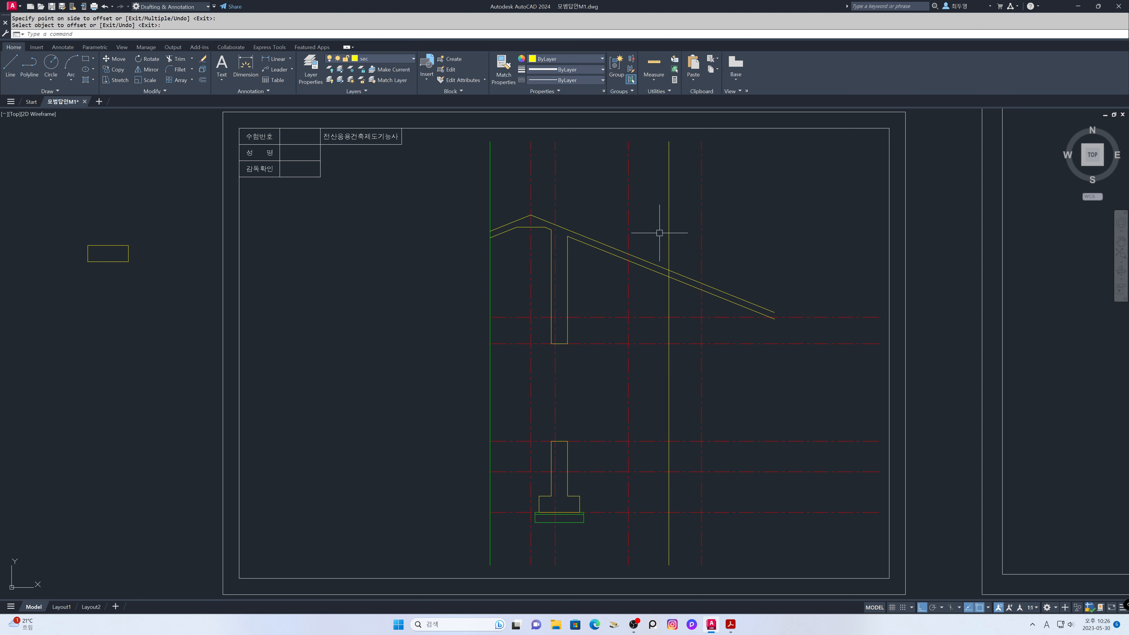
- Trim the roof slab's underside line beyond the new vertical helper line
text(tr)
key(Return)
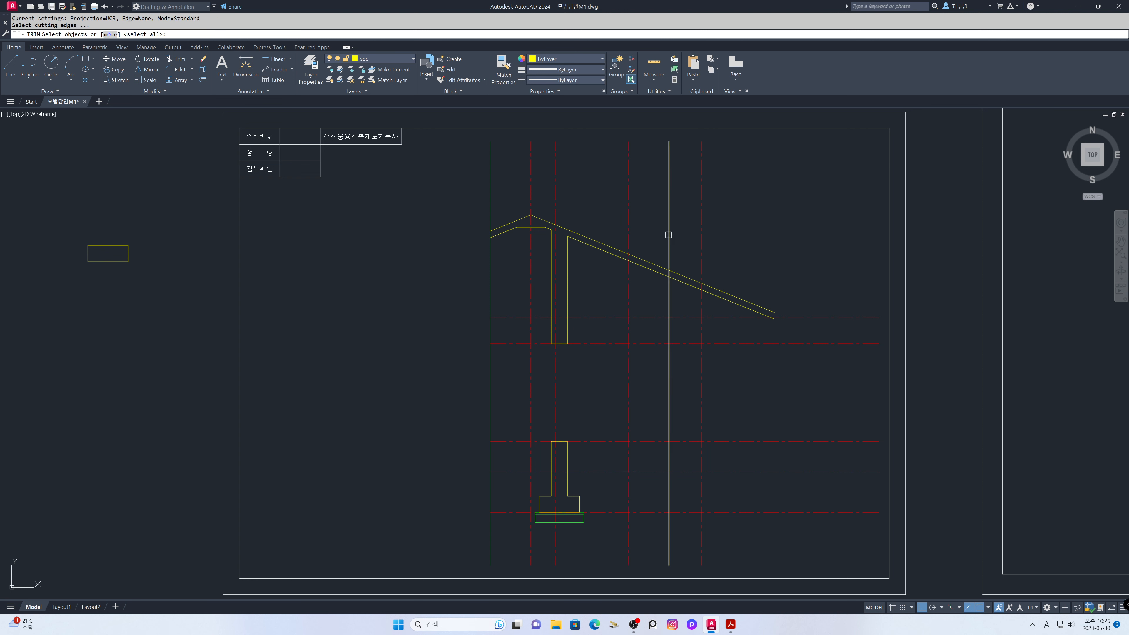
click(668, 232)
click(681, 282)
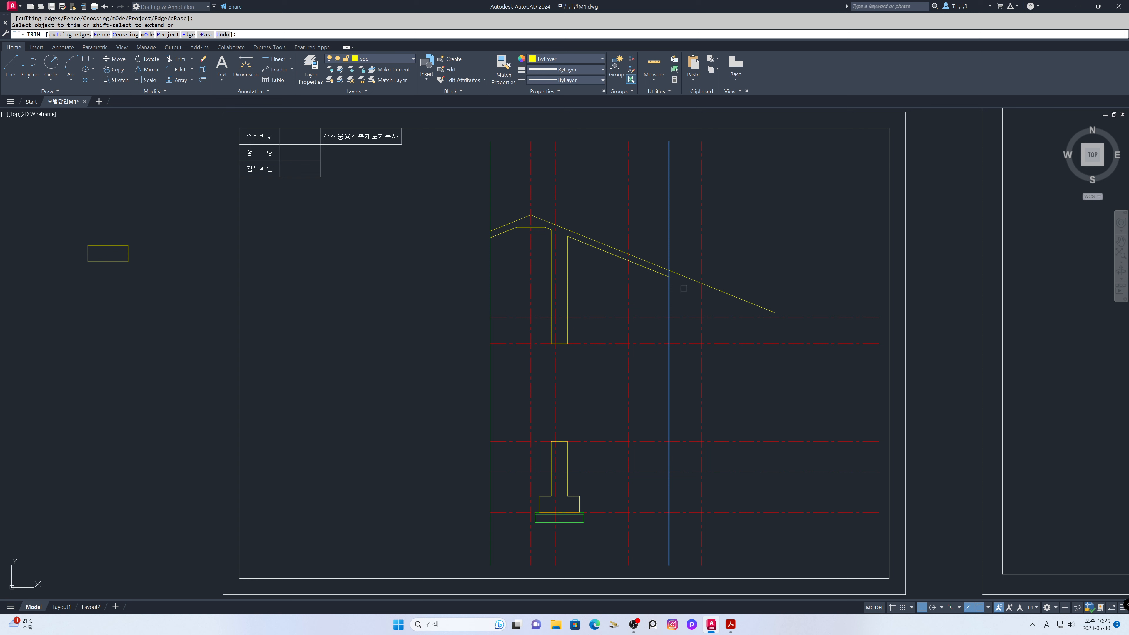
key(Return)
- Break the roof's upper sloped line at a single point where it crosses the vertical helper line
text(br)
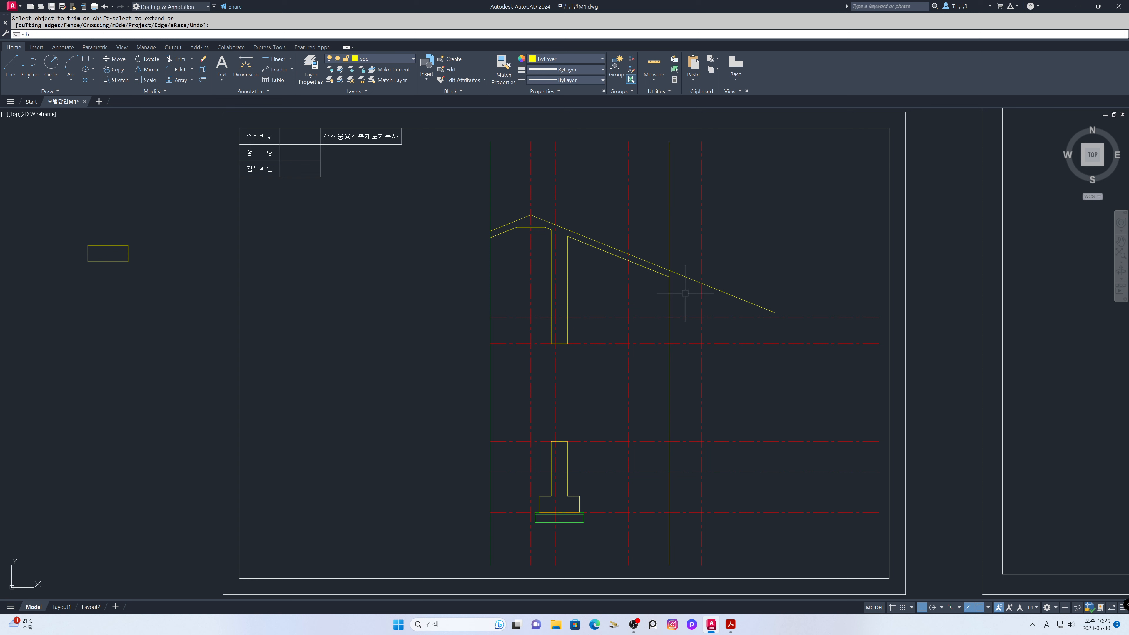
key(Return)
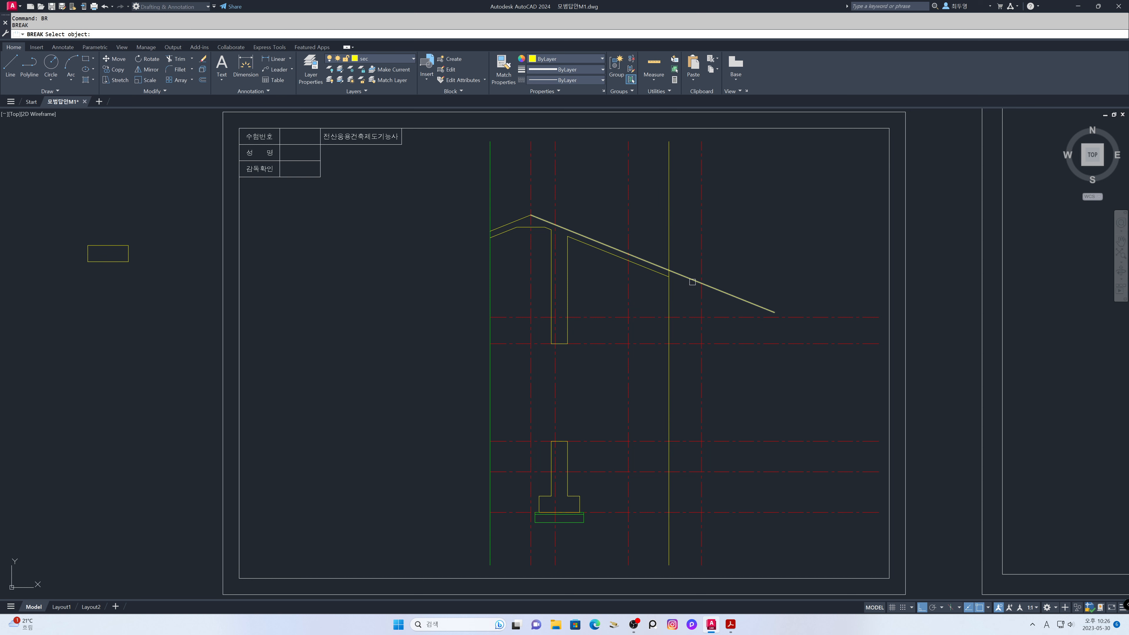
click(694, 279)
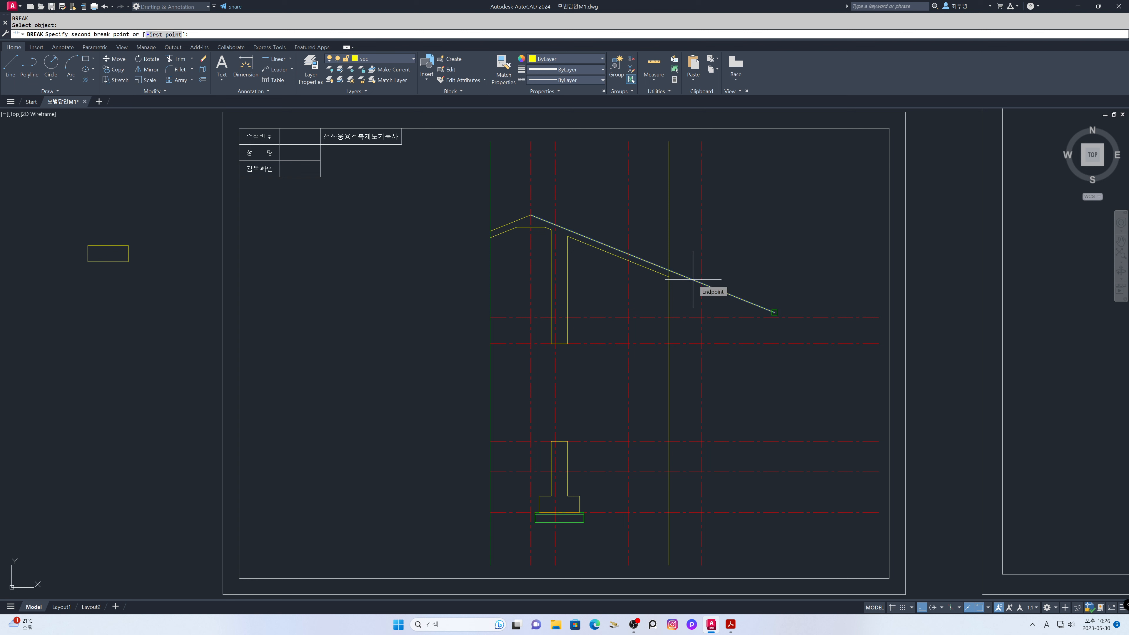
text(f)
key(Return)
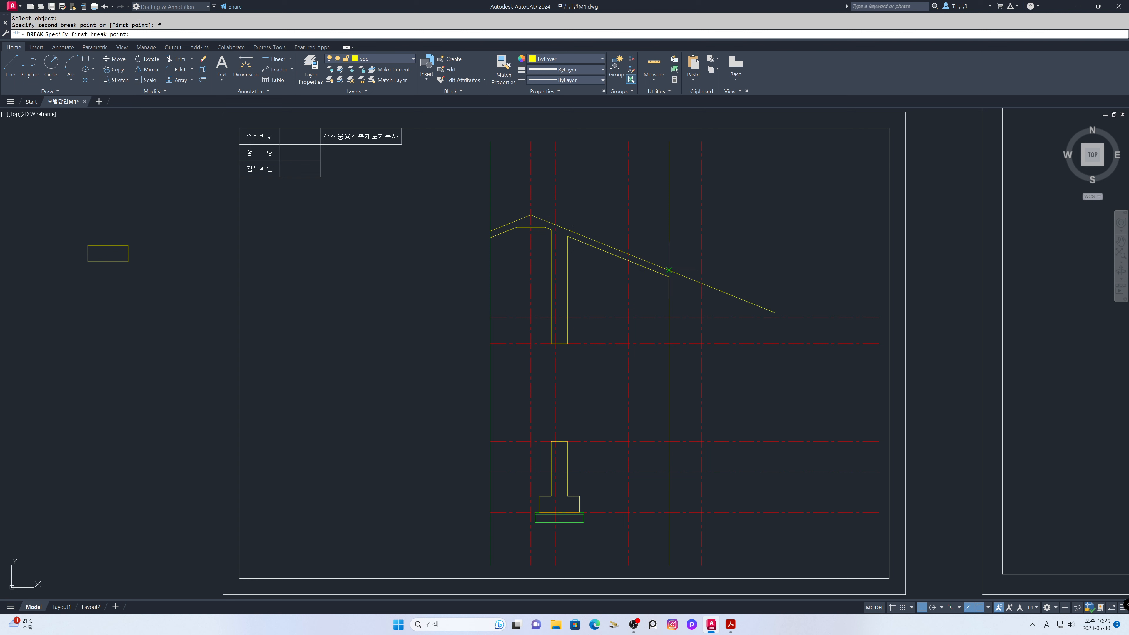
click(669, 270)
click(669, 270)
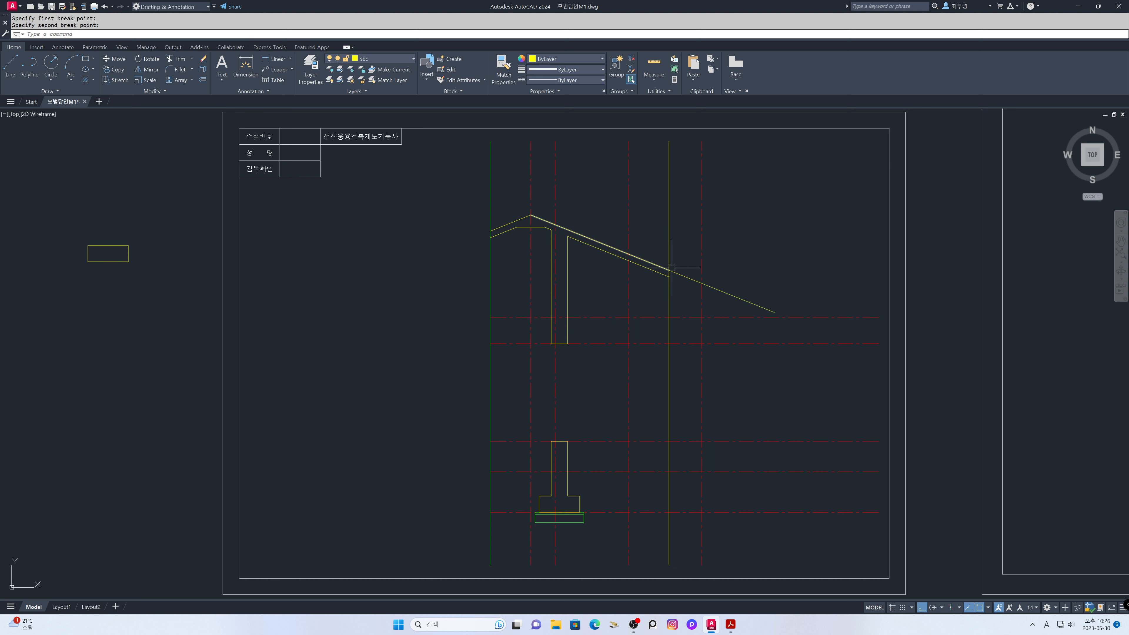
- Move the broken-off lower segment of the upper roof line to the white ele layer
click(686, 276)
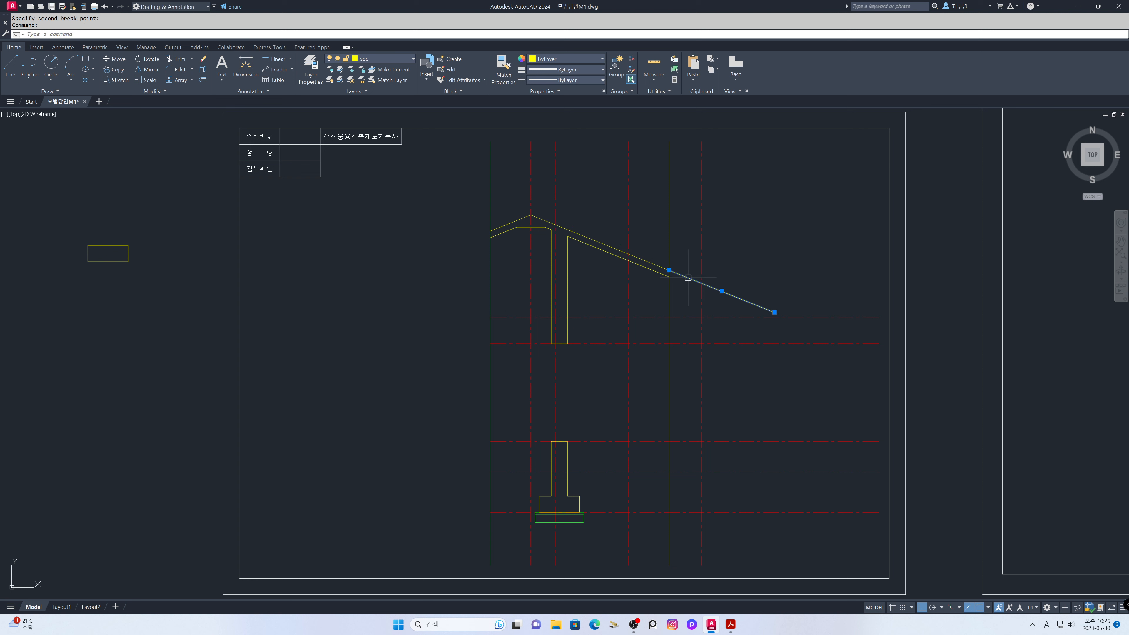
click(389, 60)
key(Escape)
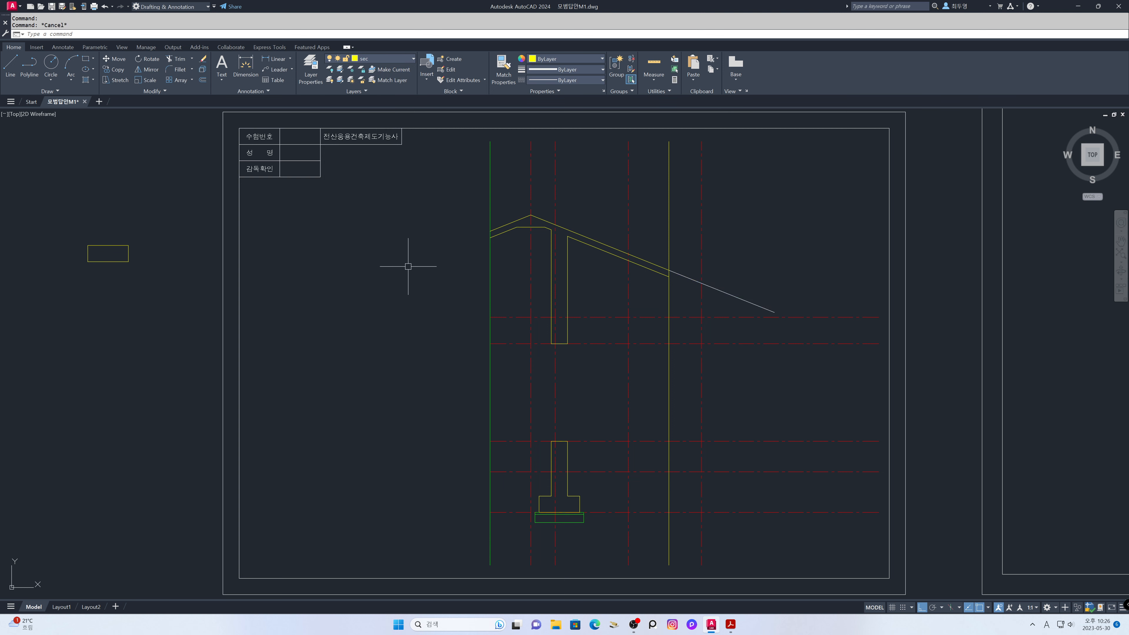
- Erase the vertical helper line at the roof line's break point
text(z)
key(Return)
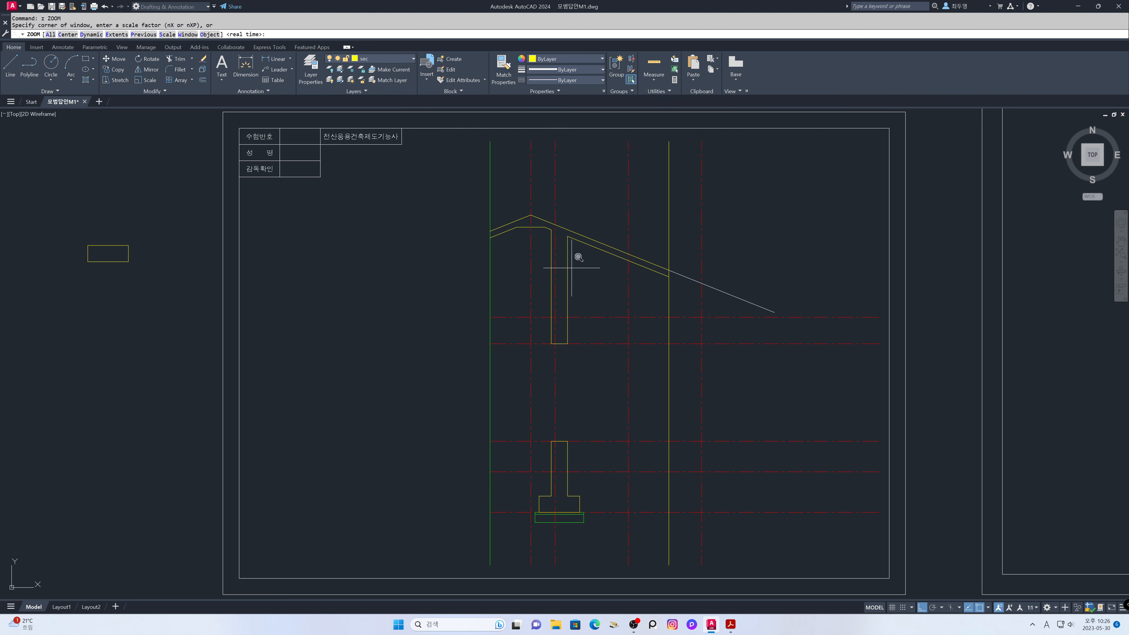
click(613, 236)
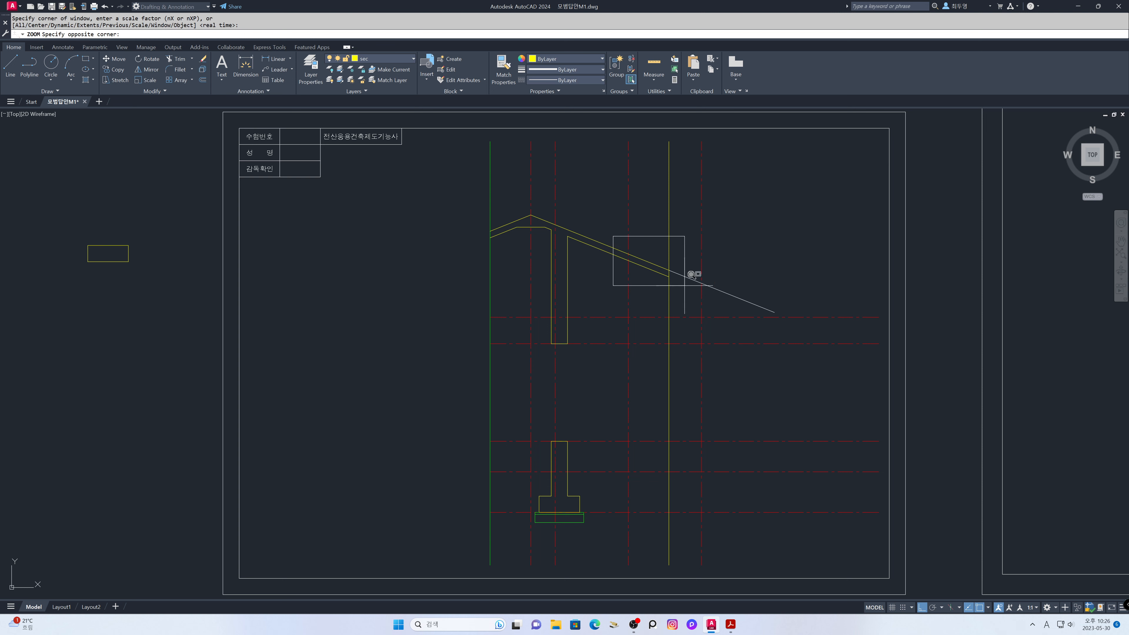
click(793, 375)
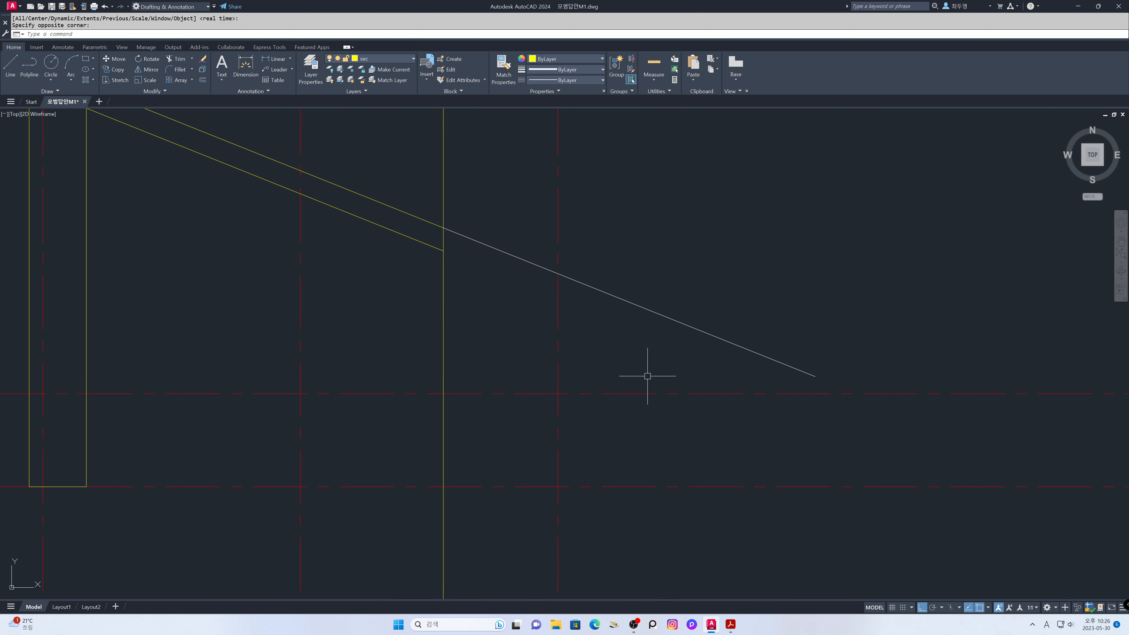
text(e)
key(Return)
click(460, 348)
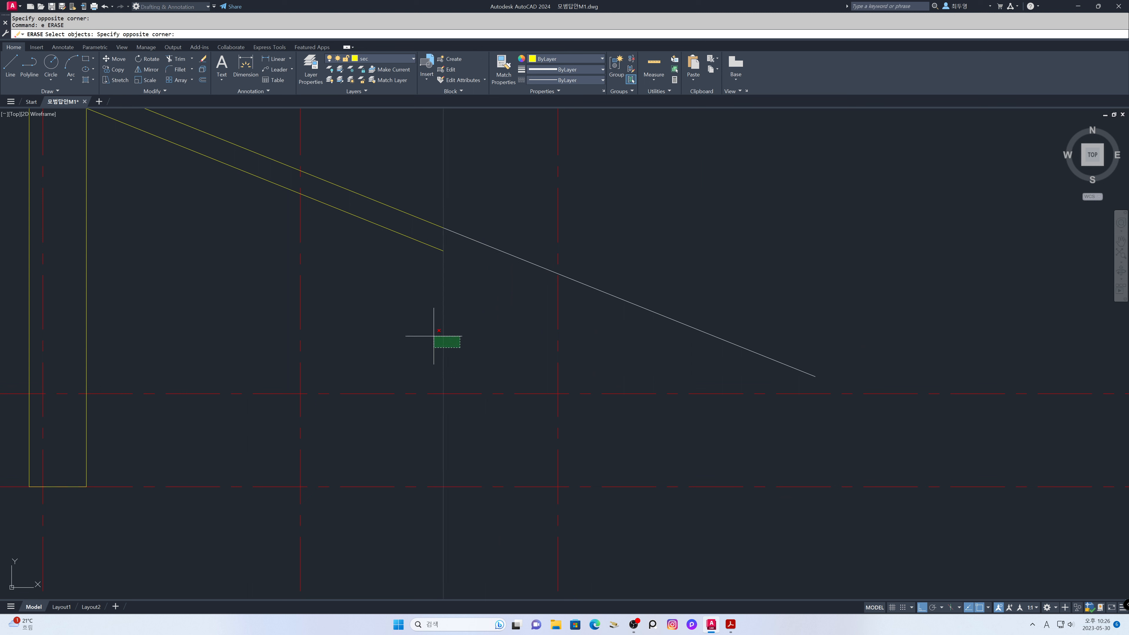
click(433, 334)
key(Return)
- Draw the slab's end downstand from the break point: 250 down, 100 left, and back up past the slab's underside
text(L)
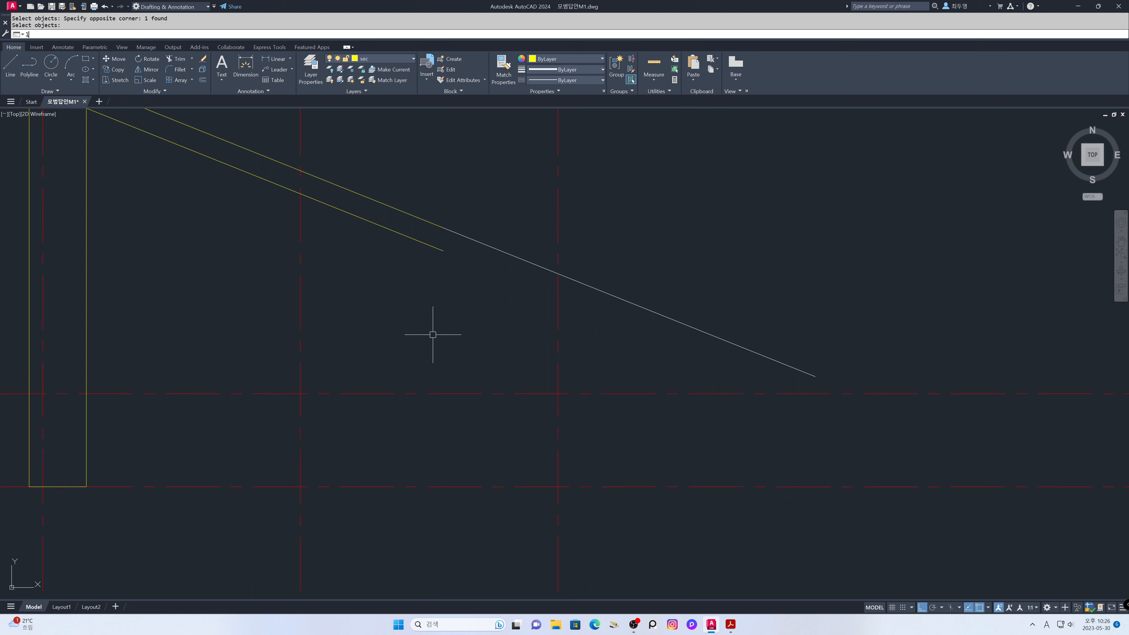
key(Return)
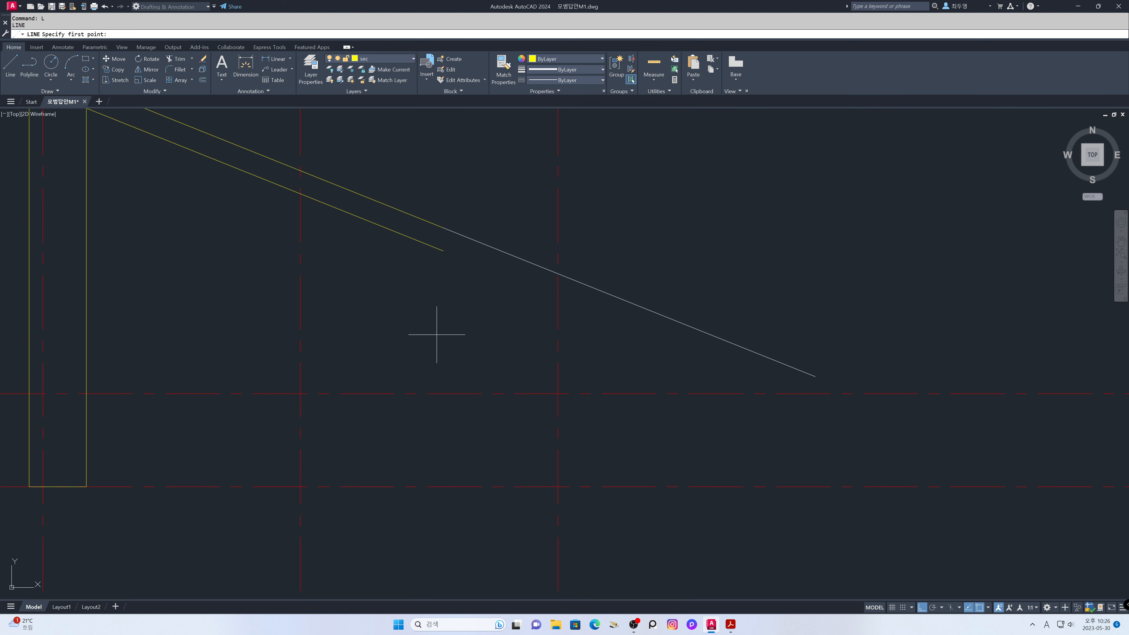
click(443, 228)
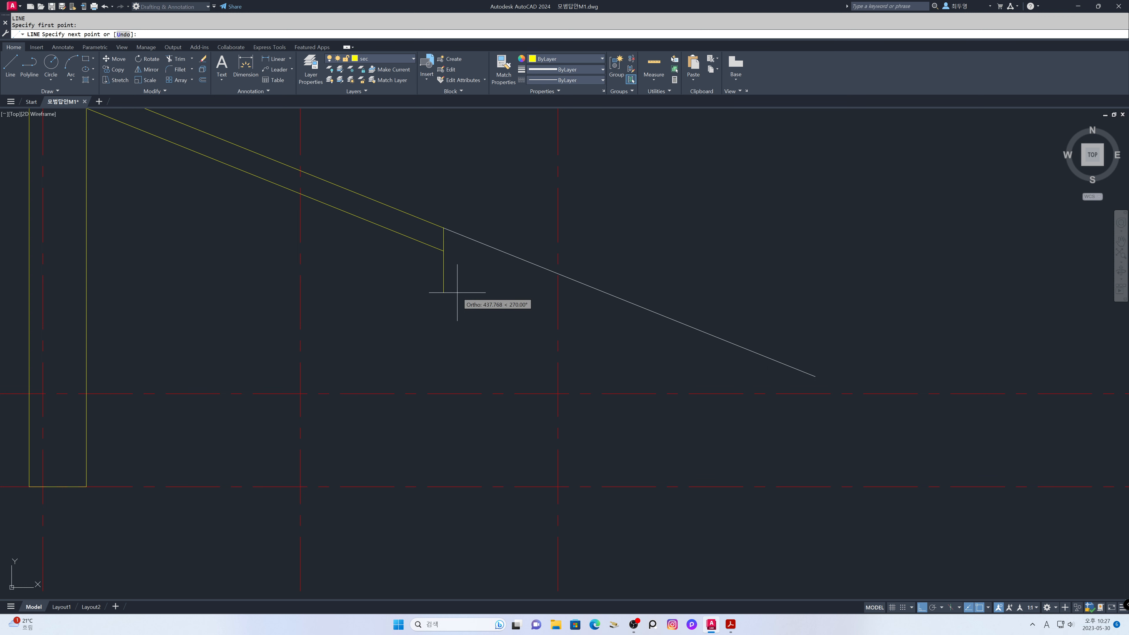
key(Return)
text(1)
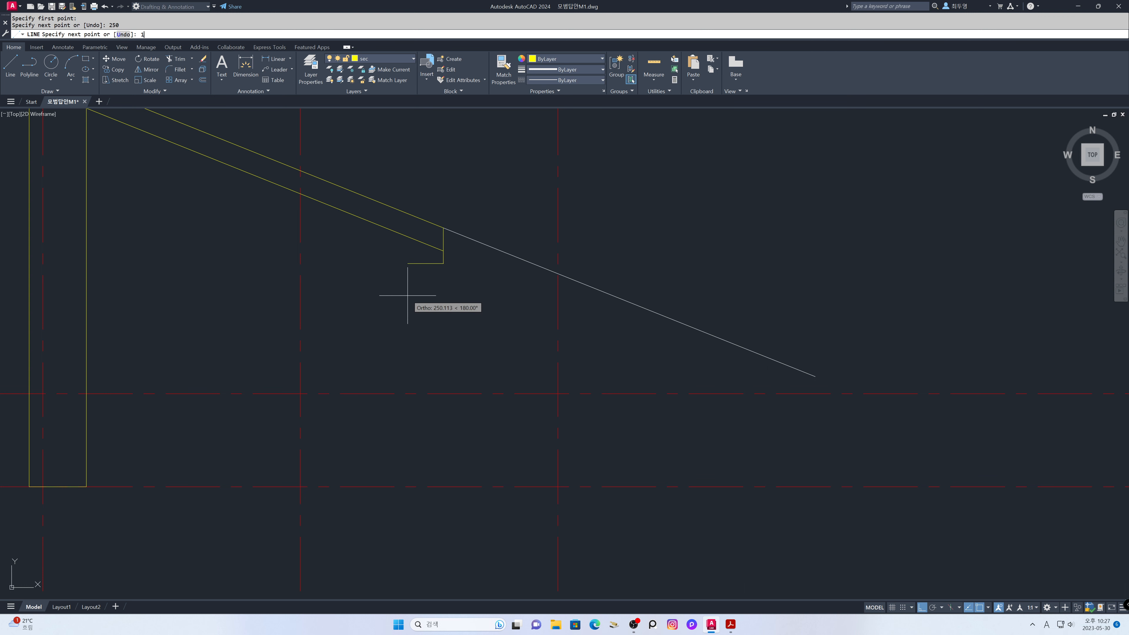
text(00)
key(Return)
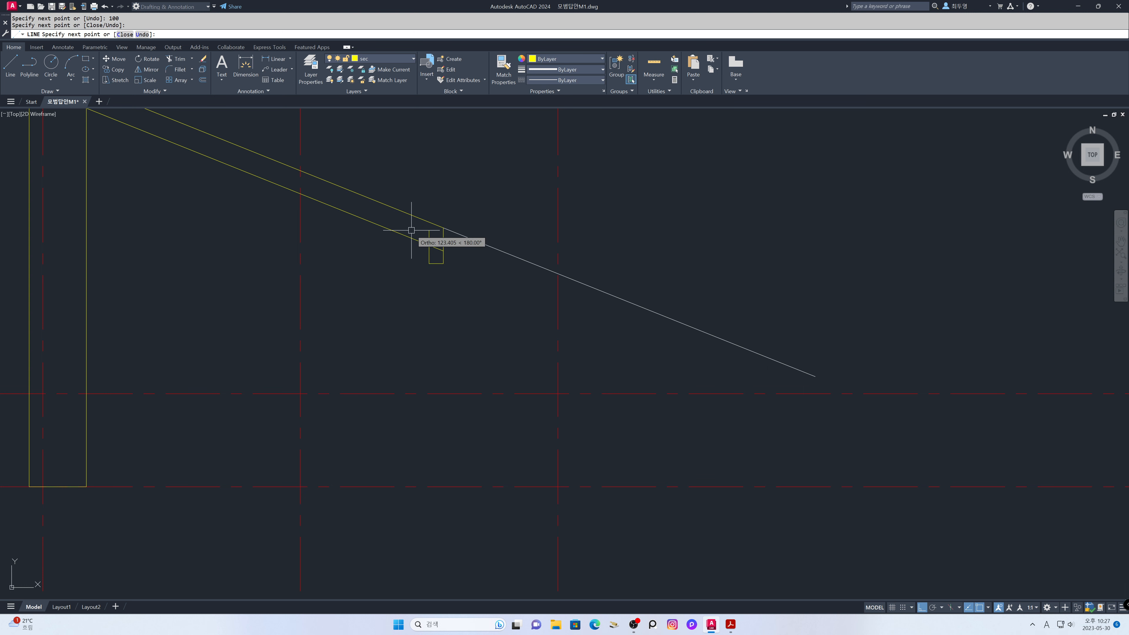
key(Return)
- Fillet the slab's underside and the downstand's inner vertical line into a sharp corner with radius 0
text(f)
key(Return)
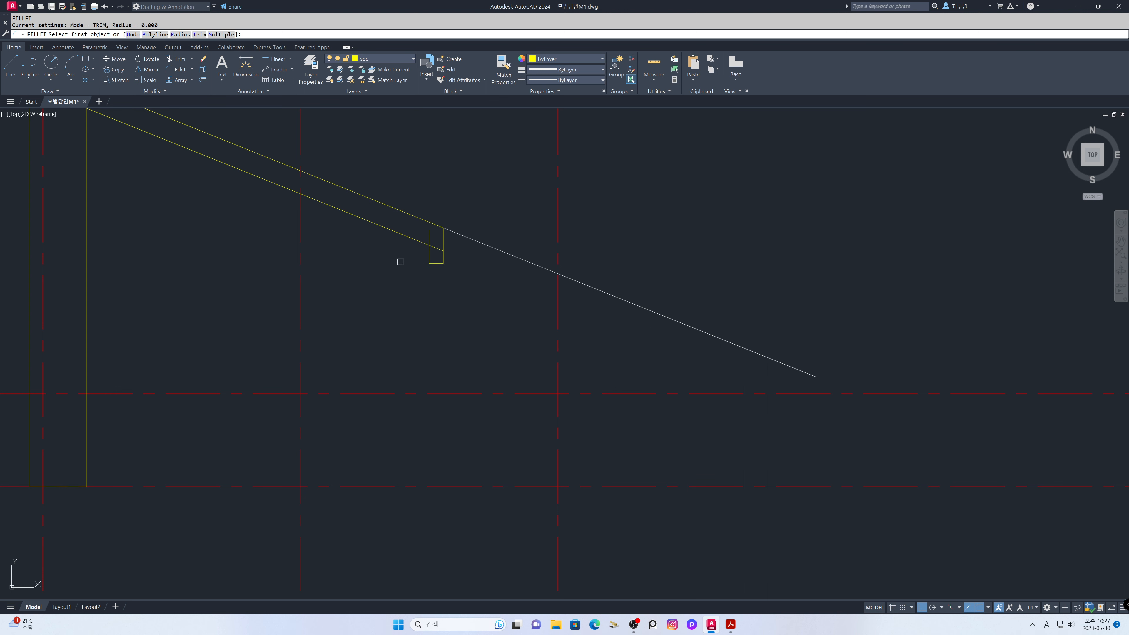
click(404, 235)
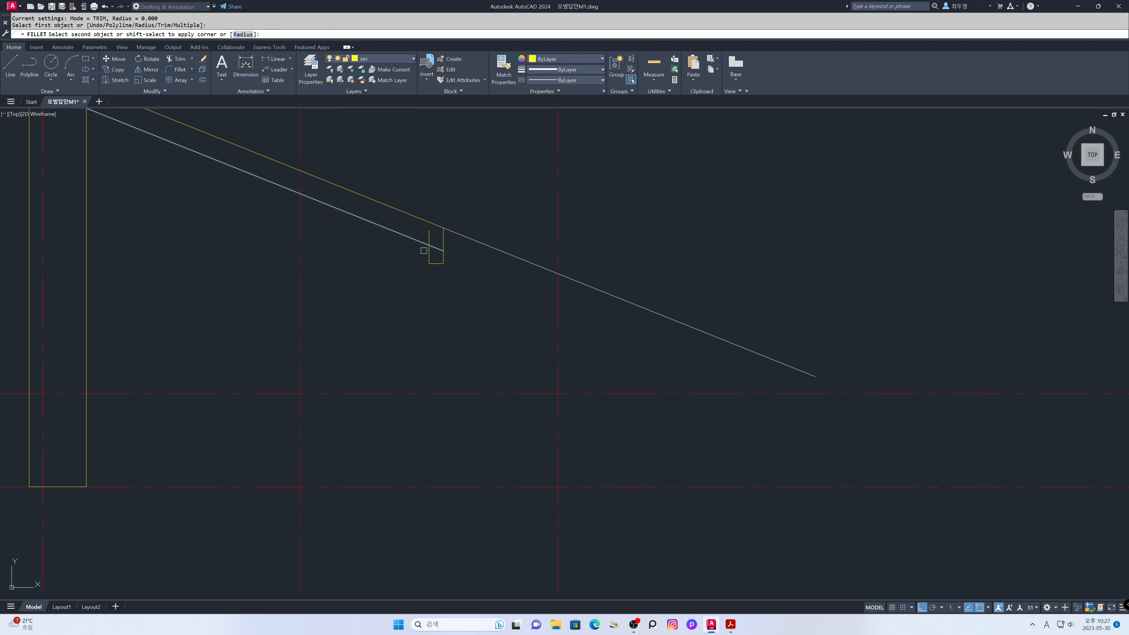
click(429, 251)
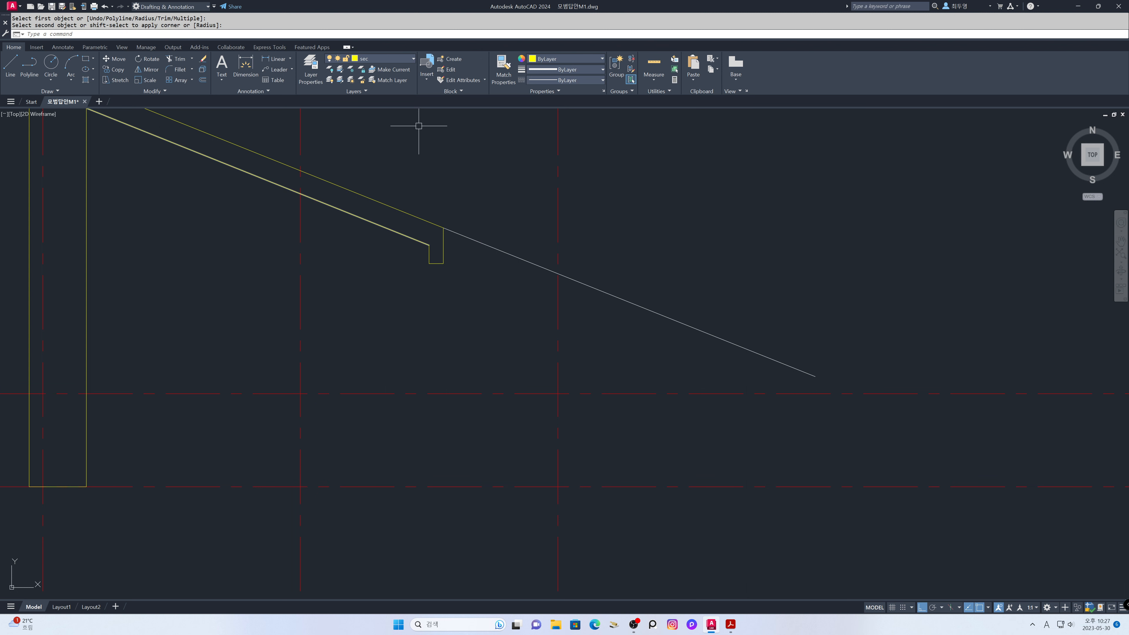
- Make ele the current layer and copy the white sloped line from the downstand's upper outer corner to its lower one
click(413, 61)
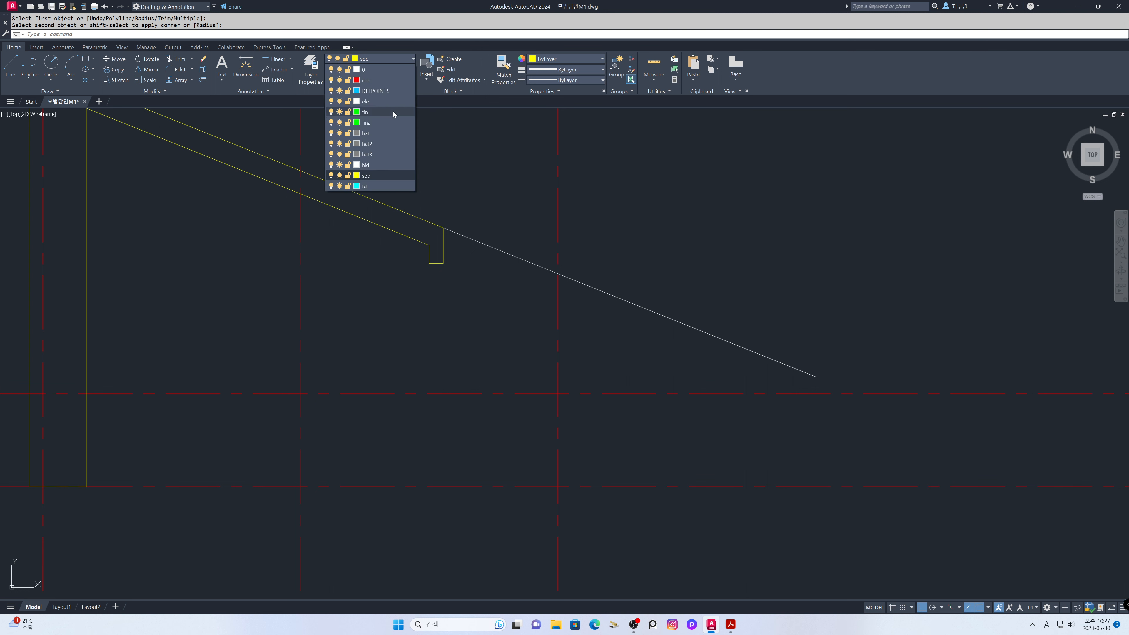
click(392, 102)
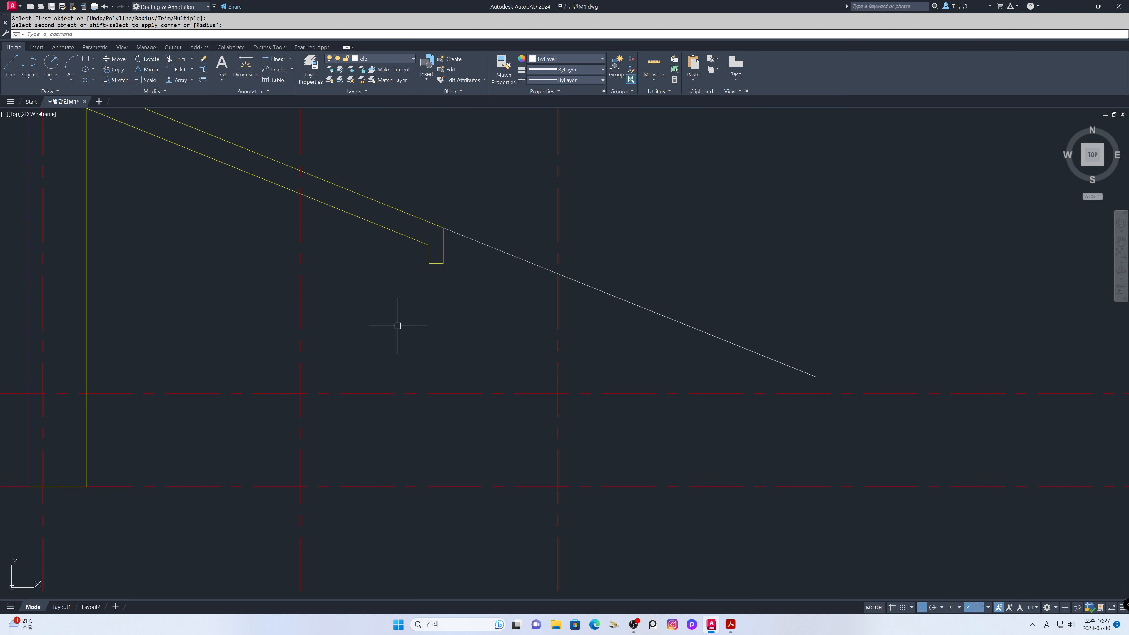
text(co)
key(Return)
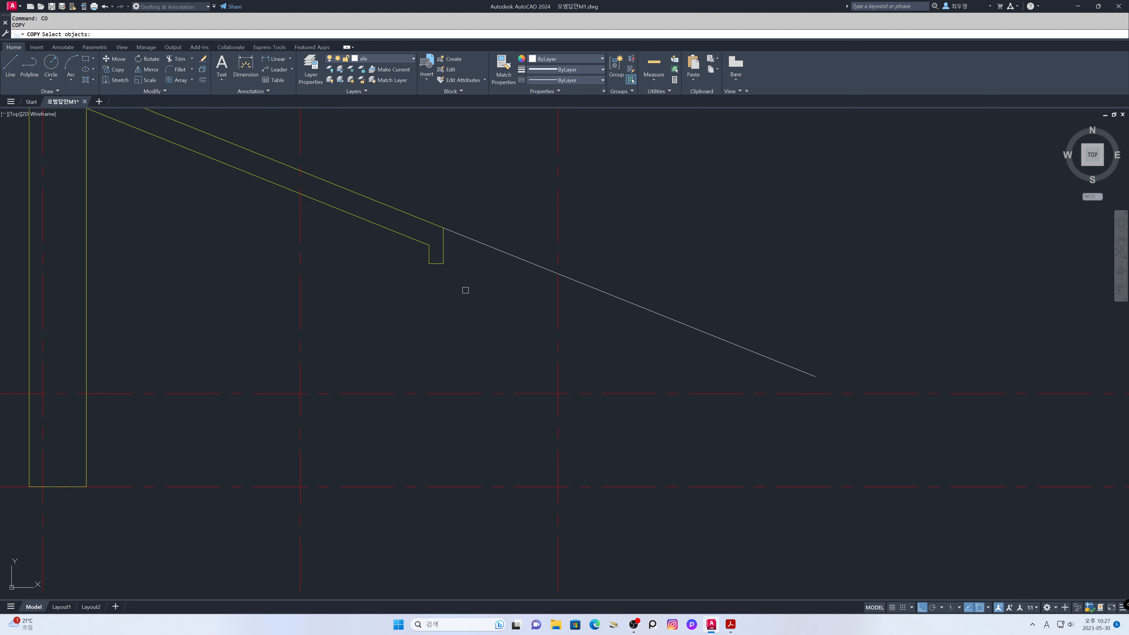
click(487, 248)
key(Return)
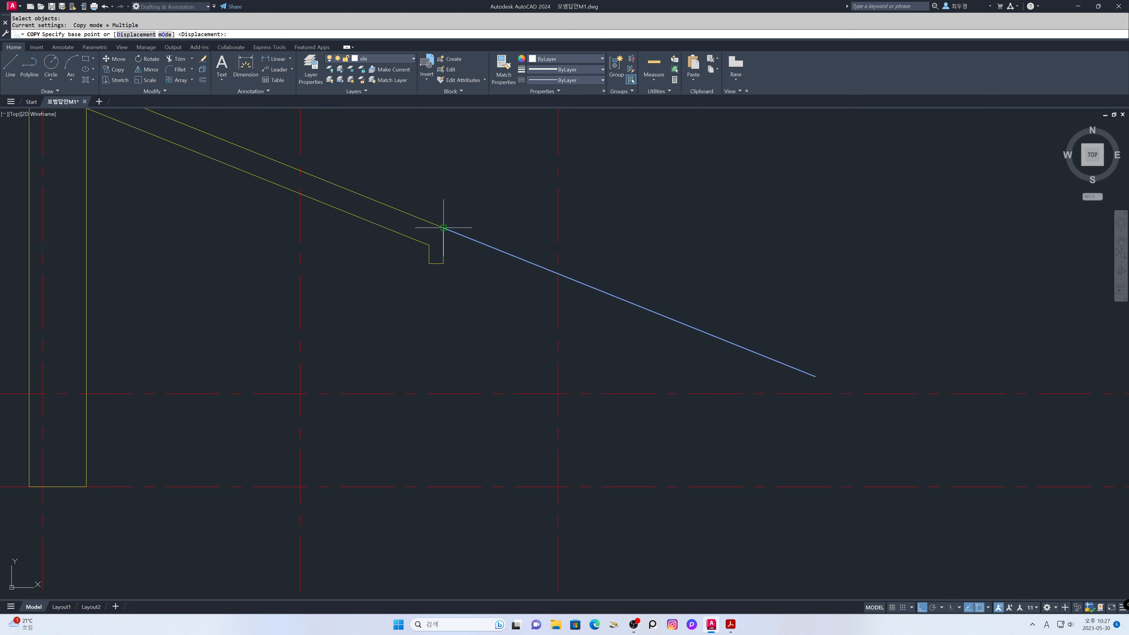
click(444, 229)
click(444, 258)
key(Return)
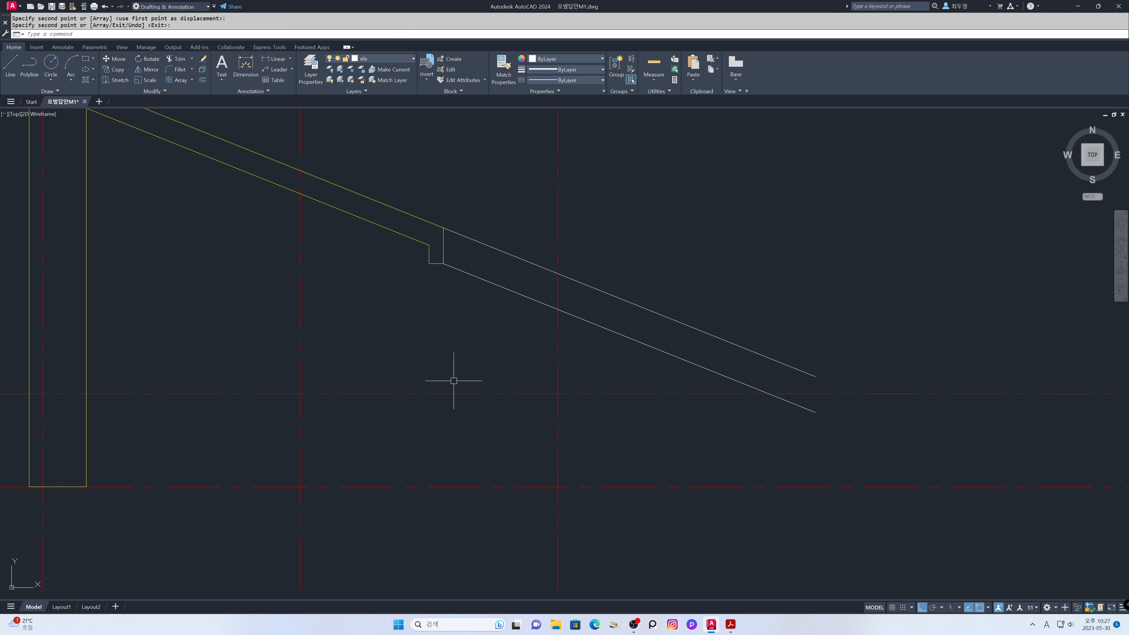
- Draw the eave's end line between the two sloped elevation lines, continuing horizontally back past the outermost vertical centreline
text(l)
key(Return)
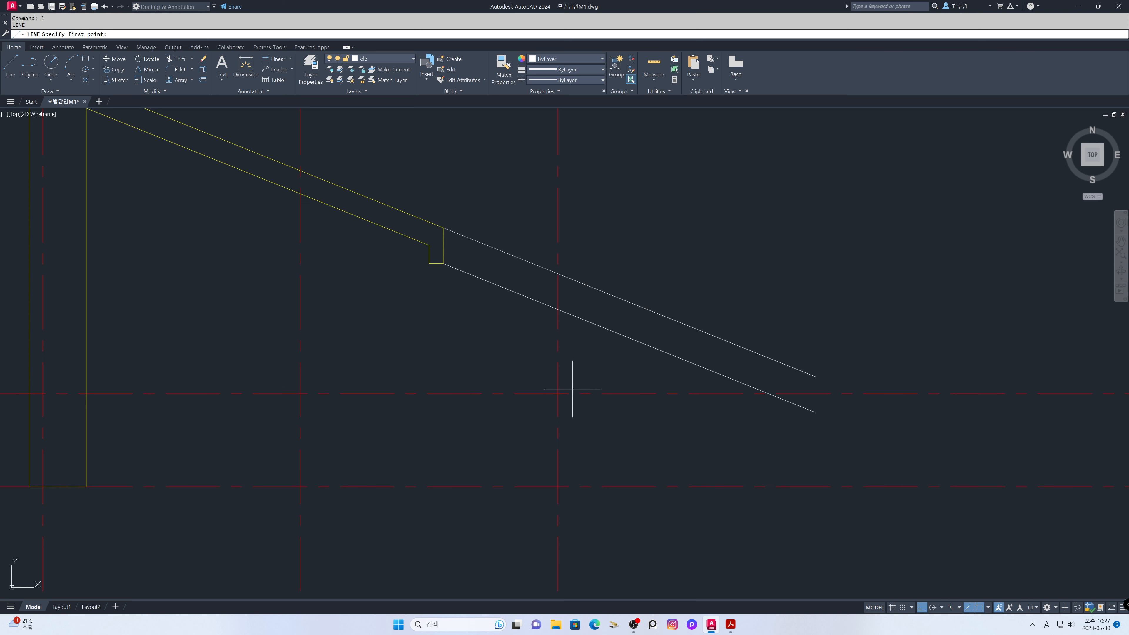
click(816, 376)
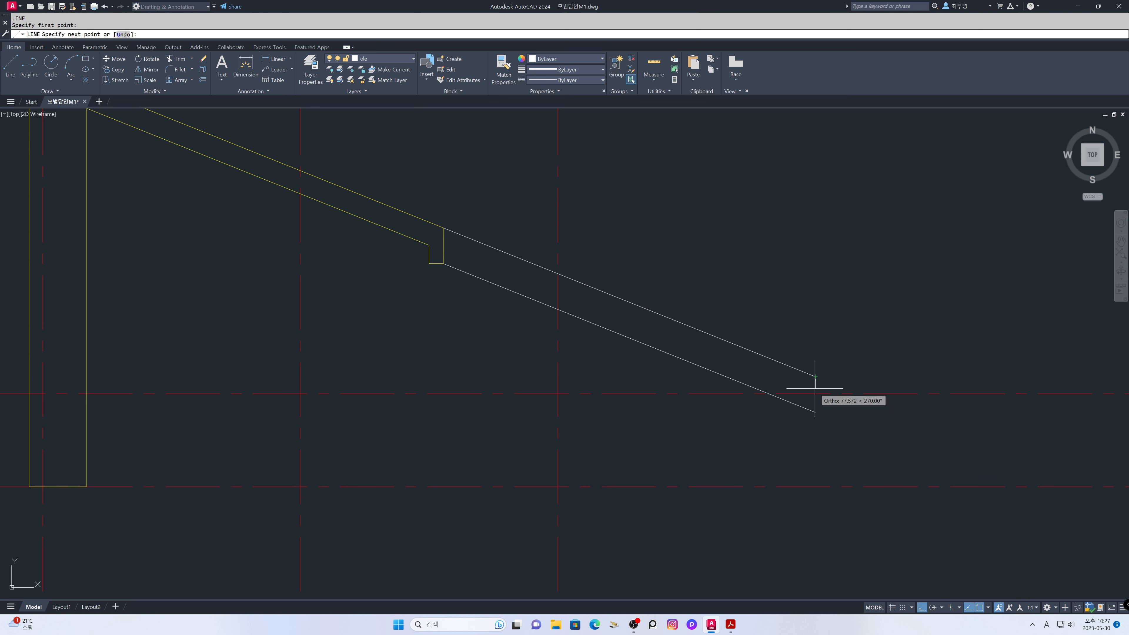
click(815, 412)
click(489, 418)
key(Return)
- Draw a vertical line along the outermost vertical centreline from the eave's horizontal bottom line up to the lower sloped line
key(Return)
click(558, 412)
click(558, 309)
key(Return)
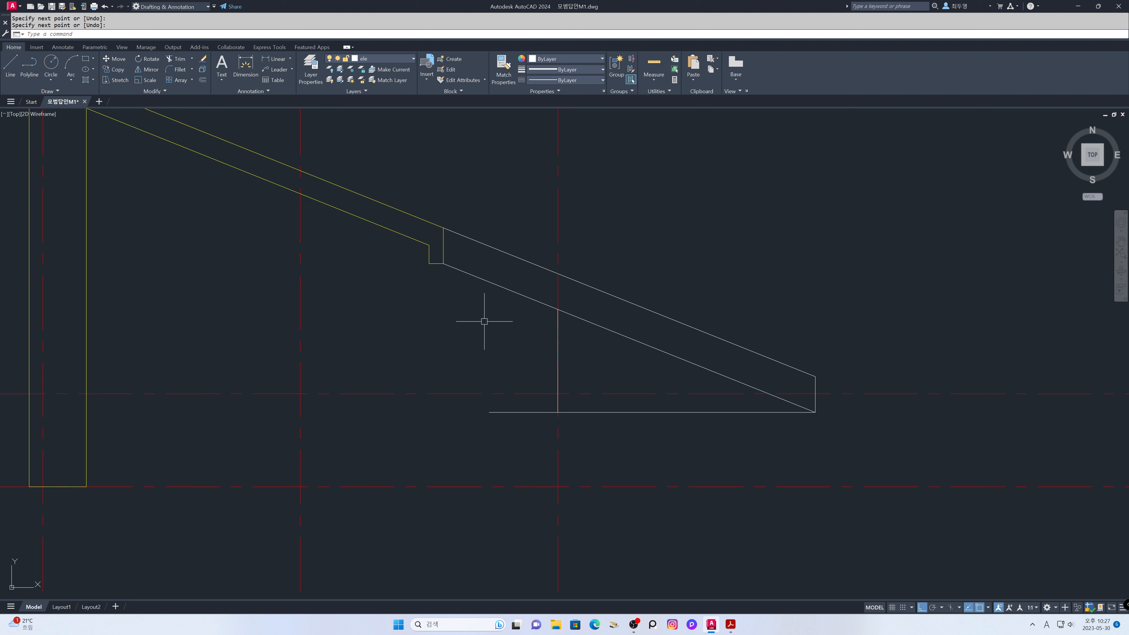
- Fillet the new vertical line with the lower sloped line and the horizontal bottom line into sharp corners, using Multiple with radius 0
text(f)
key(Return)
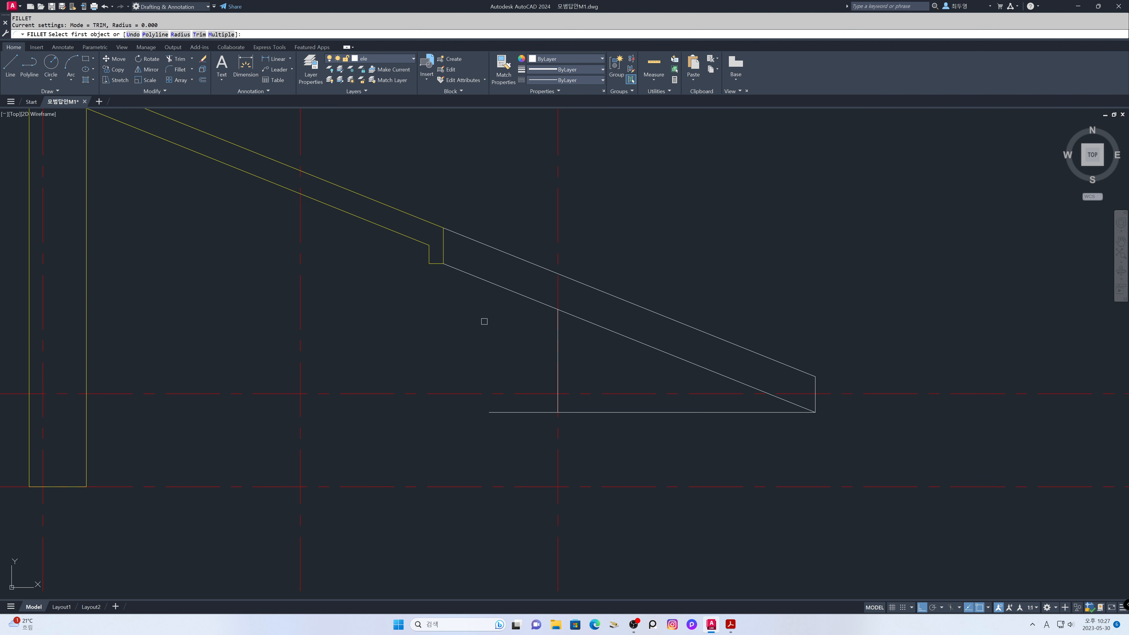
text(m)
key(Return)
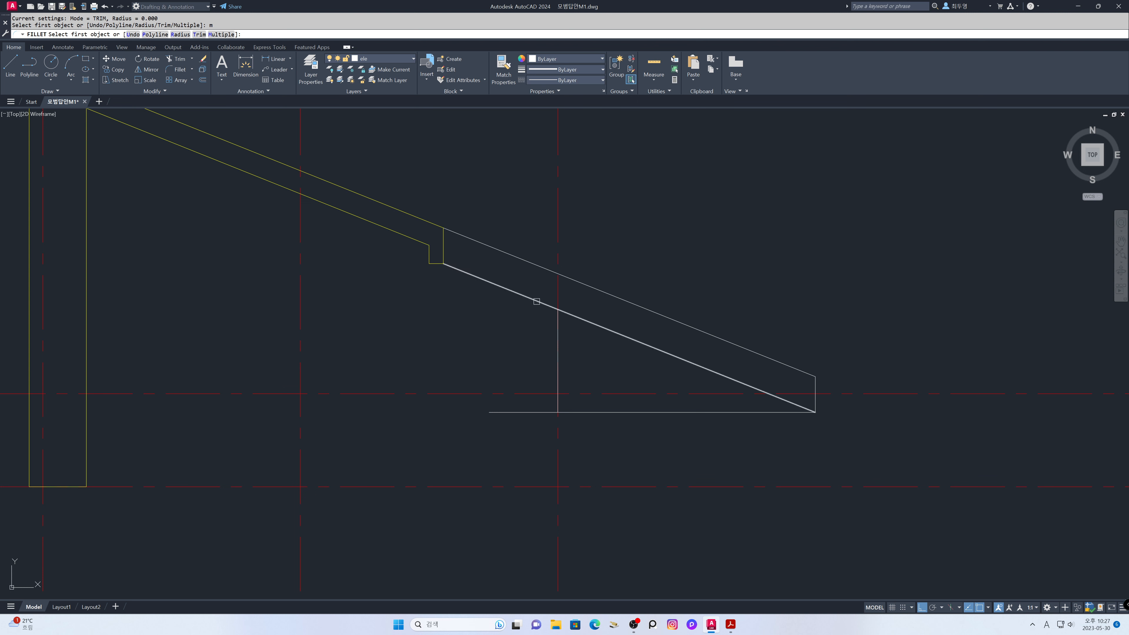
click(538, 302)
click(558, 332)
click(556, 351)
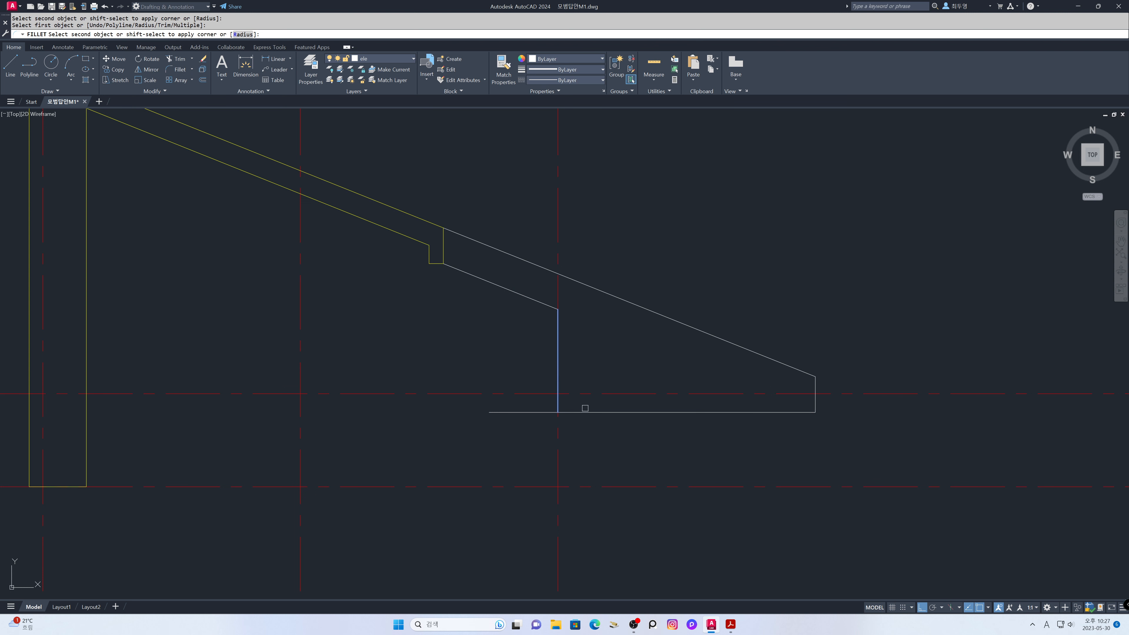
click(585, 412)
key(Return)
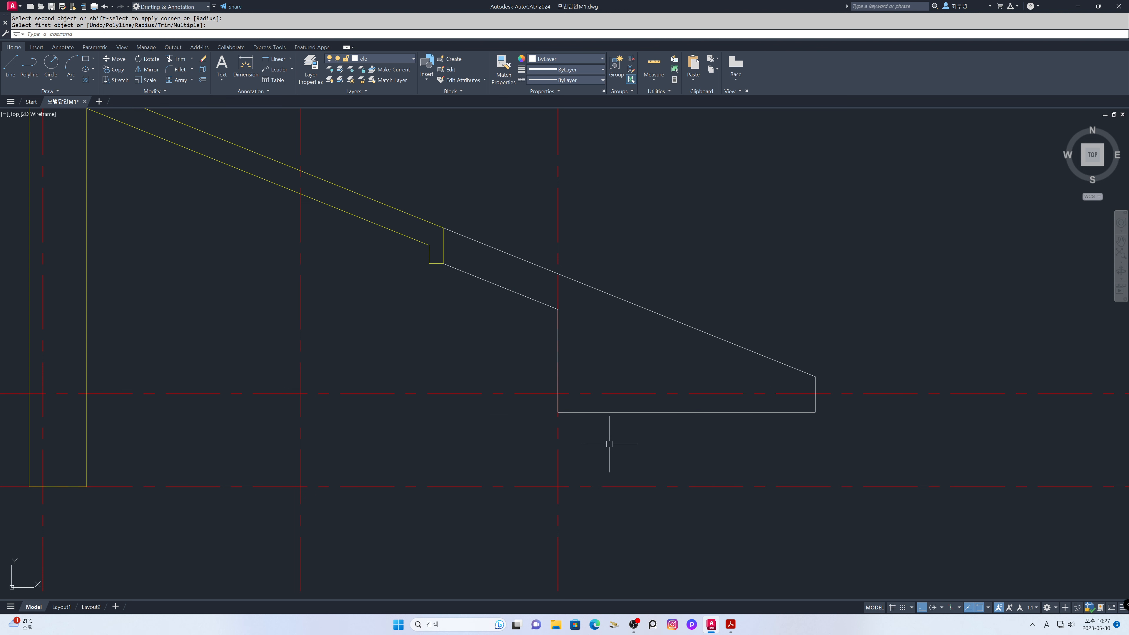
- Measure the length of the eave's horizontal bottom edge
text(DI)
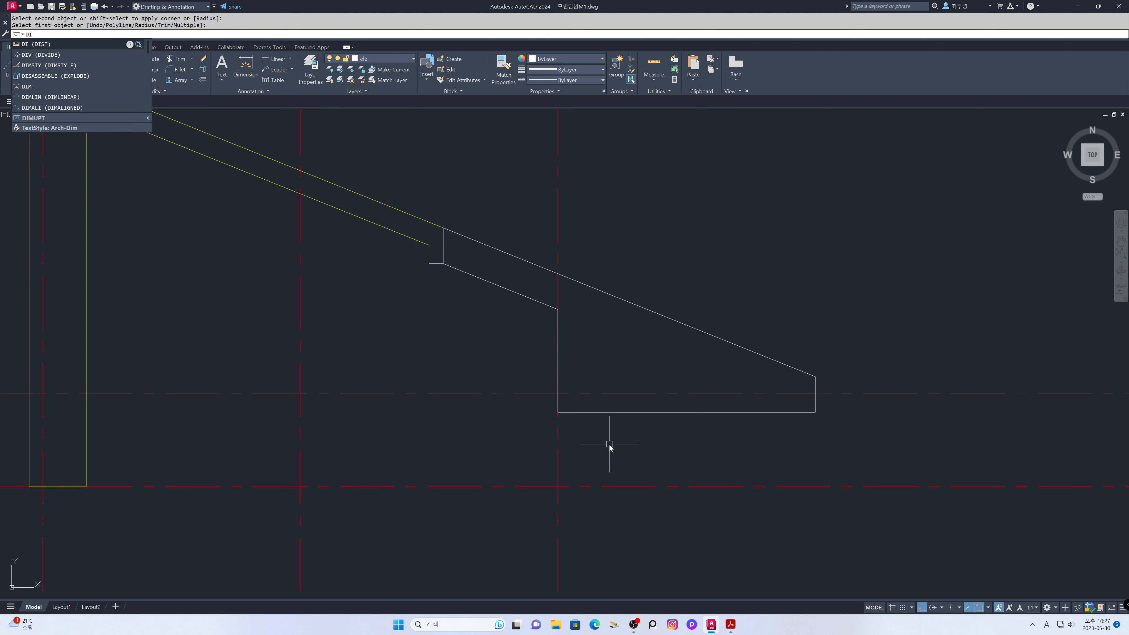
key(Return)
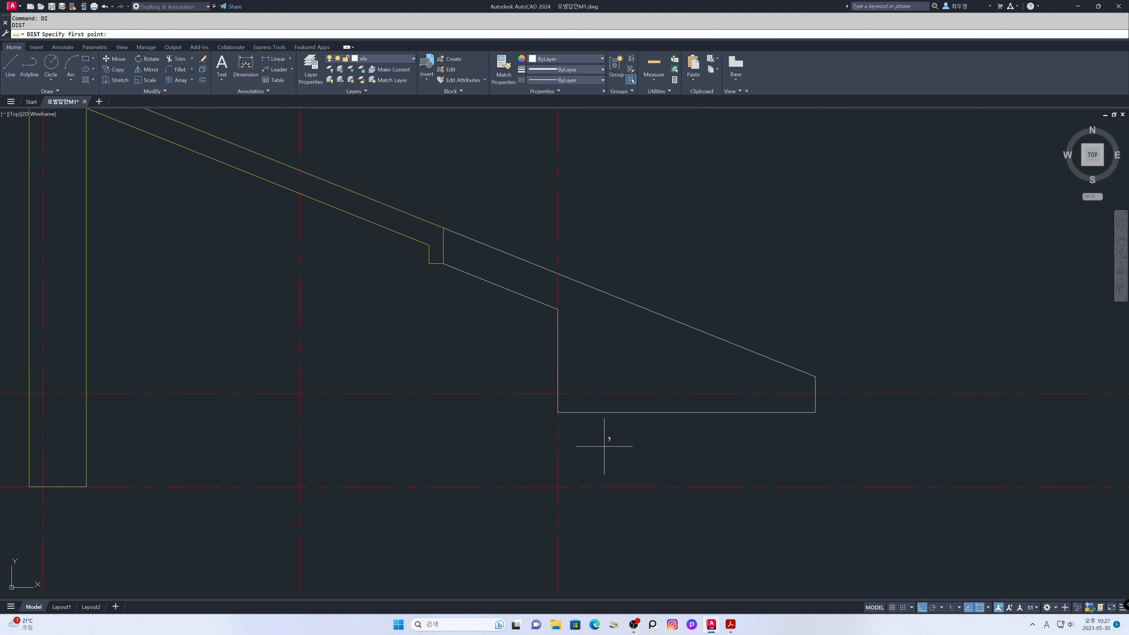
click(558, 412)
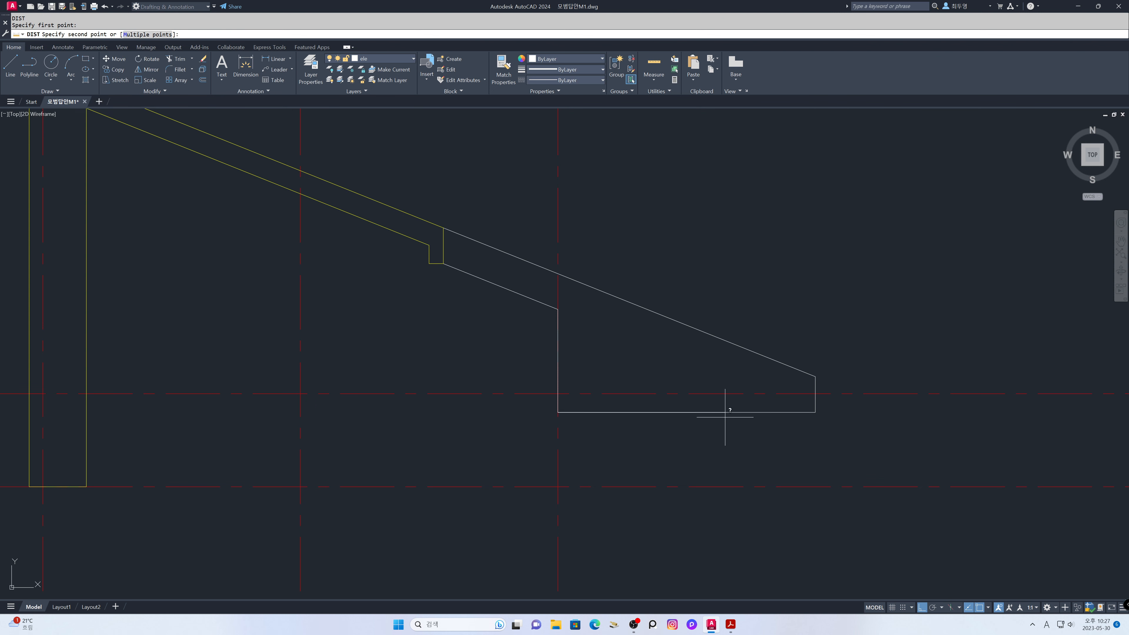
click(815, 412)
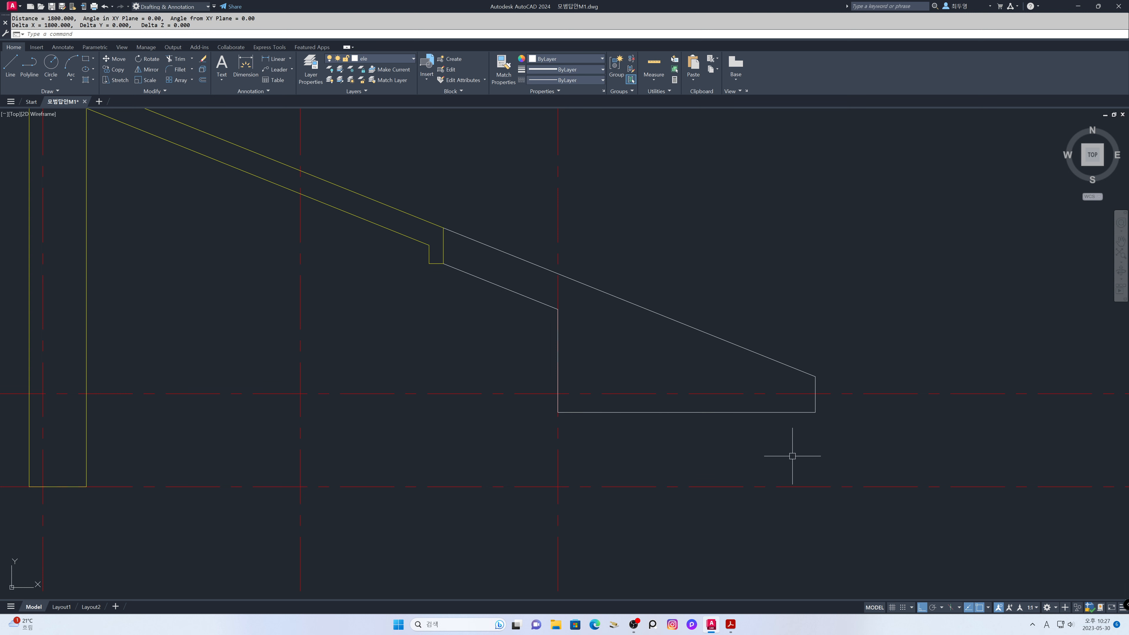
- Move the uppermost horizontal centreline up to where the outermost vertical centreline crosses the roof's upper sloped line
text(z)
key(Return)
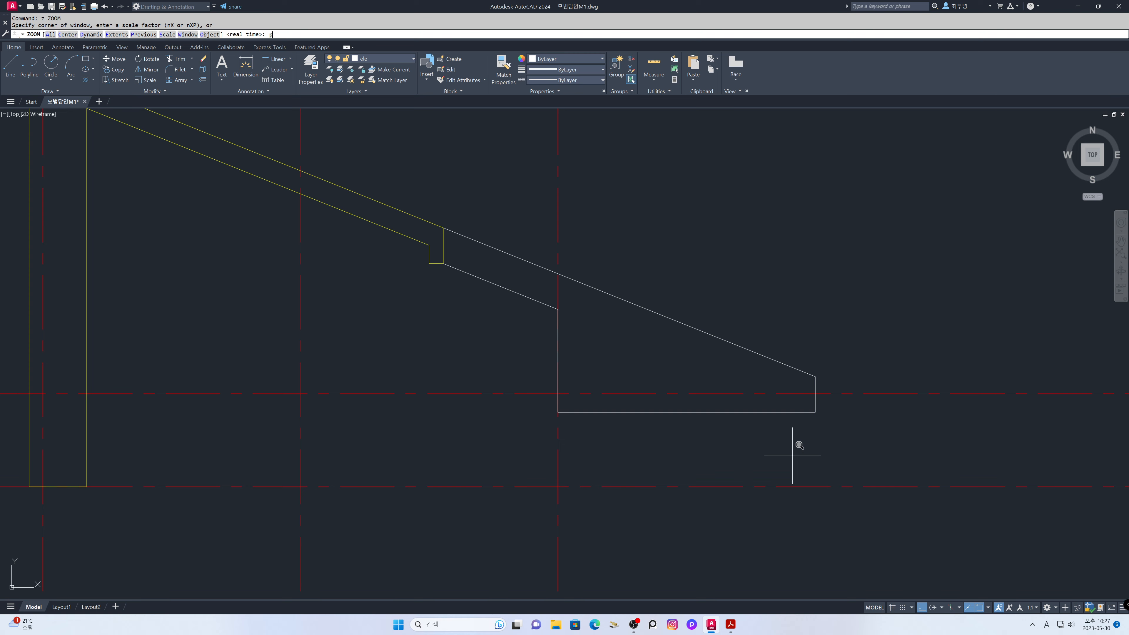
text(p)
key(Return)
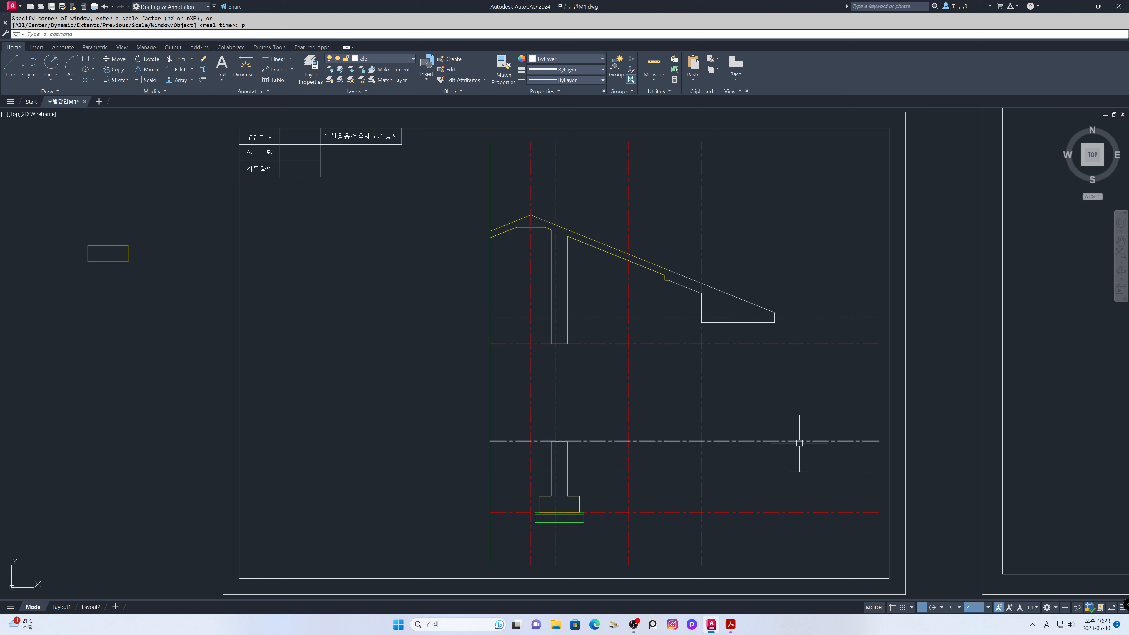
text(m)
key(Return)
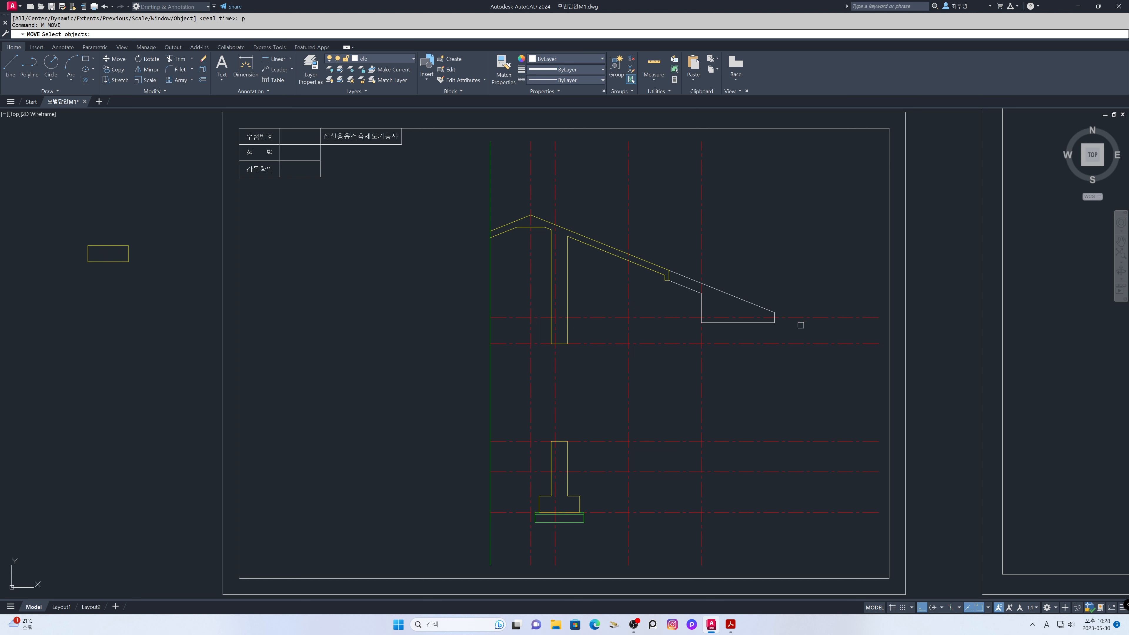
click(801, 318)
key(Return)
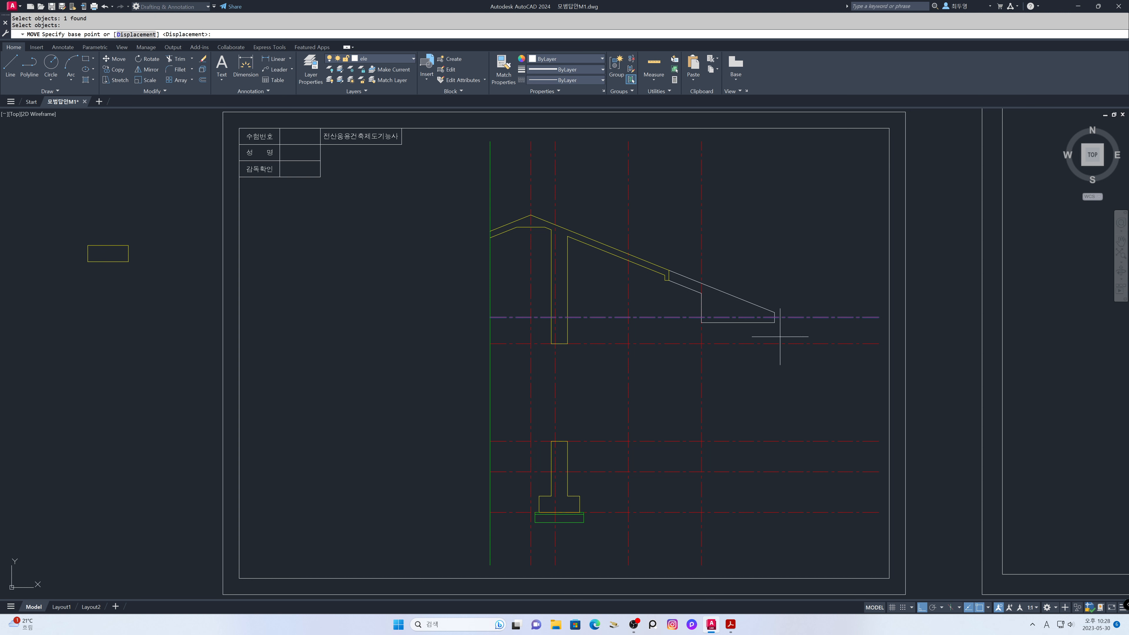
click(702, 318)
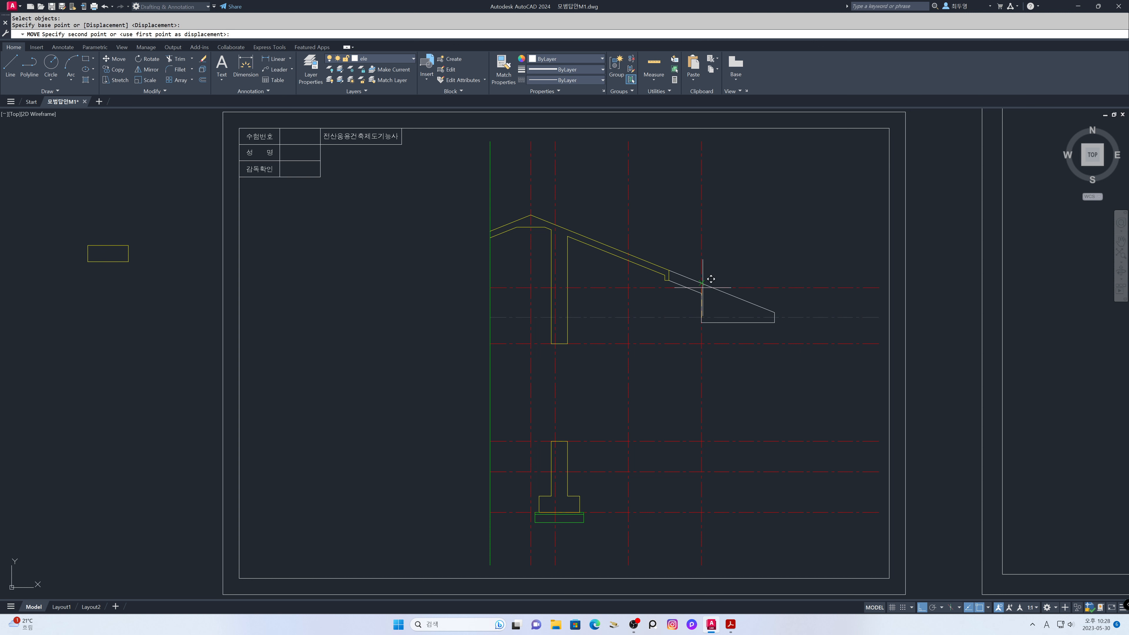
click(701, 283)
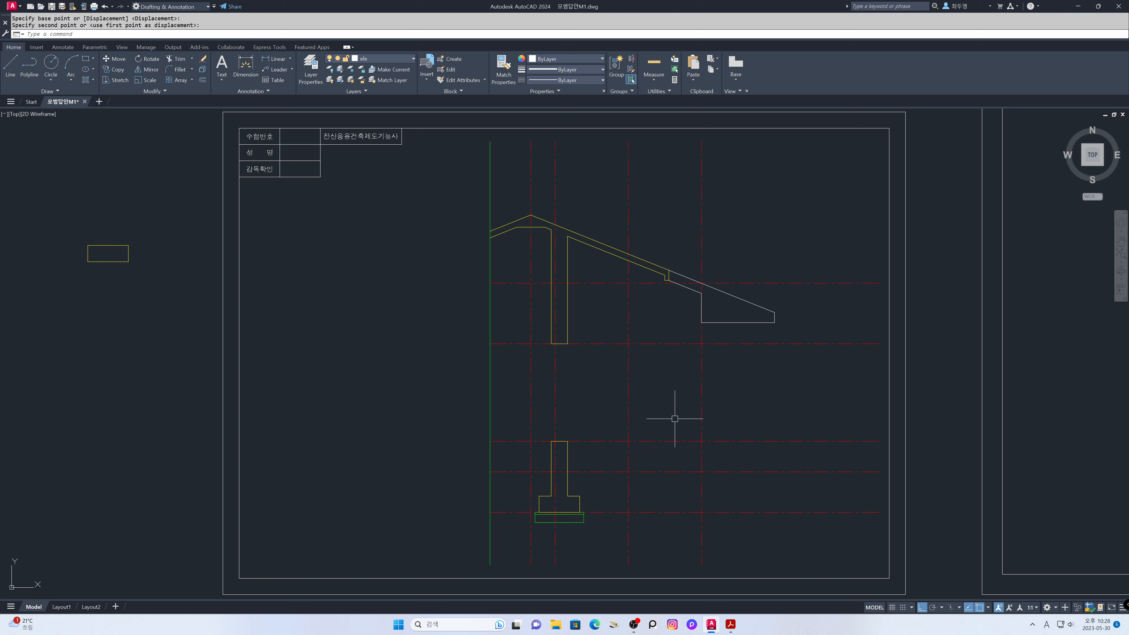
- Measure the vertical distance between the two uppermost horizontal centrelines at their outer ends
text(DI)
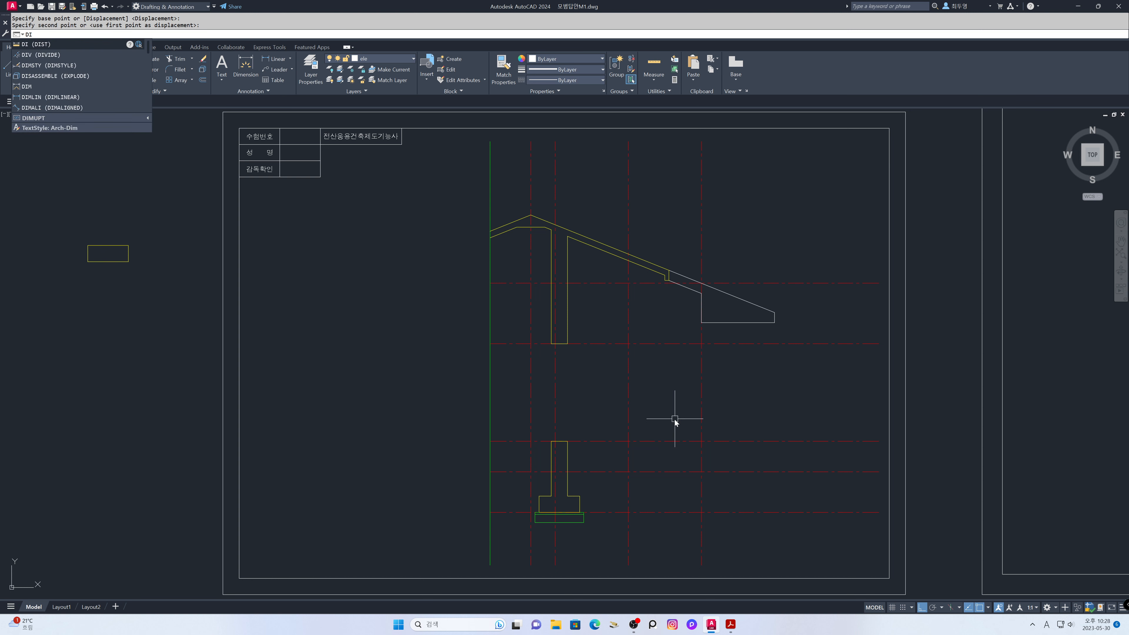
key(Return)
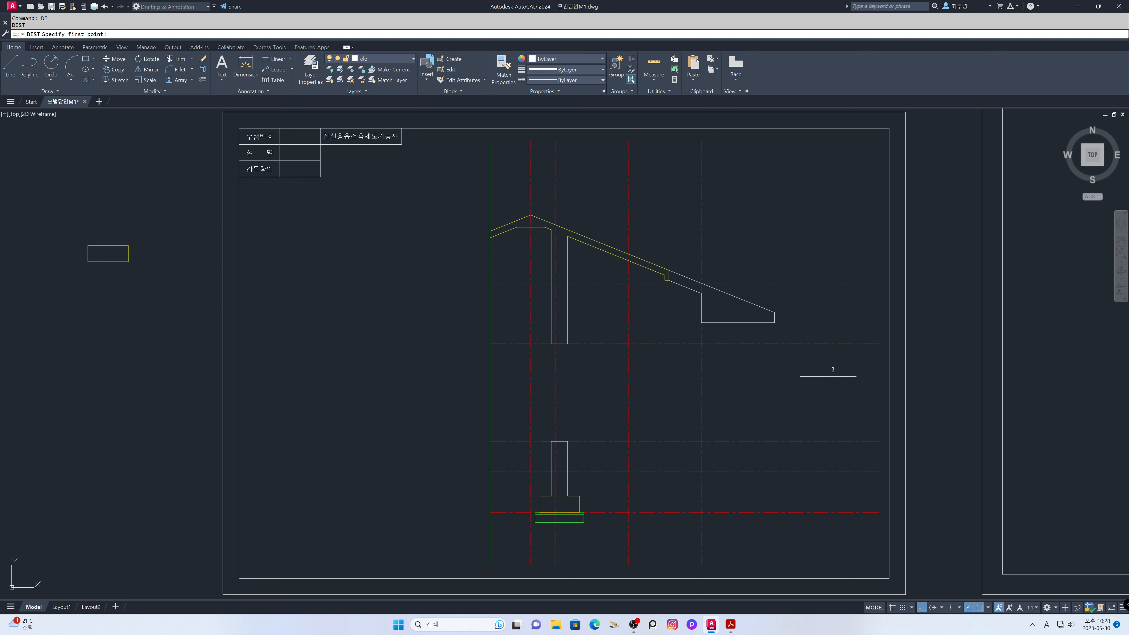
click(882, 344)
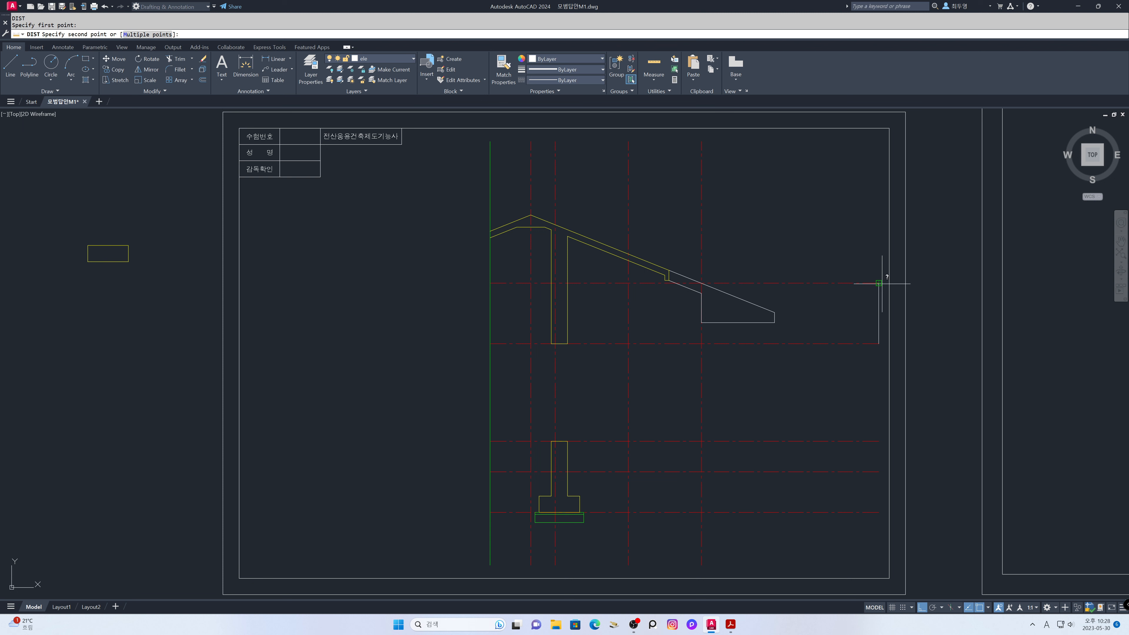
click(882, 283)
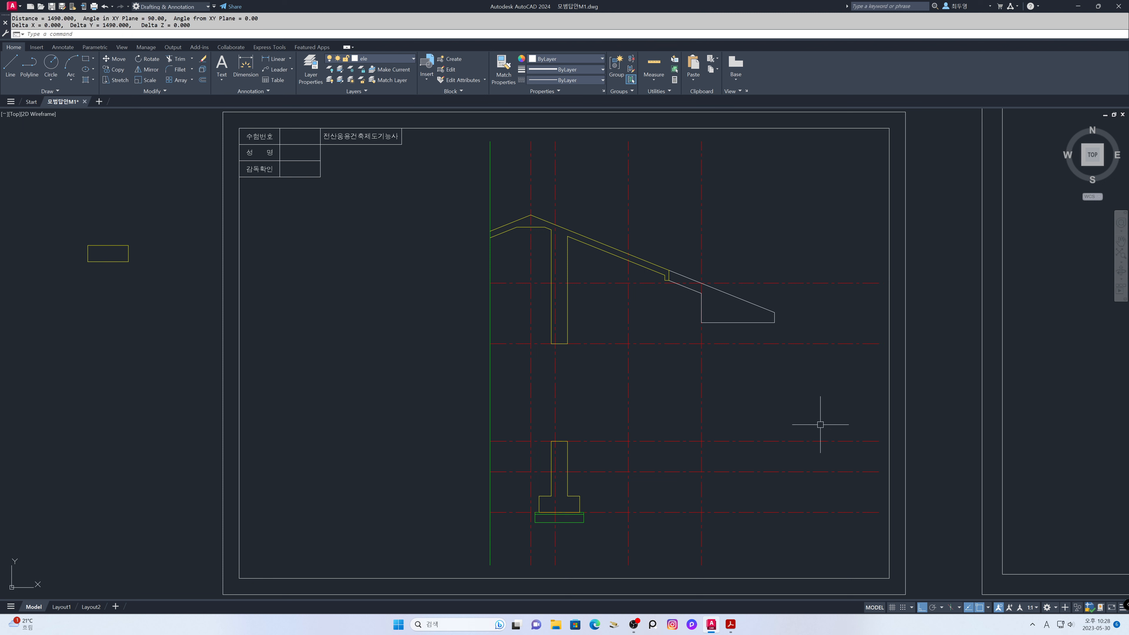